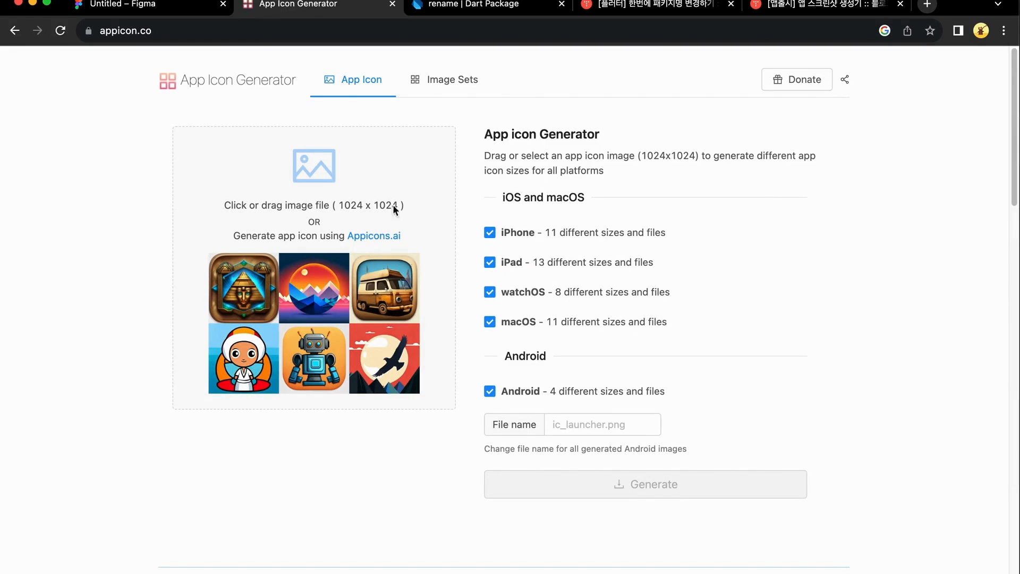
Draw a 1024×1024 rectangle filled black (000000) as the icon background
left_click_drag(340, 206, 396, 203)
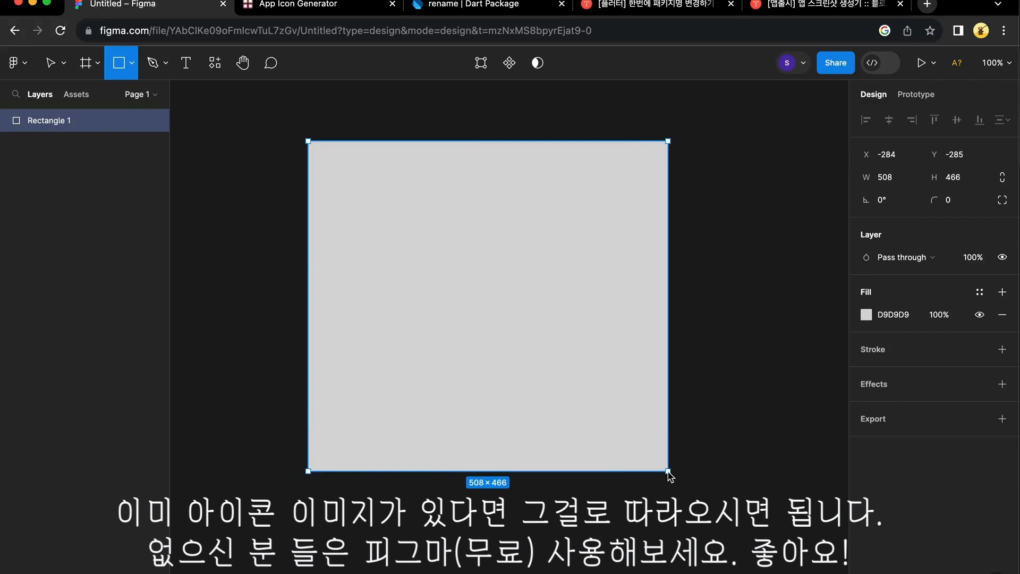
left_click_drag(308, 141, 668, 471)
left_click(892, 184)
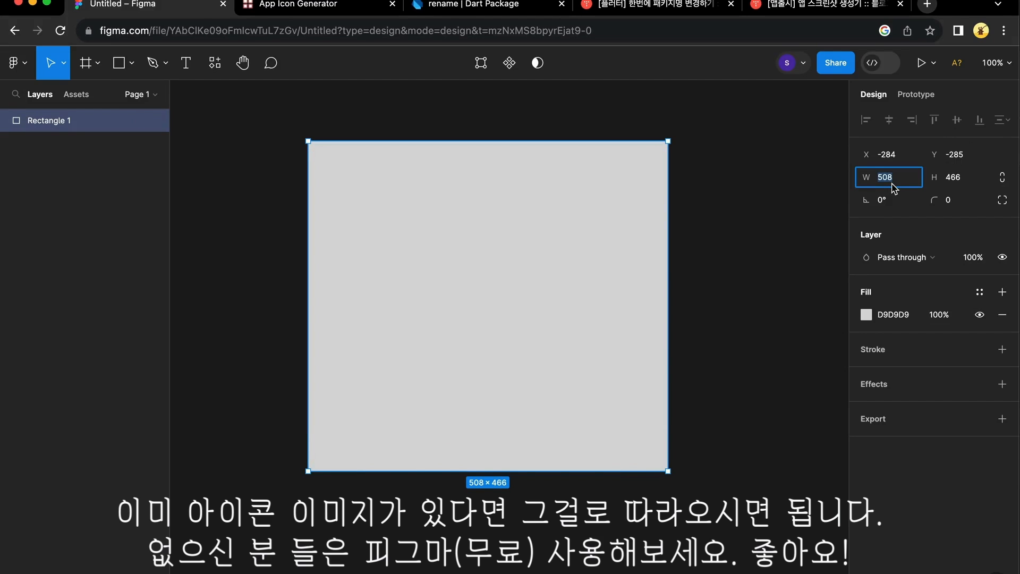
type("1024")
key("Tab")
type("1024")
left_click(865, 314)
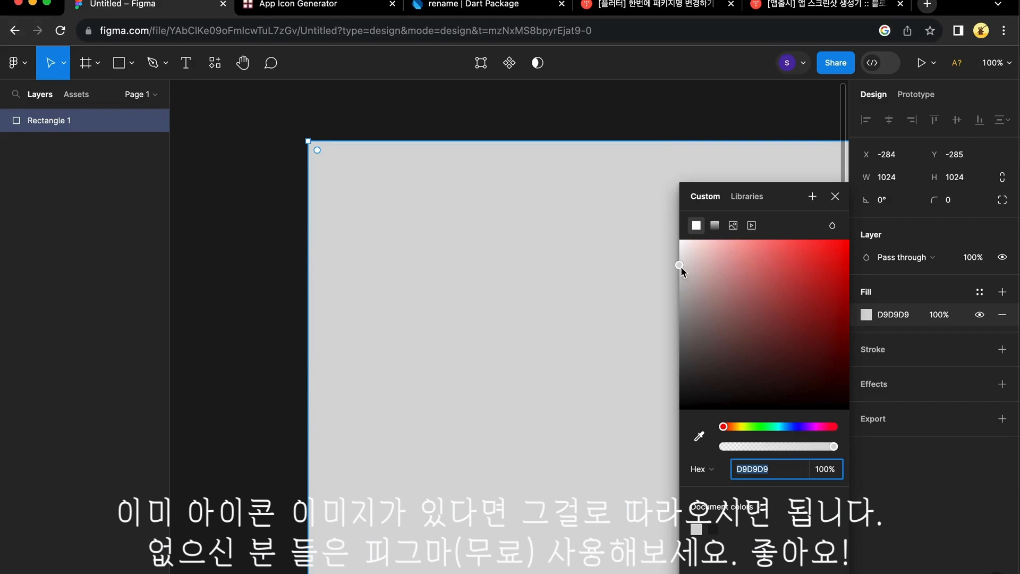
left_click_drag(680, 266, 627, 440)
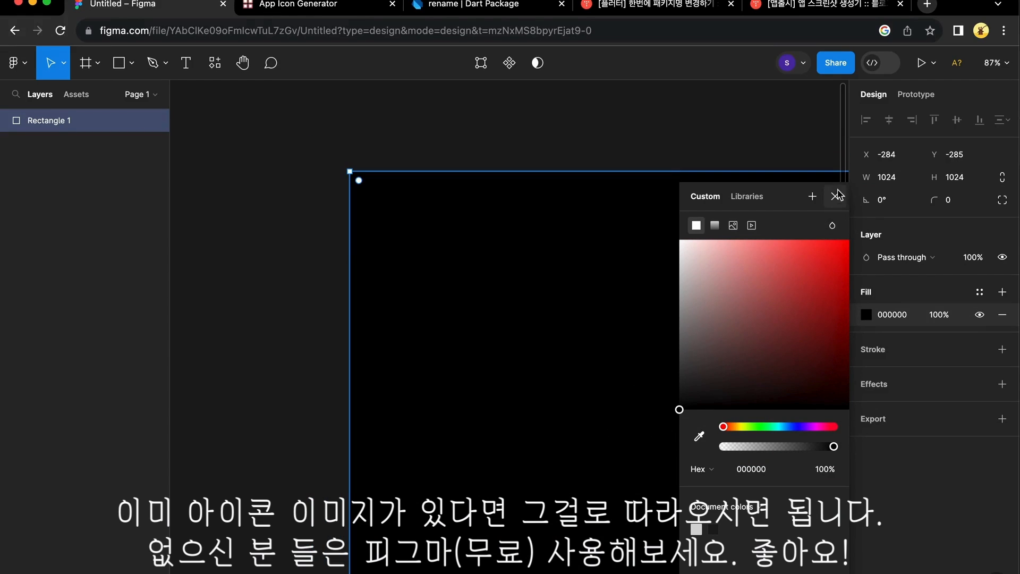
left_click(835, 196)
key("shift+1")
scroll(672, 285, "down", 4)
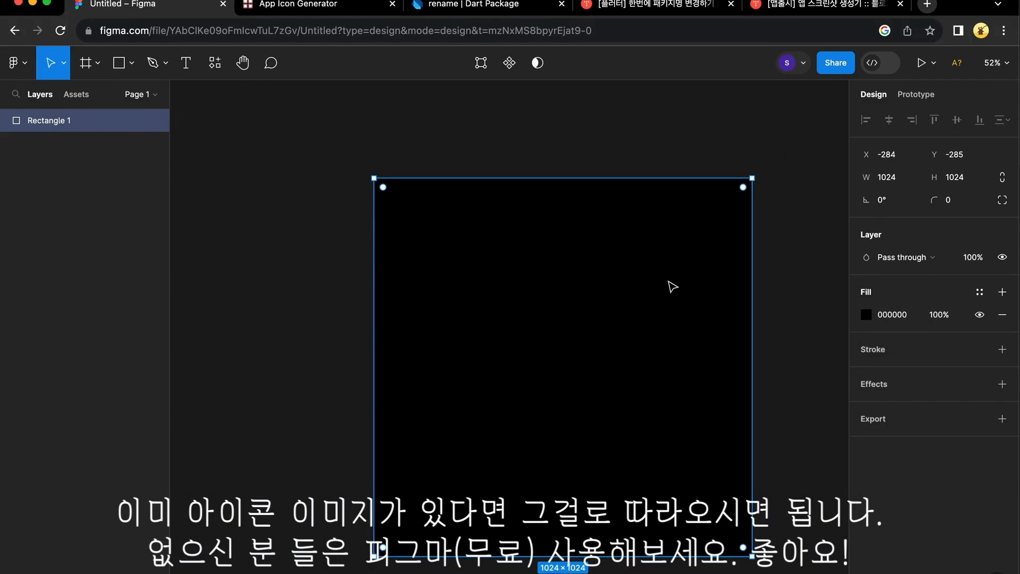
scroll(742, 376, "down", 1)
left_click(773, 357)
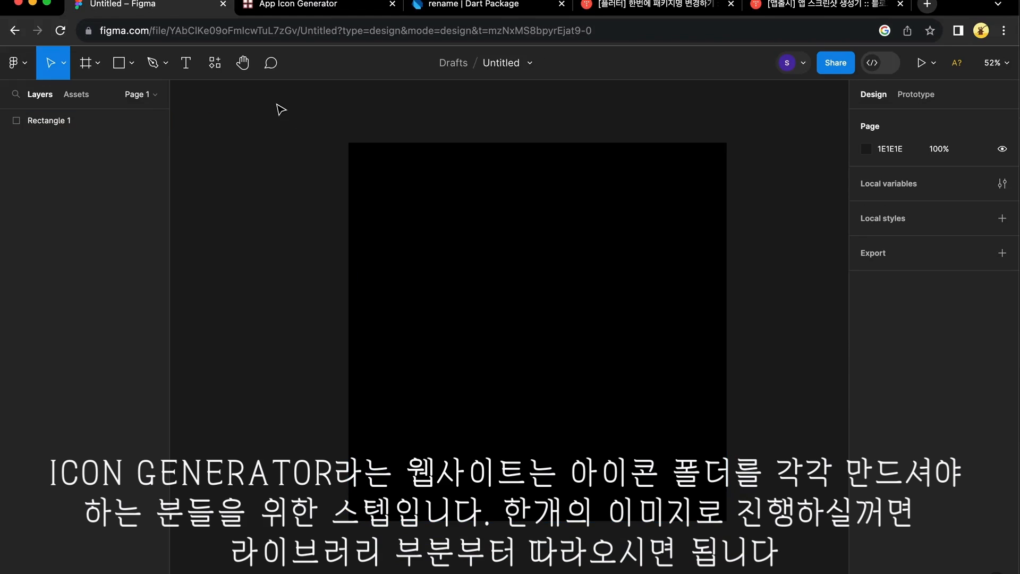
Place white 'Reading Buddy' text on the square, group it as Group 2, and add a PNG export
left_click(186, 66)
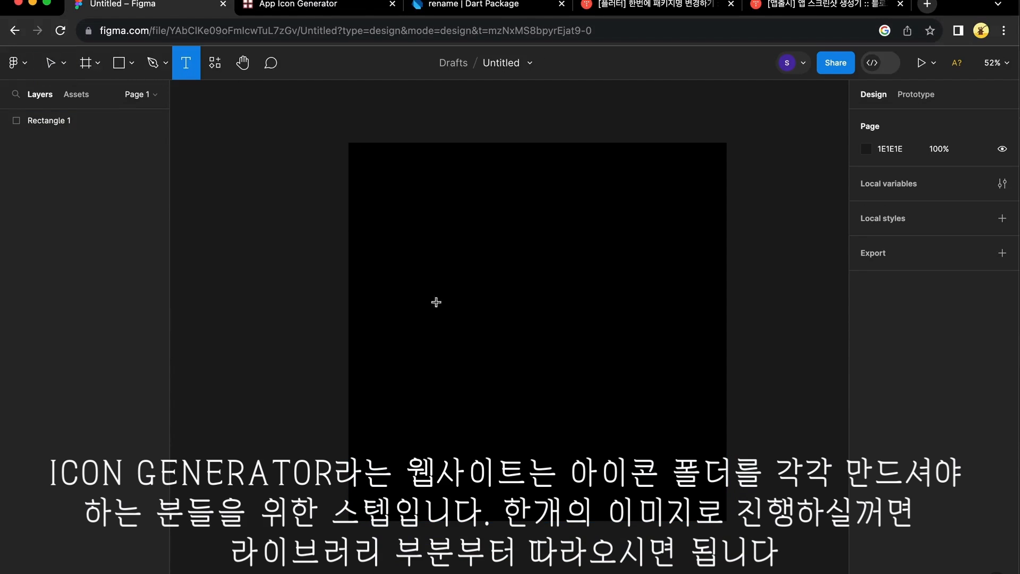
key("ctrl+v")
scroll(256, 478, "down", 3)
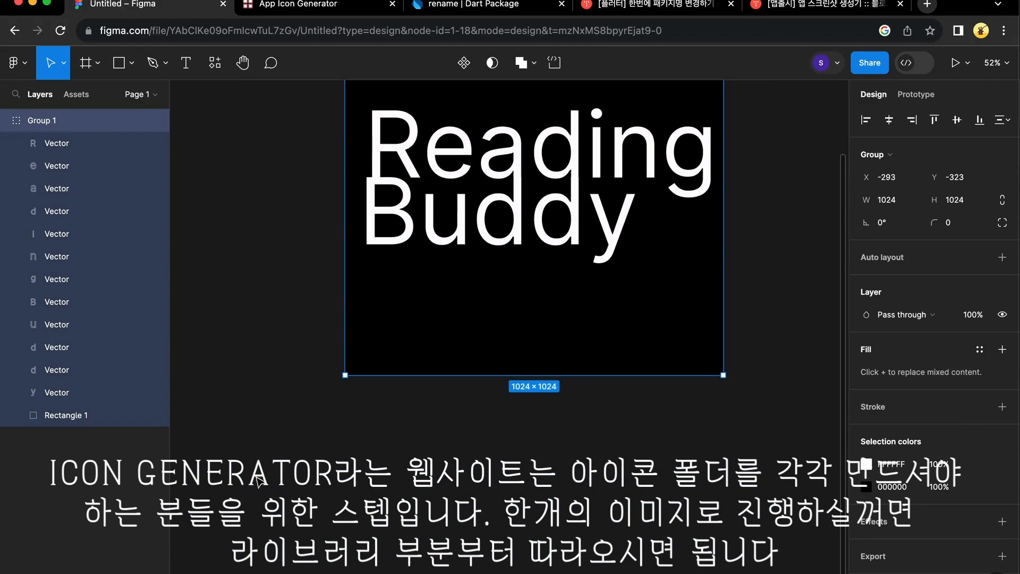
key("super+g")
scroll(630, 463, "up", 2)
scroll(944, 497, "down", 1)
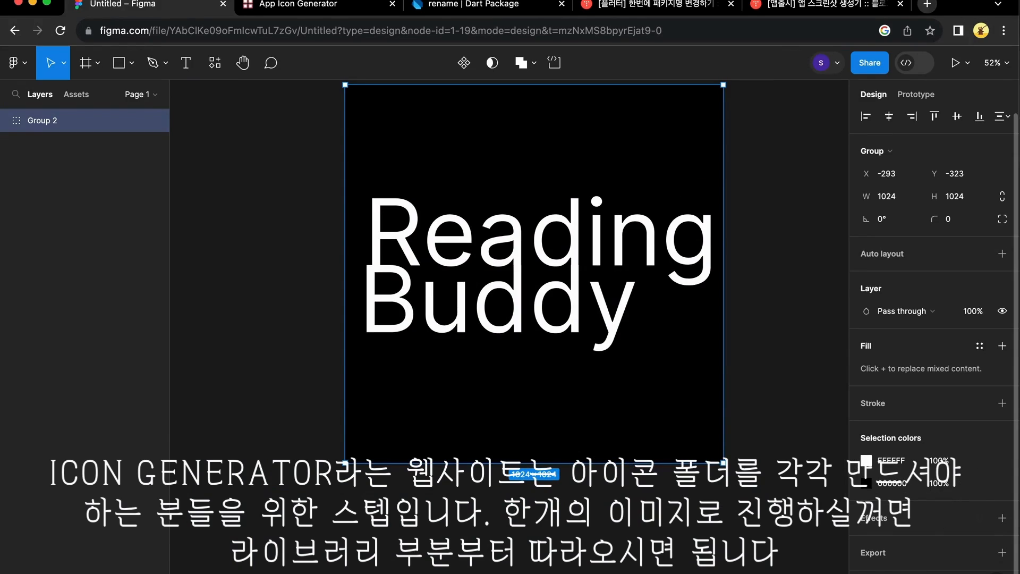
left_click(1002, 552)
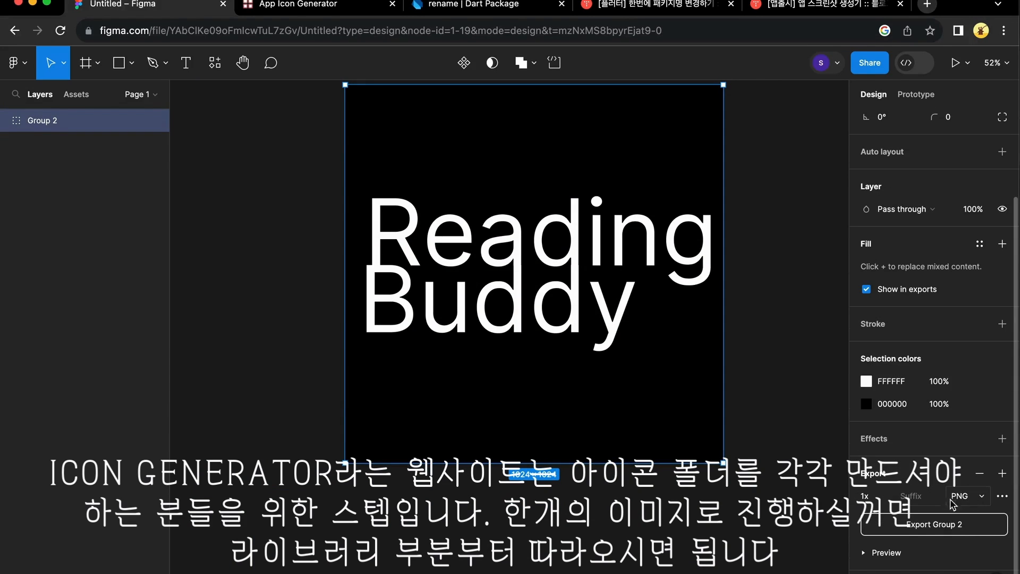
Export Group 2.png and generate the app icon set from it on appicon.co
left_click(930, 533)
left_click(289, 6)
left_click(300, 167)
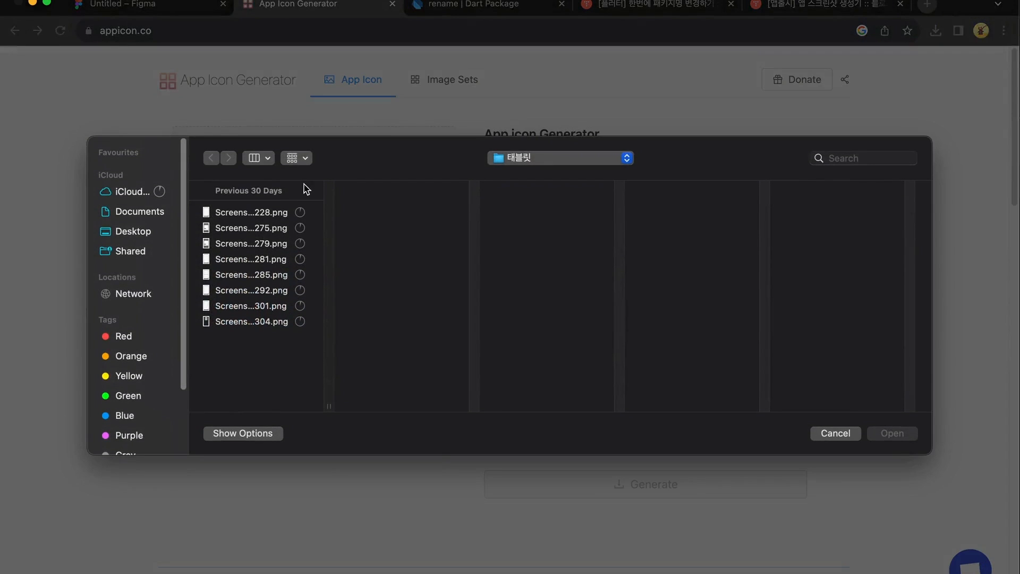
left_click(133, 234)
left_click(240, 213)
left_click(892, 433)
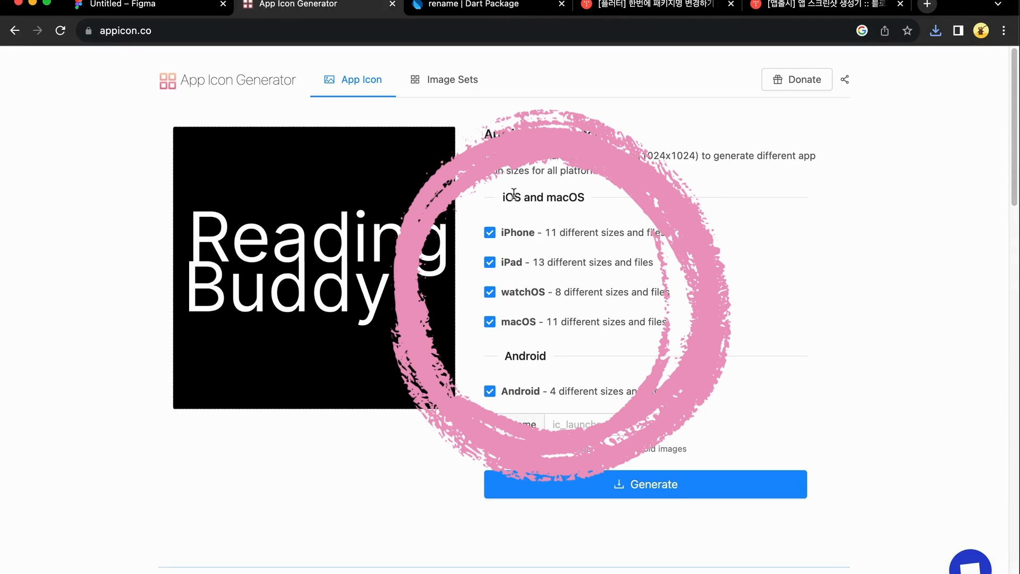
left_click(620, 493)
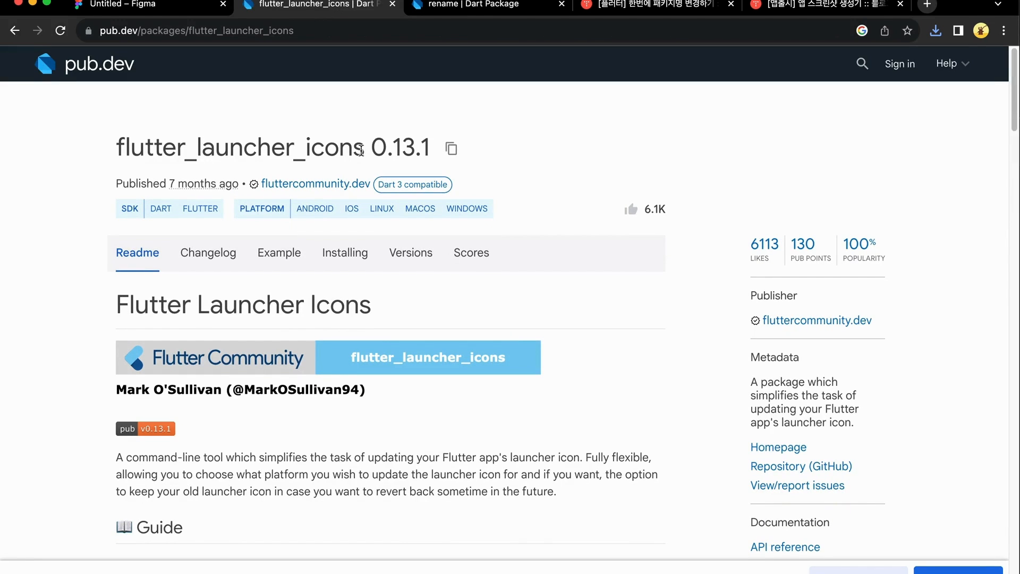
Show the Installing tab of the flutter_launcher_icons 0.13.1 package on pub.dev
left_click_drag(362, 150, 116, 150)
scroll(541, 281, "down", 2)
scroll(541, 281, "down", 5)
scroll(538, 276, "up", 6)
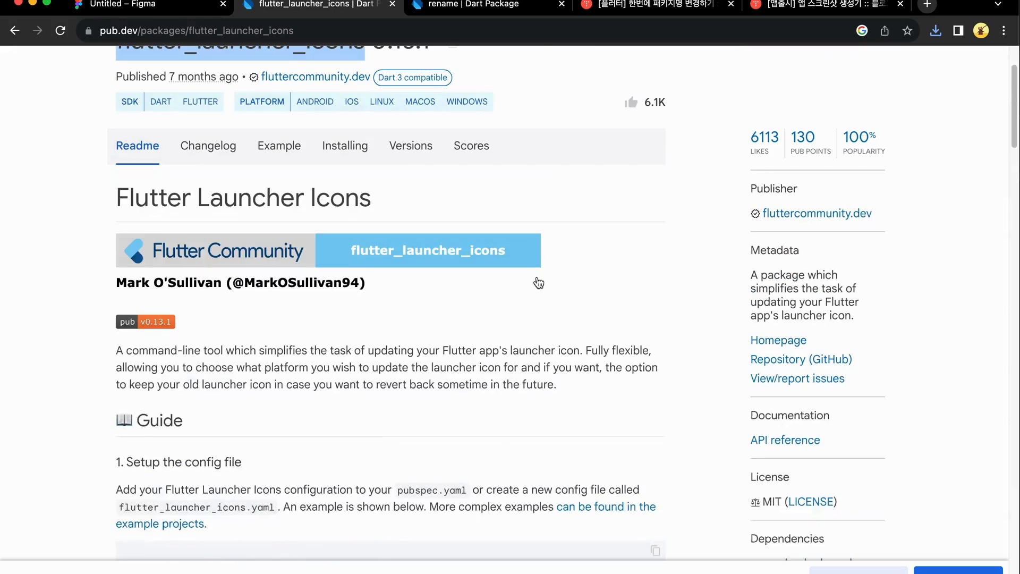
left_click(345, 194)
scroll(318, 362, "down", 2)
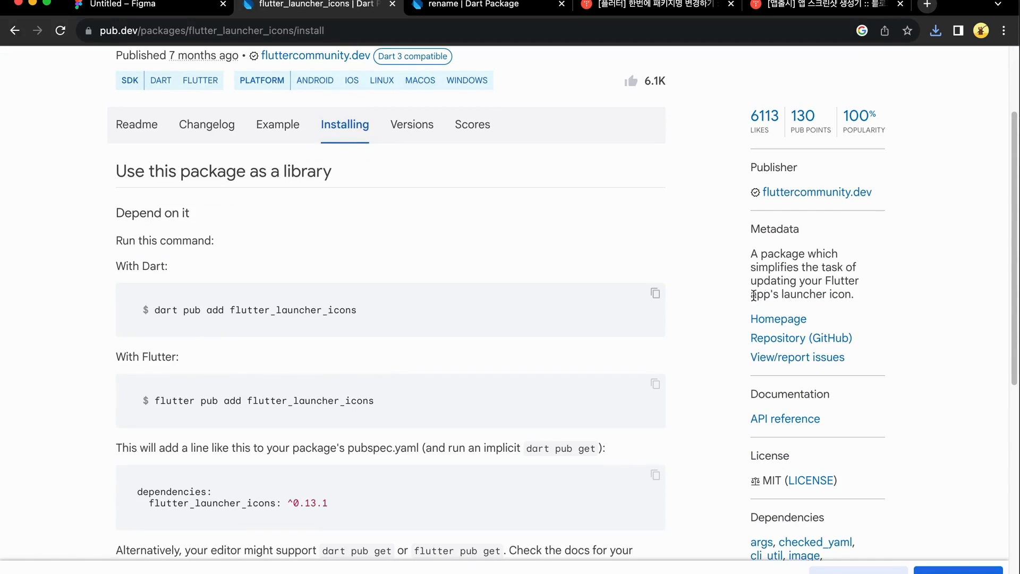
Run the copied flutter_launcher_icons install command in the VS Code terminal
left_click(655, 294)
key("super+Tab")
key("super+Tab")
key("super+Tab")
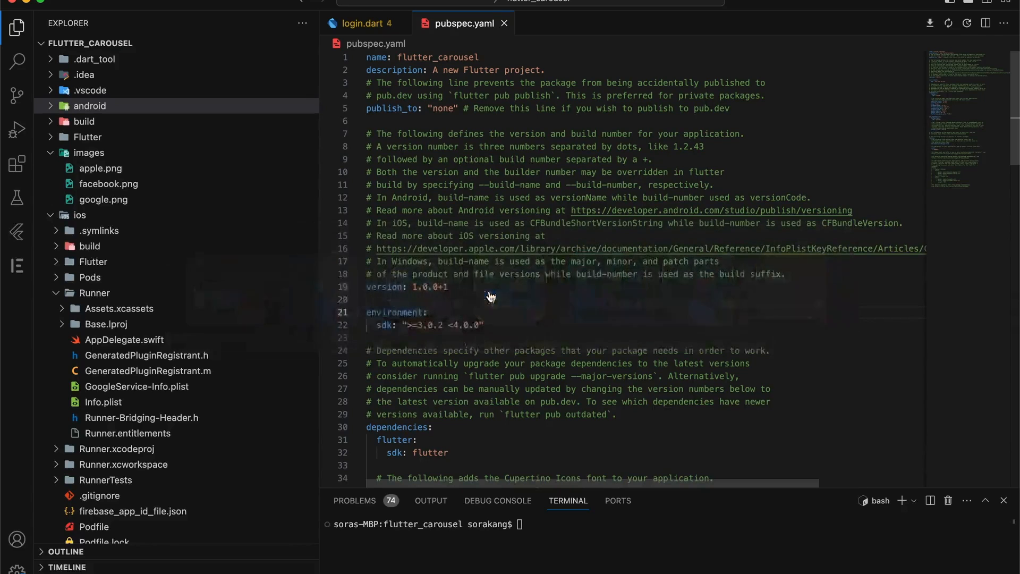
left_click_drag(604, 487, 606, 108)
left_click(591, 212)
key("super+v")
key("Return")
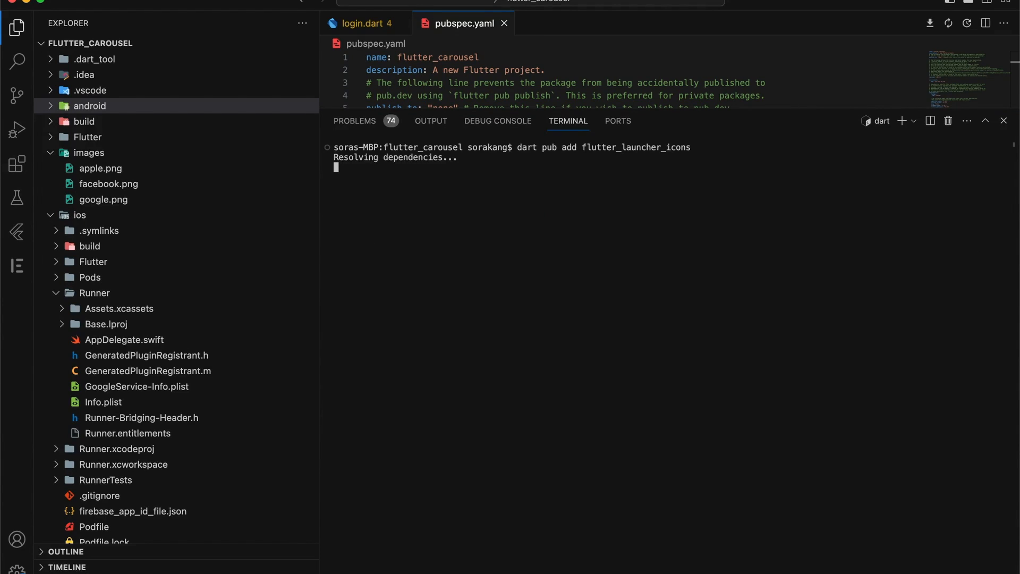
Confirm pubspec.yaml lists flutter_launcher_icons: ^0.13.1 under dependencies
key("super+Tab")
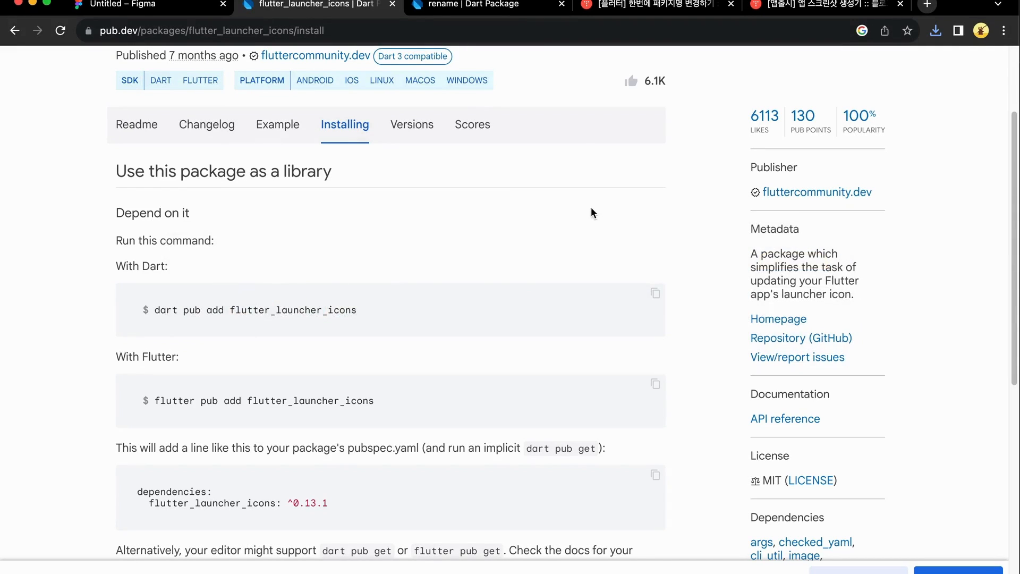
scroll(448, 482, "down", 3)
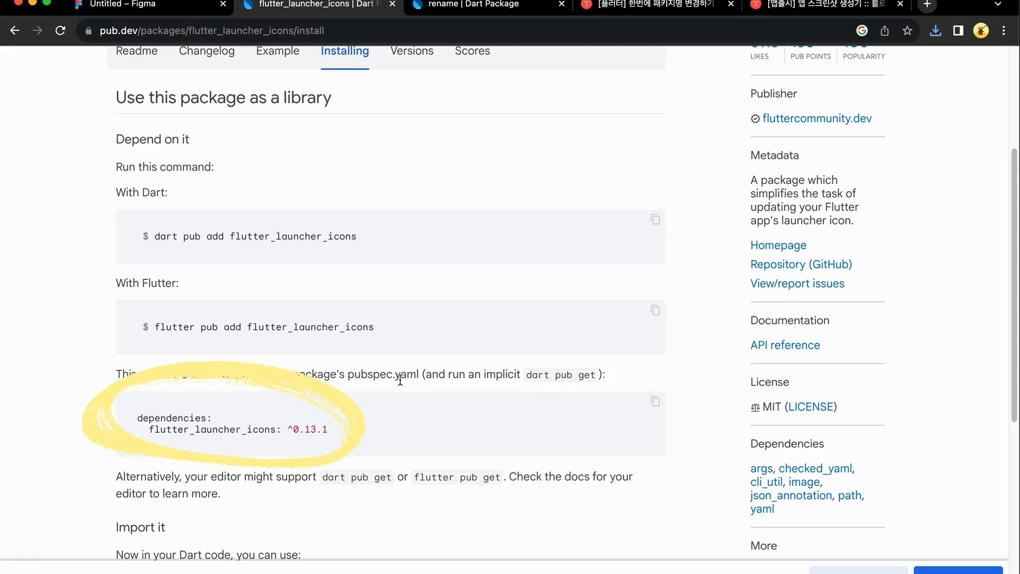
left_click_drag(422, 375, 292, 375)
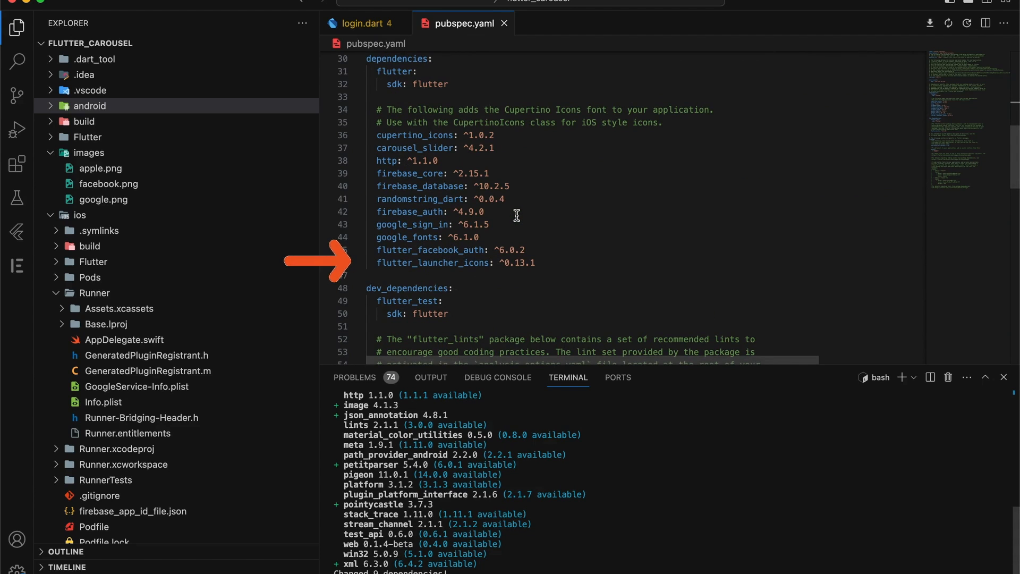
triple_click(463, 258)
double_click(386, 58)
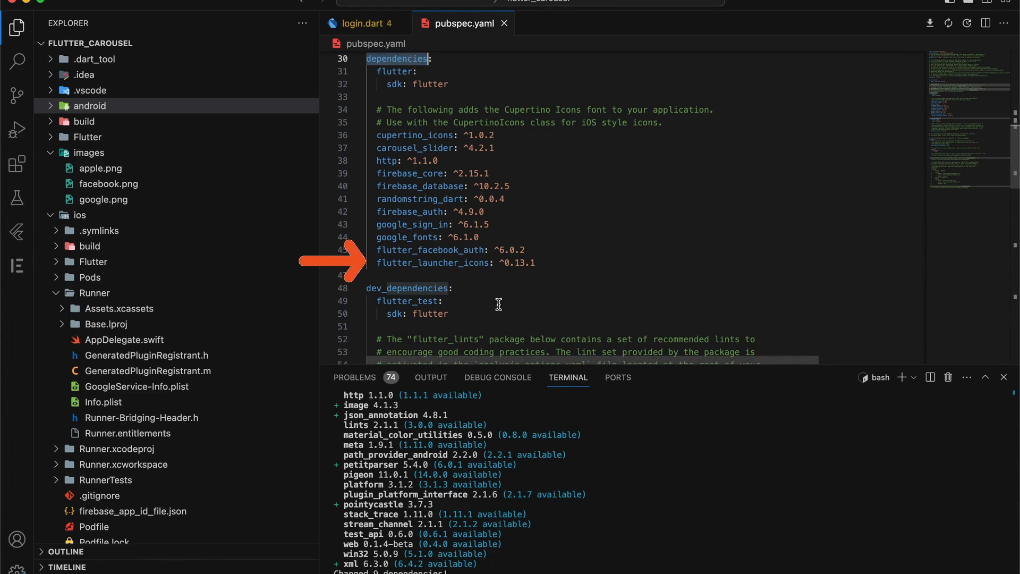
triple_click(467, 260)
key("super+Tab")
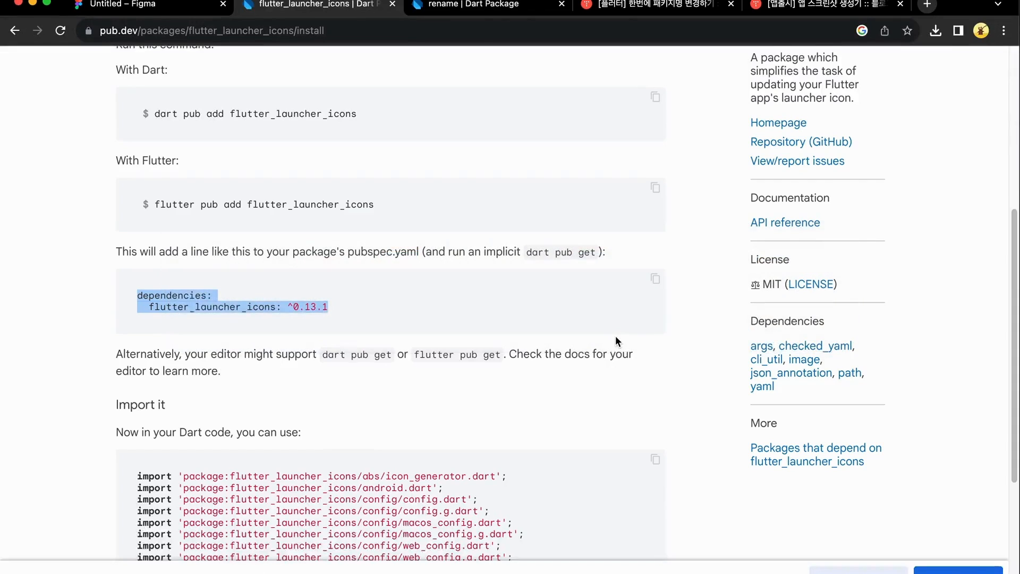
scroll(584, 340, "up", 6)
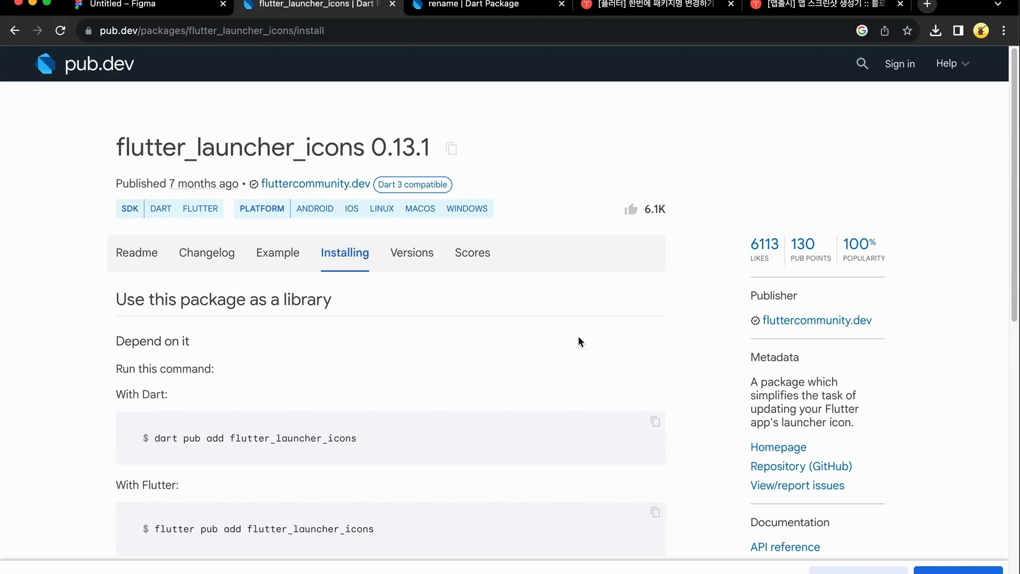
Copy the readme's config example from dev_dependencies through min_sdk_android
left_click(269, 262)
left_click(148, 276)
scroll(548, 364, "down", 10)
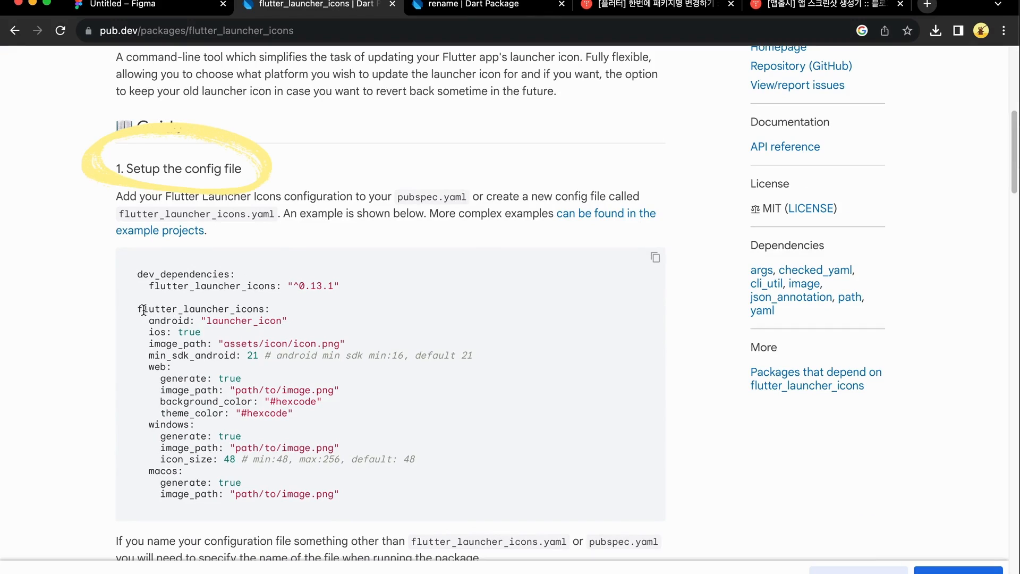
left_click_drag(139, 313, 273, 314)
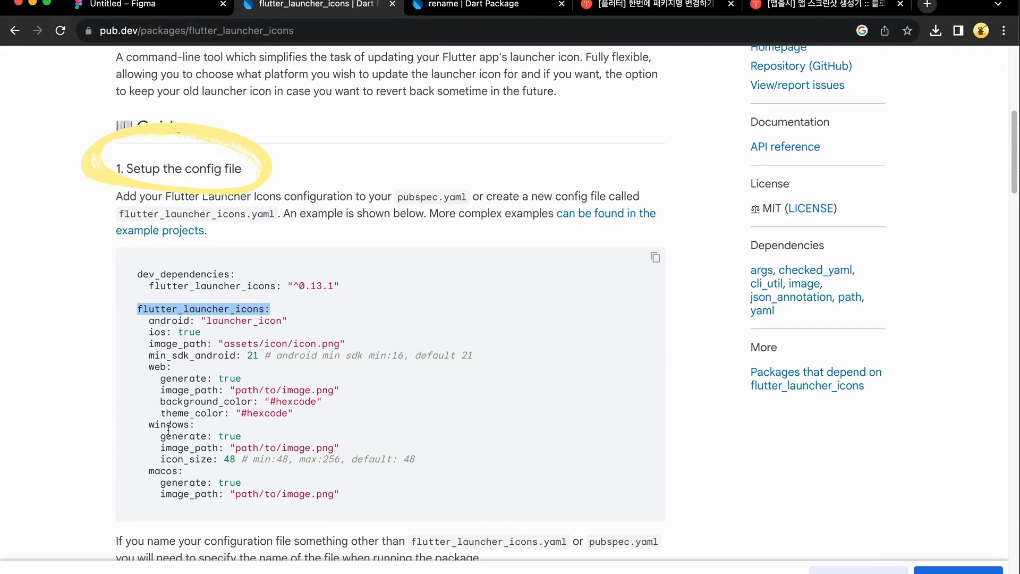
mouse_move(483, 356)
left_mouse_down()
mouse_move(273, 345)
mouse_move(389, 360)
left_mouse_up()
left_click_drag(276, 357, 141, 308)
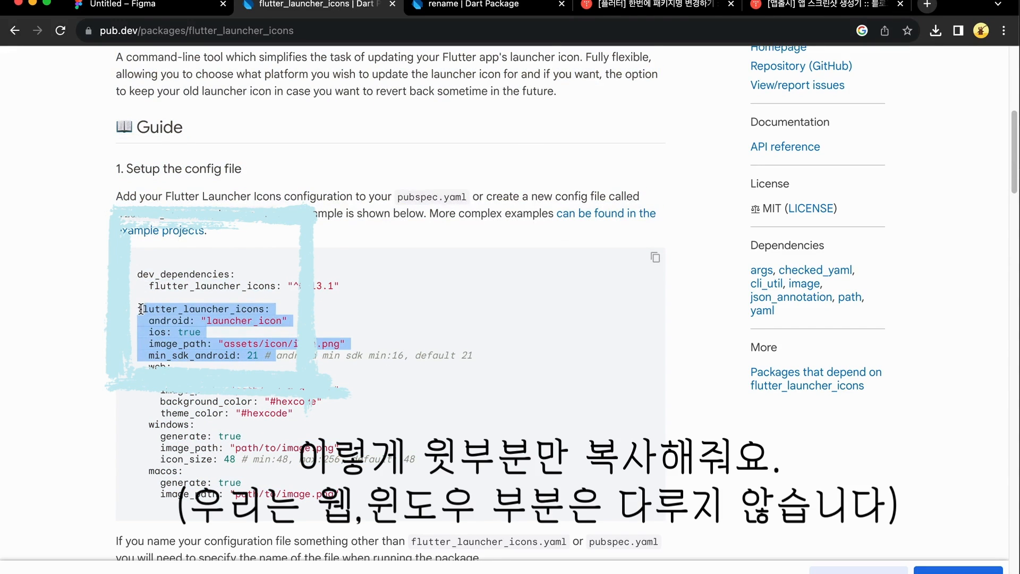
double_click(196, 289)
double_click(180, 274)
left_click_drag(479, 363, 135, 287)
key("super+c")
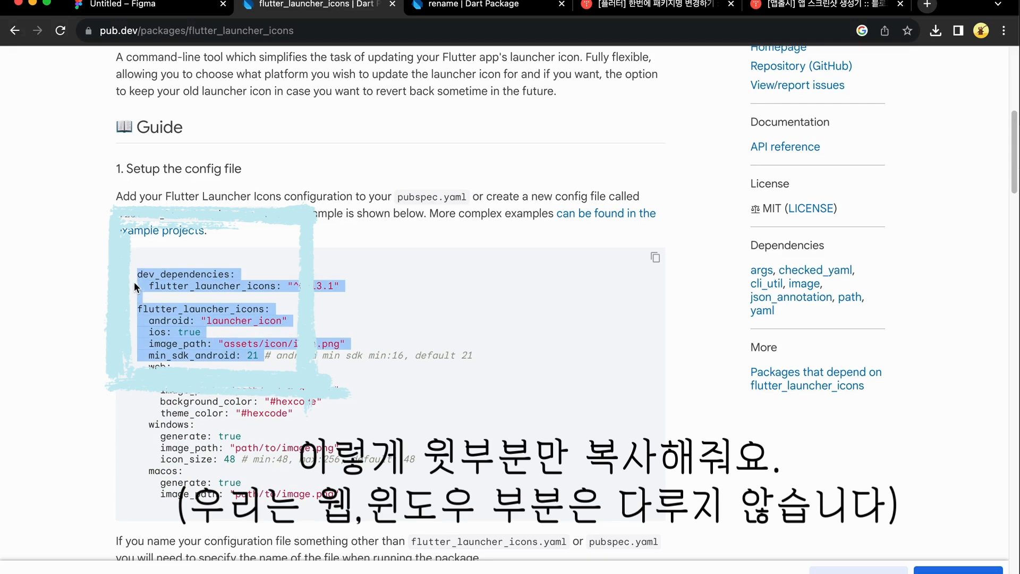
key("super+Tab")
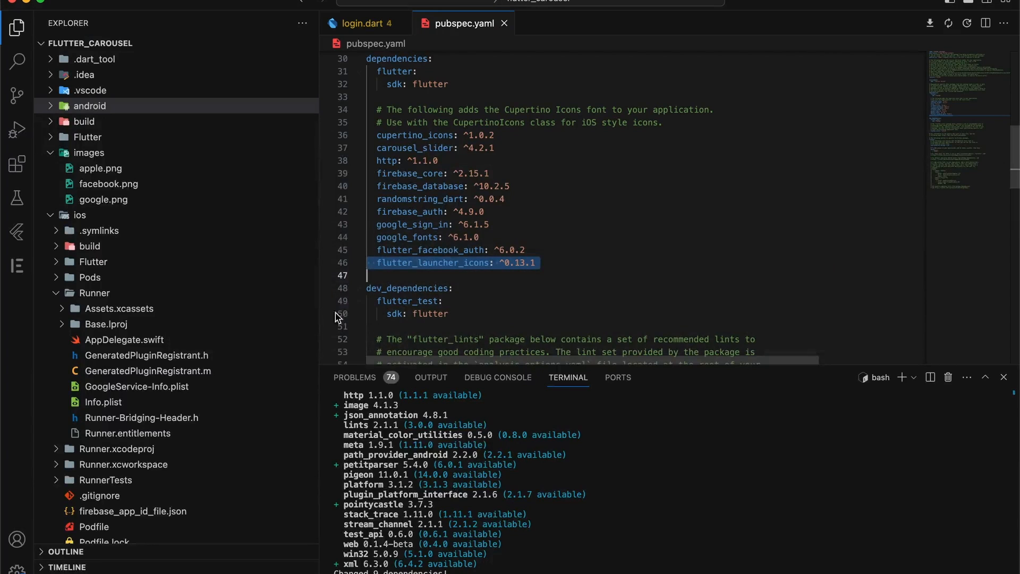
Paste the flutter_launcher_icons block below flutter_lints and save pubspec.yaml
left_click(404, 64)
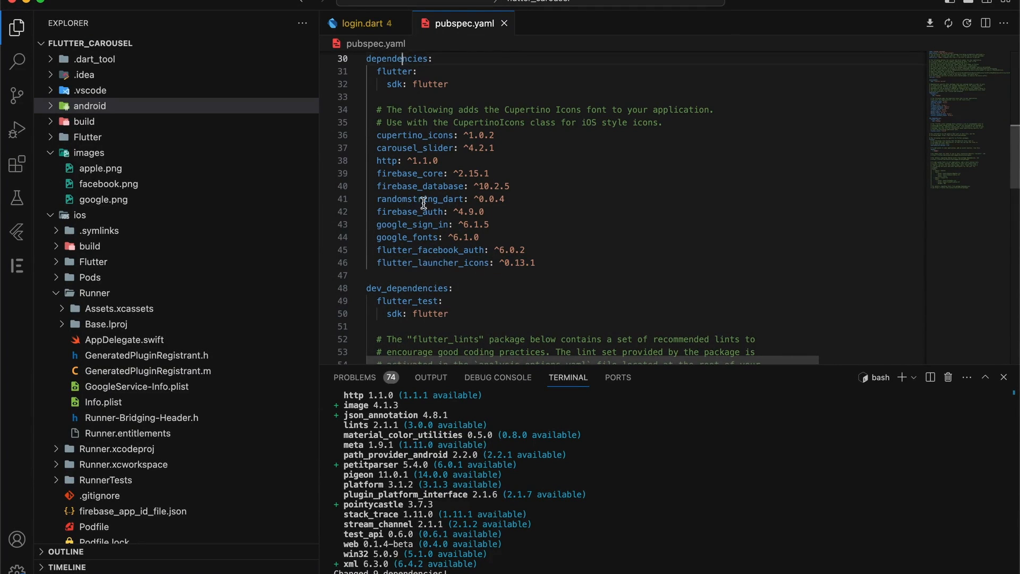
double_click(407, 288)
scroll(413, 290, "down", 3)
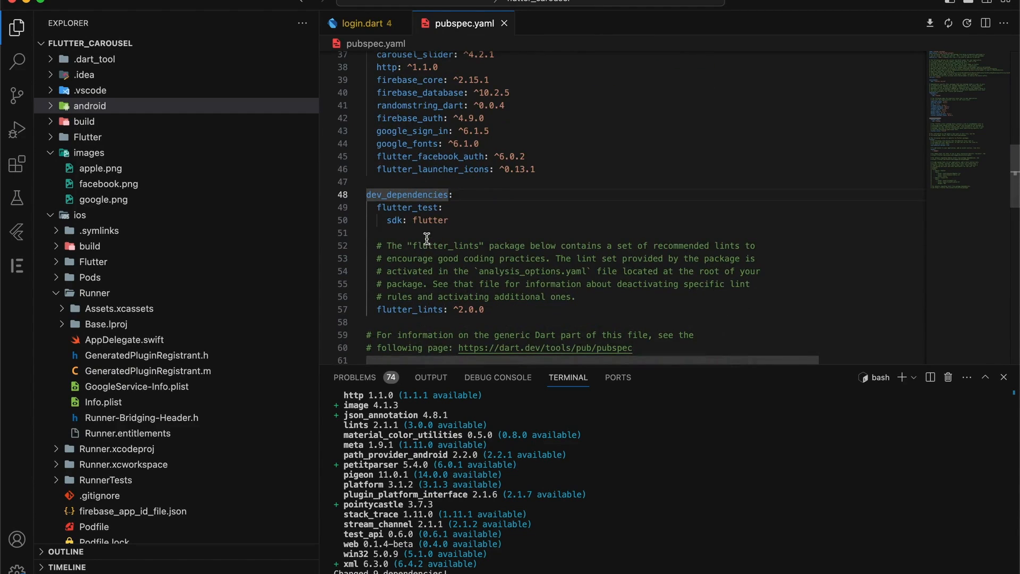
left_click(405, 304)
scroll(396, 282, "down", 3)
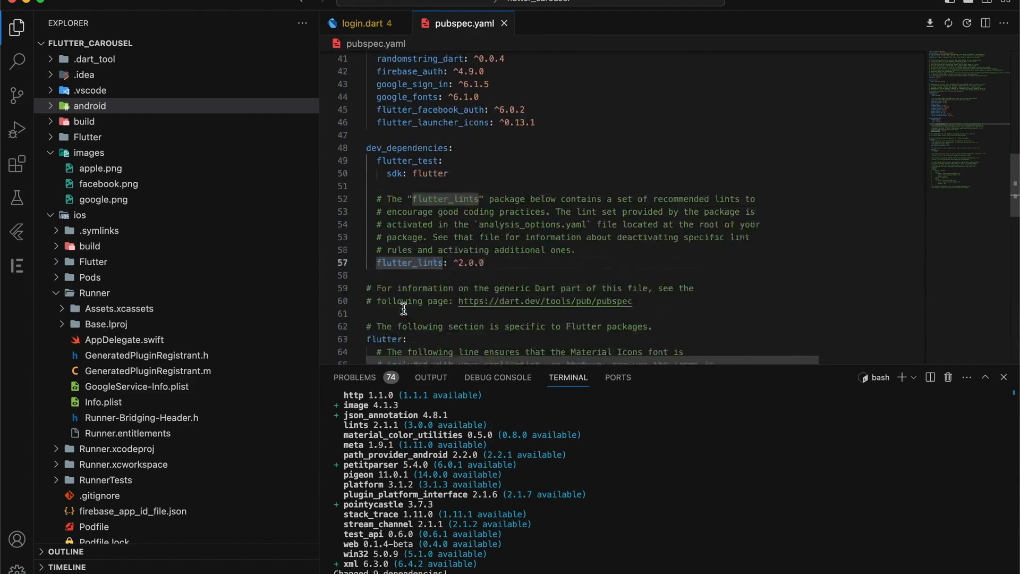
left_click(383, 255)
key("super+v")
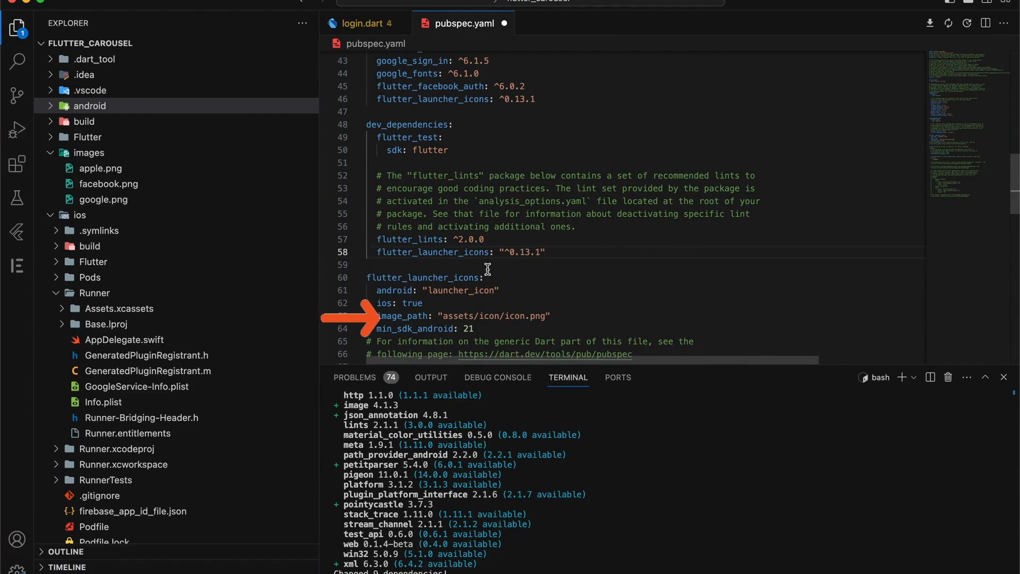
left_click(460, 293)
left_click(455, 317)
left_click(509, 317)
left_click(457, 317)
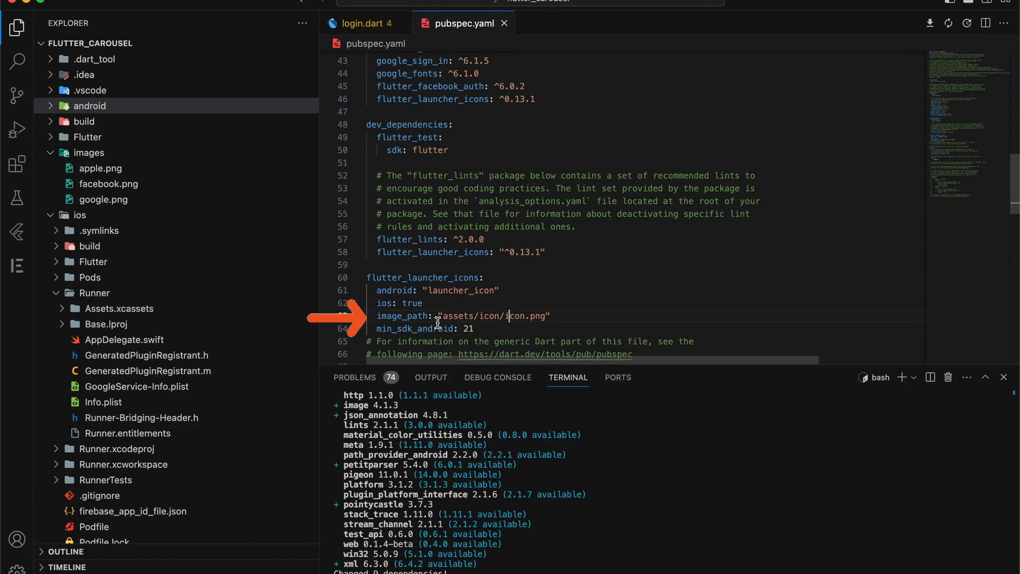
key("super+s")
Browse the Explorer folders and preview apple.png from the images folder
left_click(50, 153)
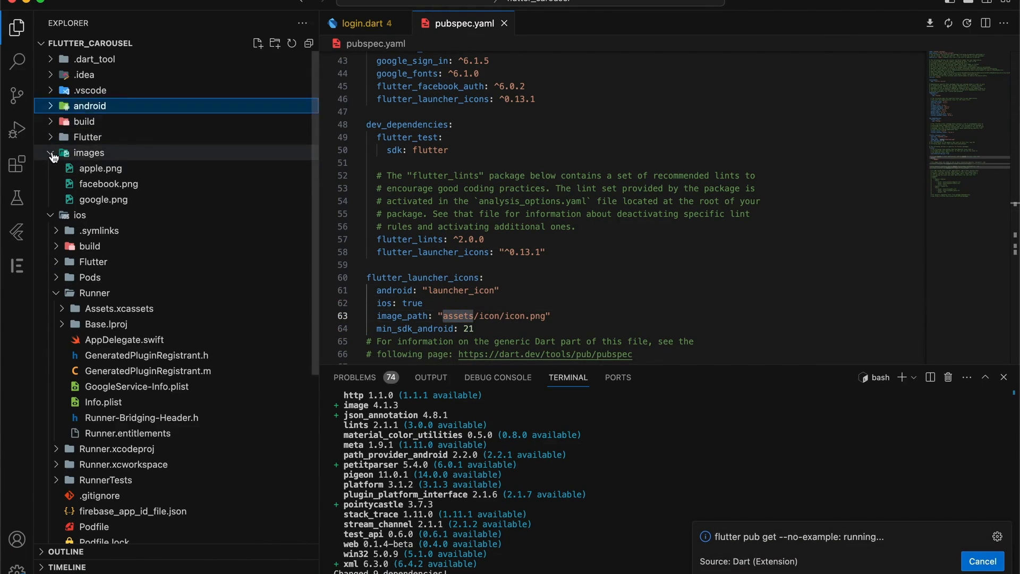
left_click(50, 169)
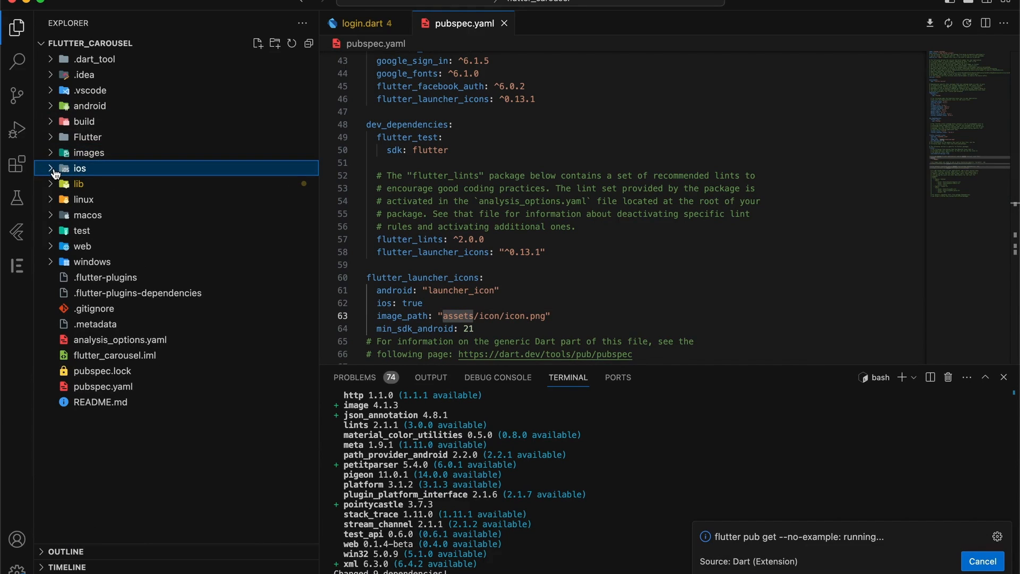
left_click(56, 184)
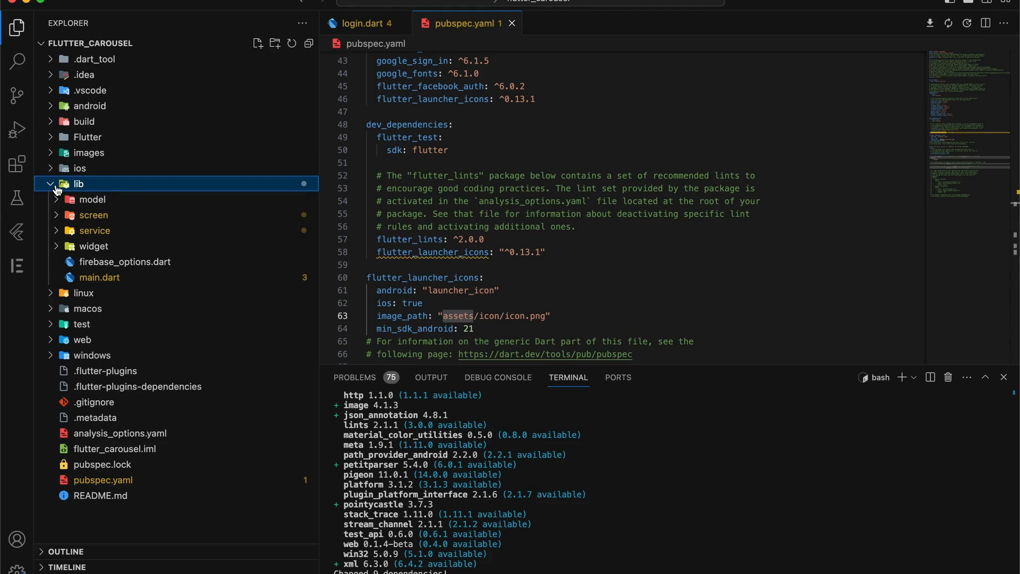
left_click(55, 155)
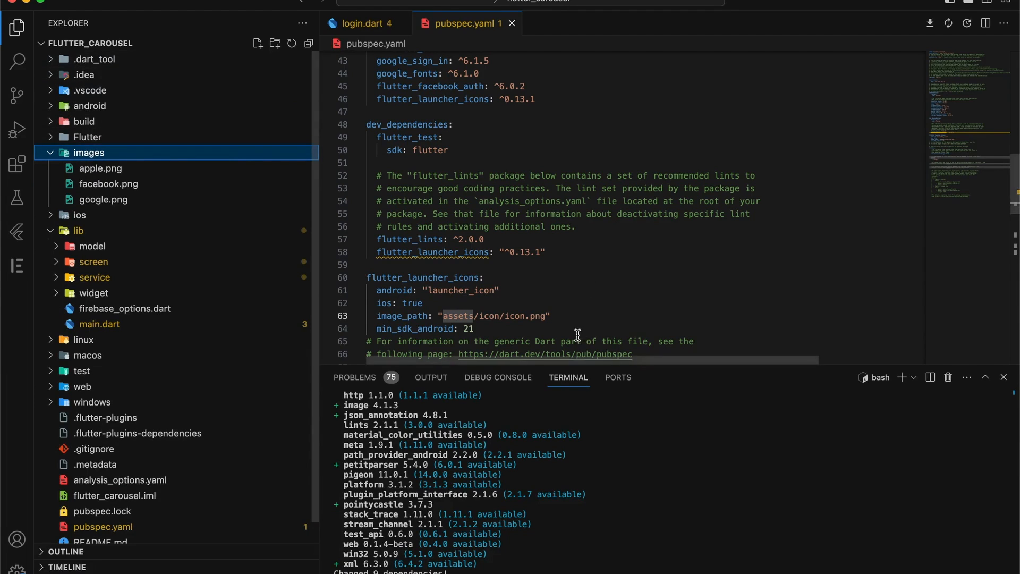
left_click(100, 168)
left_click(101, 152)
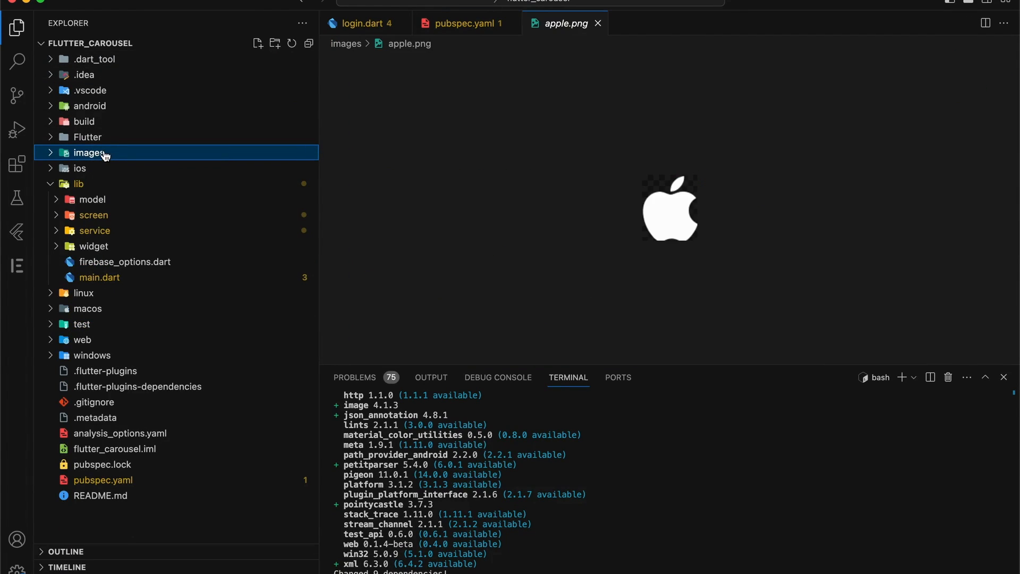
Create an 'icon' folder inside images and drag appstore.png into it from Finder
right_click(93, 155)
left_click(127, 179)
key("Return")
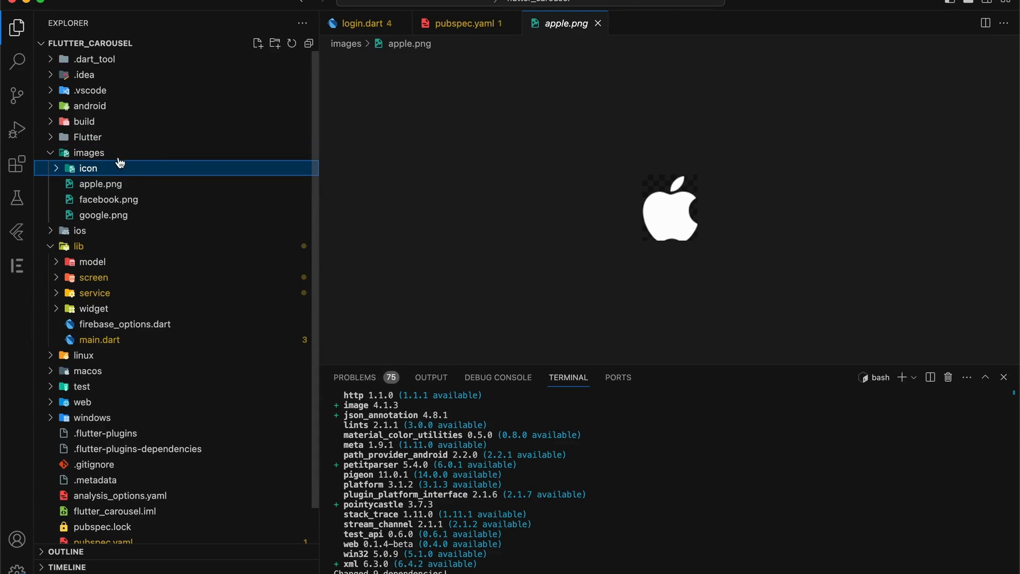
left_click(465, 23)
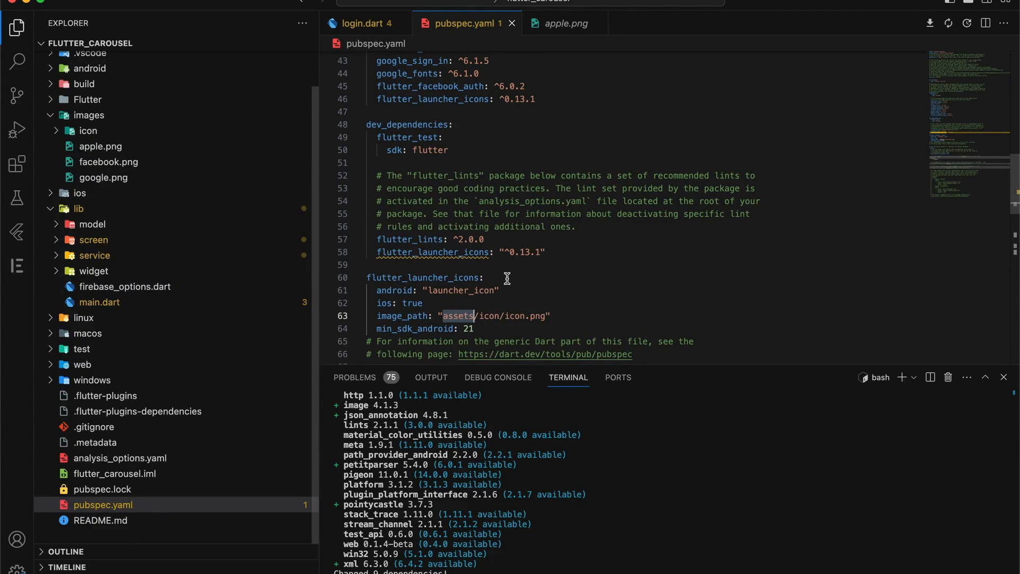
key("super+Tab")
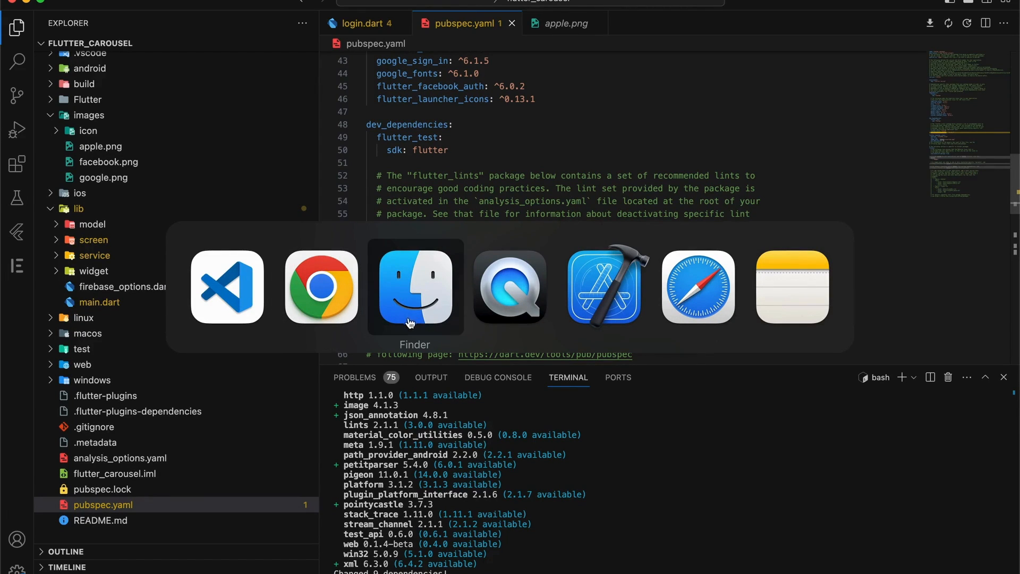
left_click(434, 315)
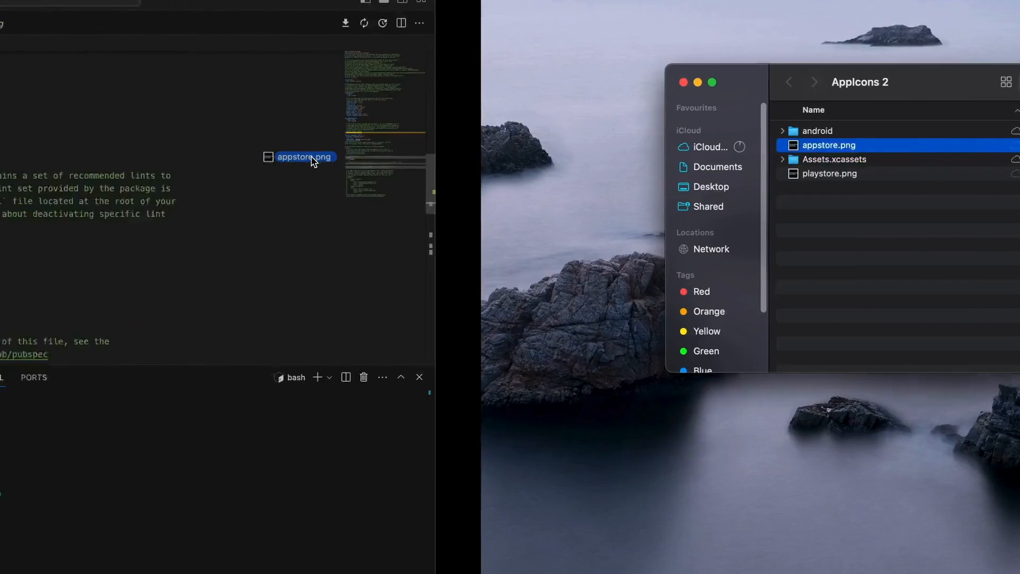
left_click_drag(319, 157, 91, 135)
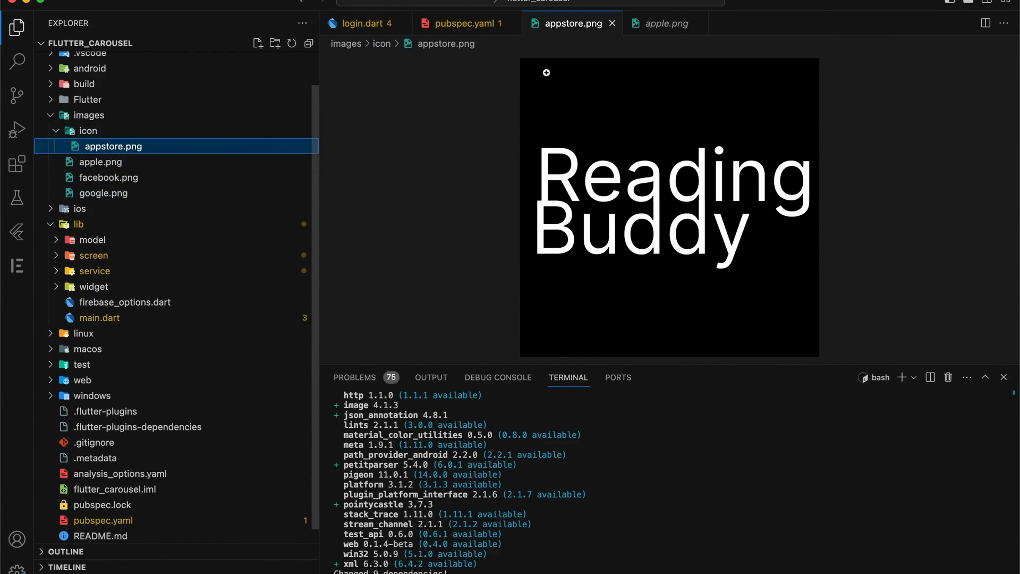
left_click(463, 24)
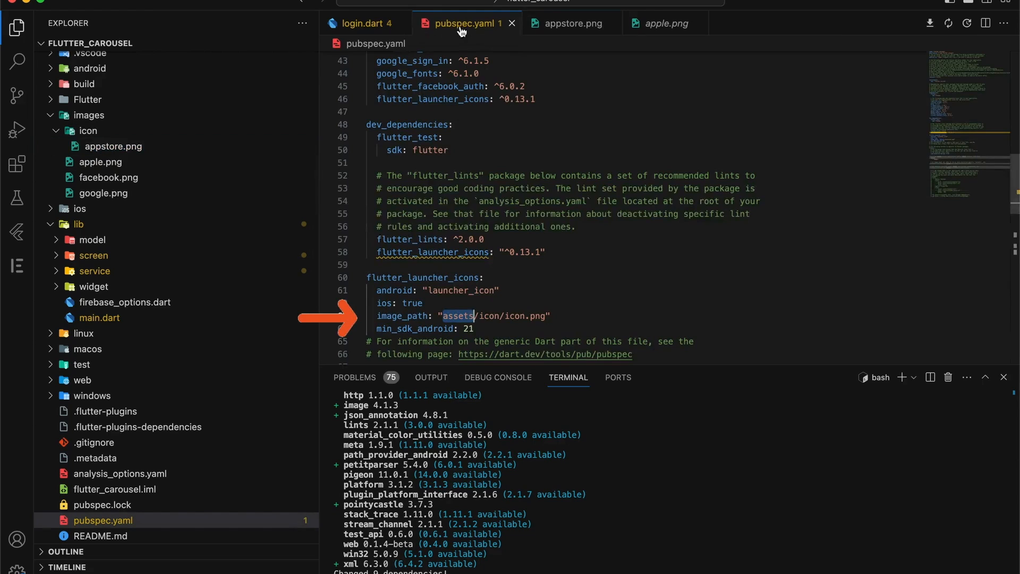
Change image_path to assets/icon/appstore.png and save pubspec.yaml
left_click(514, 316)
double_click(515, 316)
type("appstore")
triple_click(552, 317)
left_click(609, 301)
key("super+s")
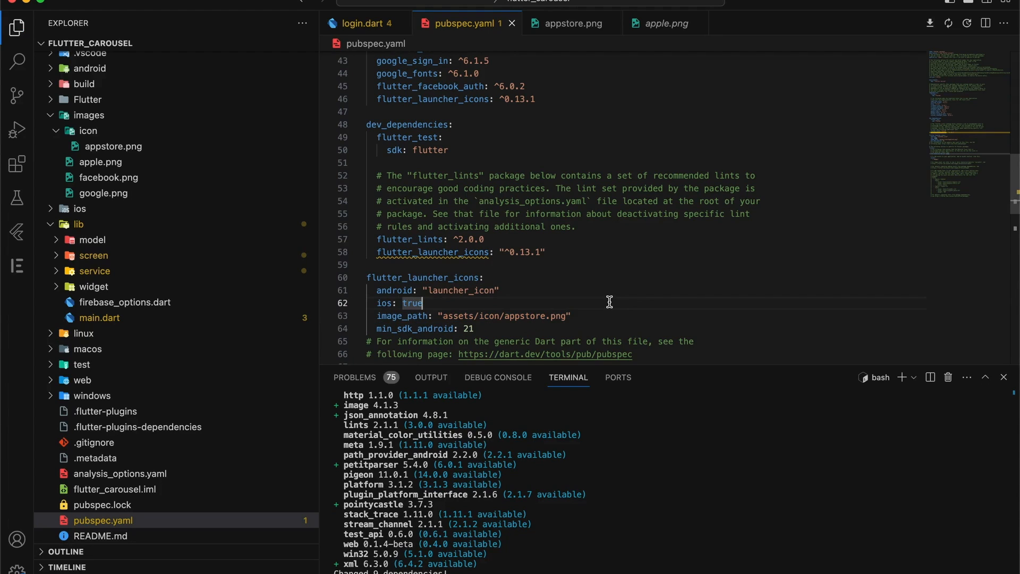
key("super+Tab")
key("super+Tab")
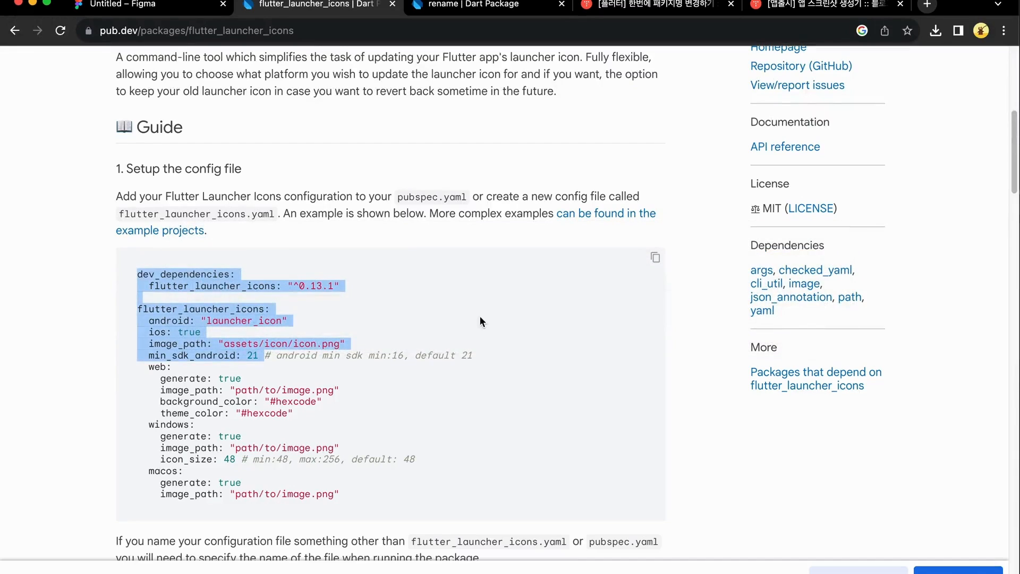
Scroll to '2. Run the package' and select its flutter pub commands
scroll(440, 374, "down", 5)
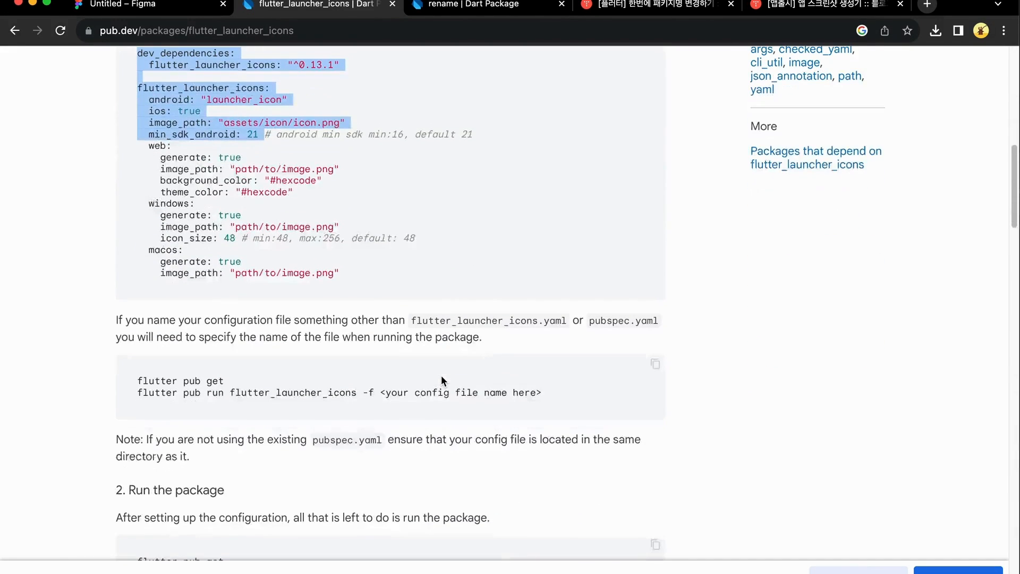
scroll(441, 375, "down", 5)
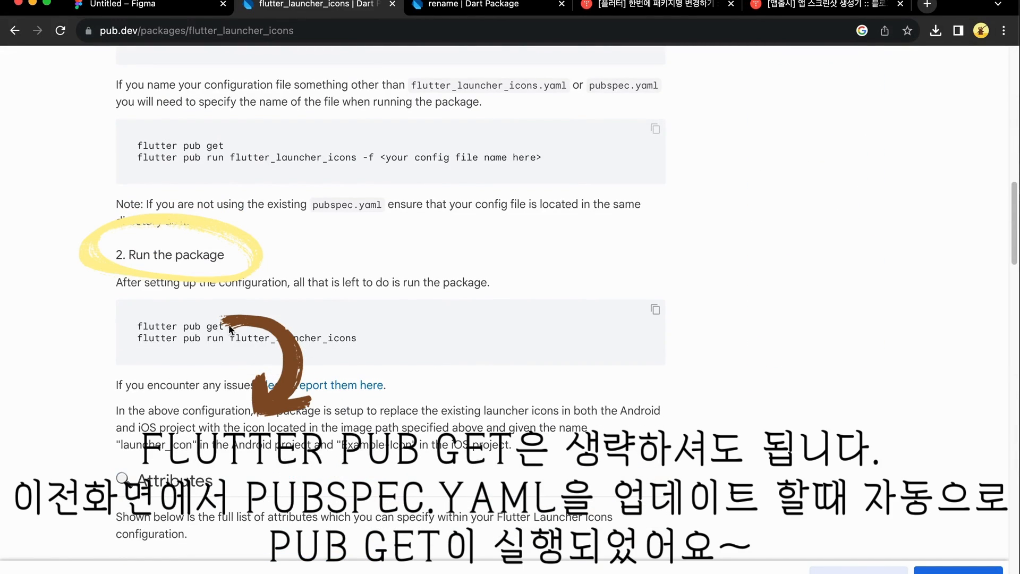
left_click_drag(225, 325, 141, 323)
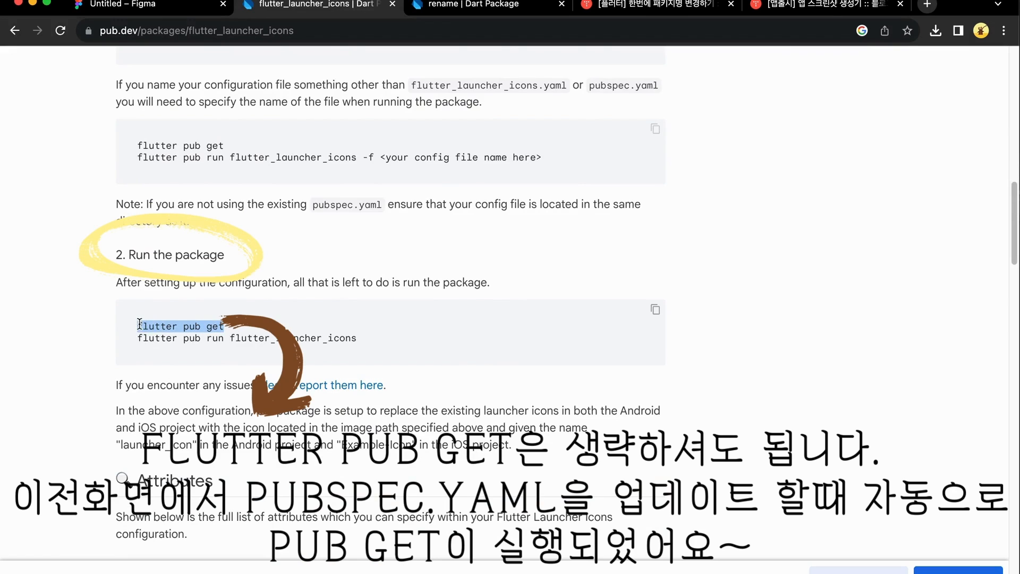
key("super+Tab")
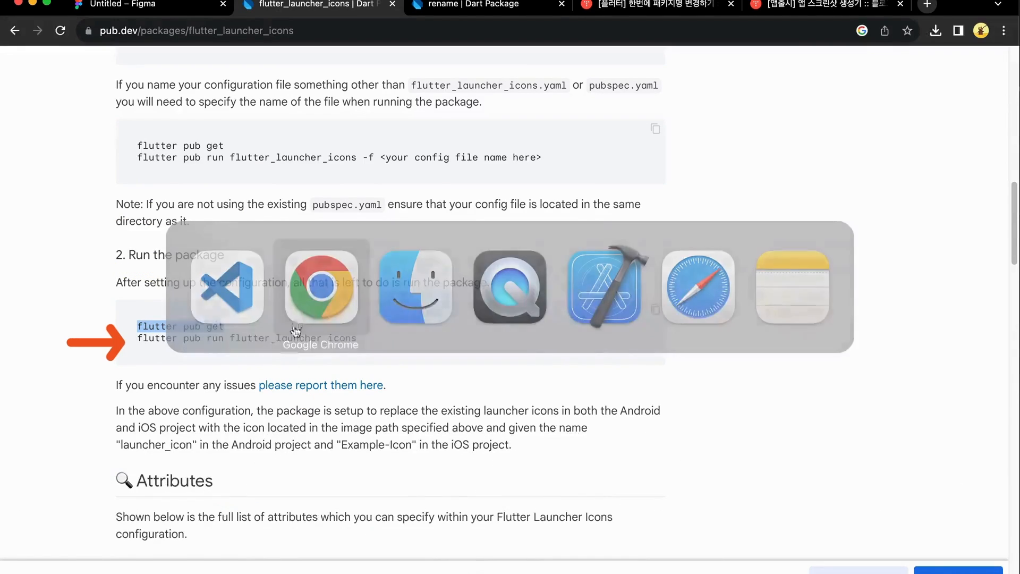
Run flutter pub run flutter_launcher_icons in the terminal and inspect the missing-icon-path error
triple_click(256, 337)
key("super+c")
key("super+Tab")
key("super+v")
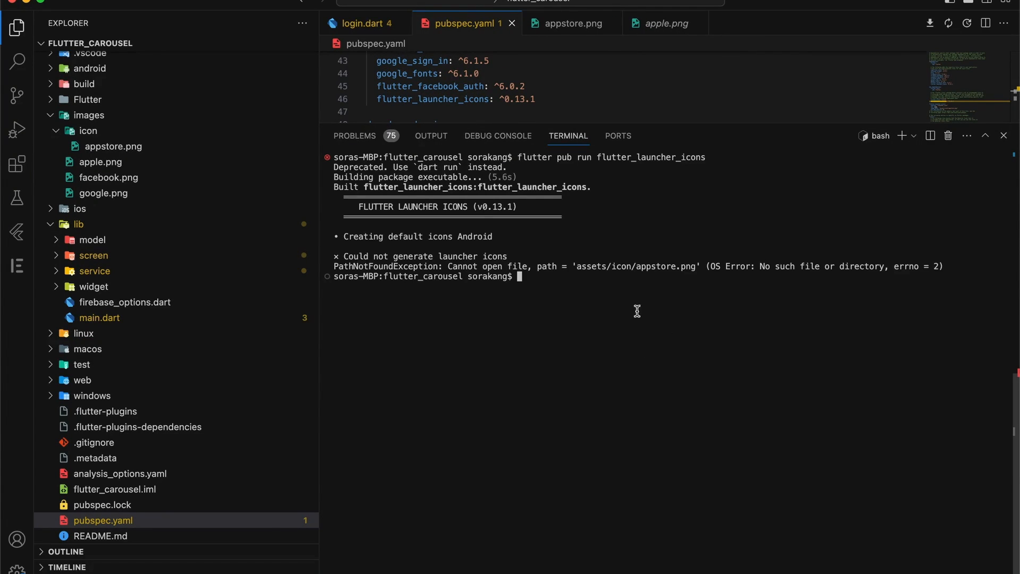
double_click(592, 267)
left_click(735, 113)
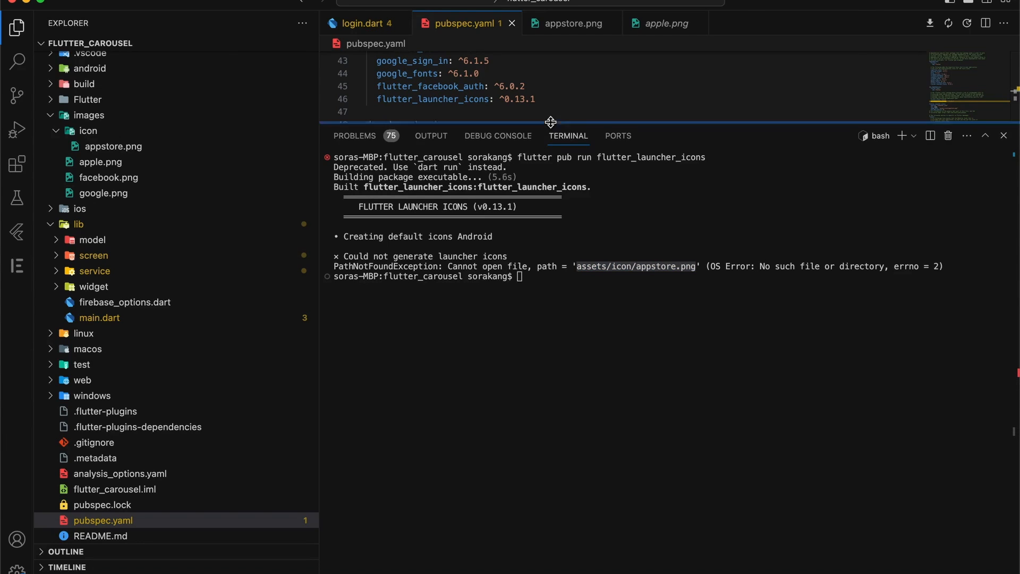
left_click_drag(553, 123, 569, 364)
Change the image path to images/icon/appstore.png and rerun the icon generation successfully
double_click(466, 316)
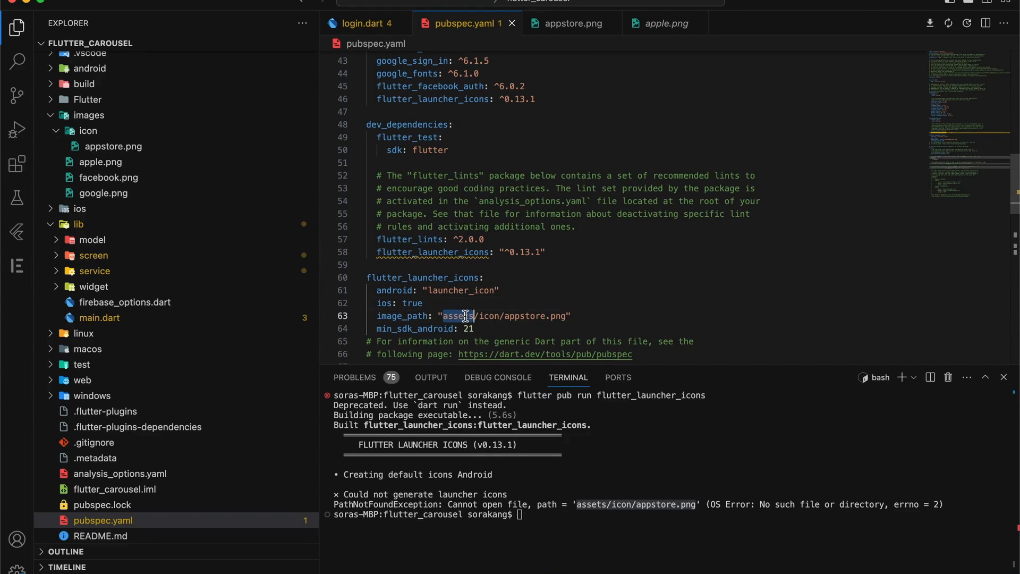
type("images")
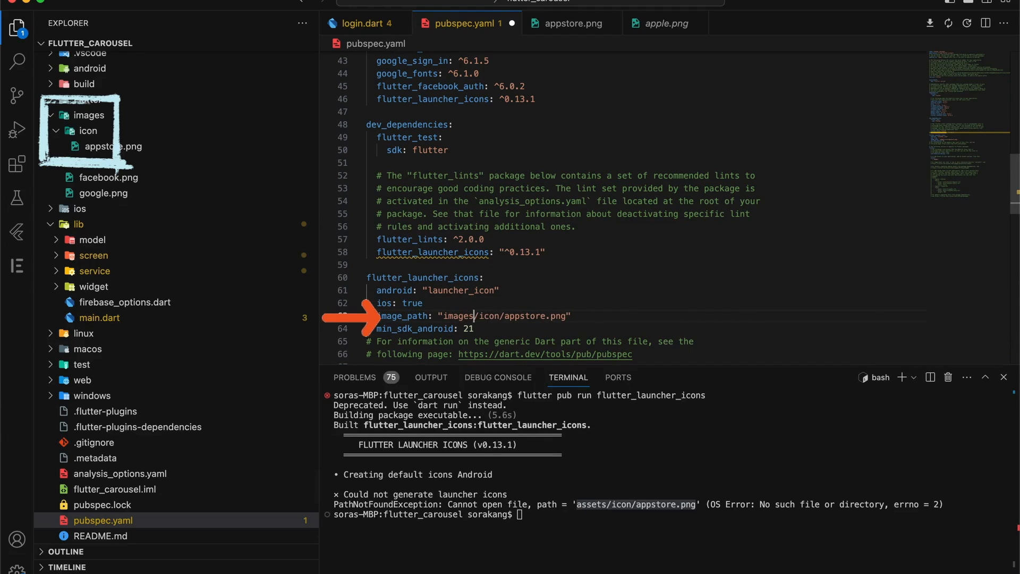
left_click(594, 544)
key("Up")
key("Up")
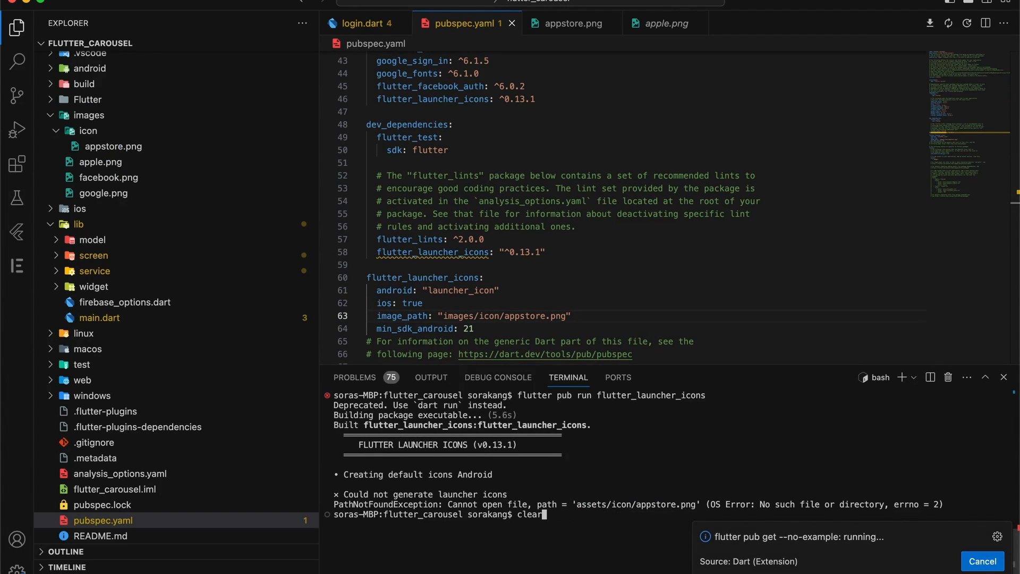
key("Return")
key("Up")
key("Up")
key("Return")
left_click_drag(763, 365, 742, 129)
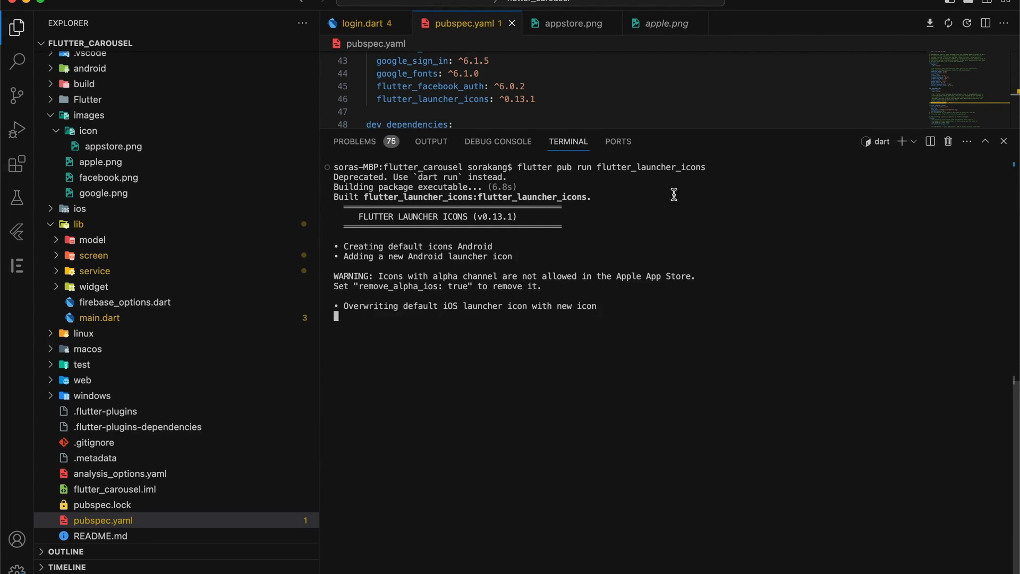
left_click_drag(548, 335, 327, 343)
left_click(649, 364)
mouse_move(1019, 253)
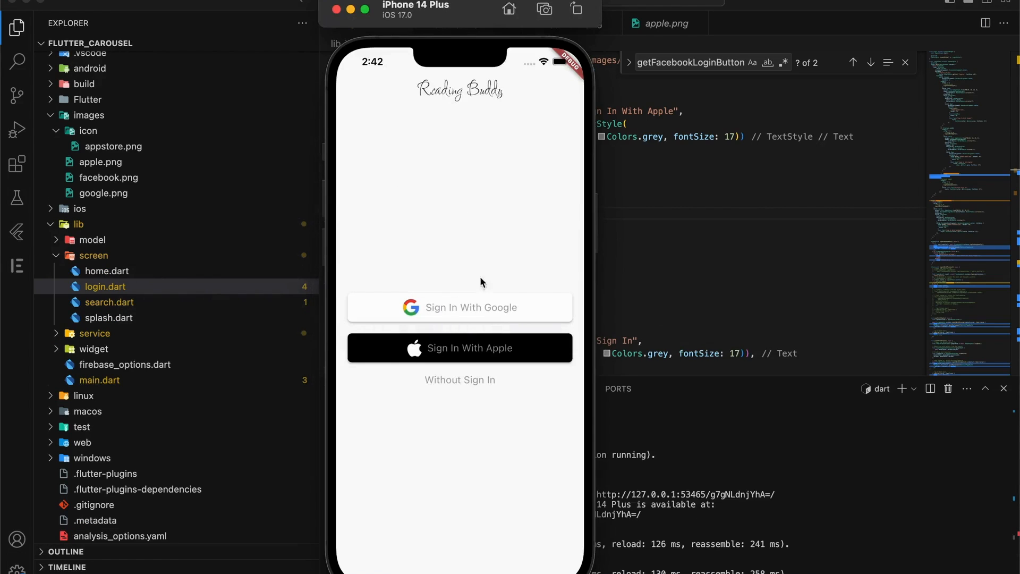
Go back to the Simulator home screen and relaunch the Flutter Carousel (Reading Buddy) app
left_click(517, 12)
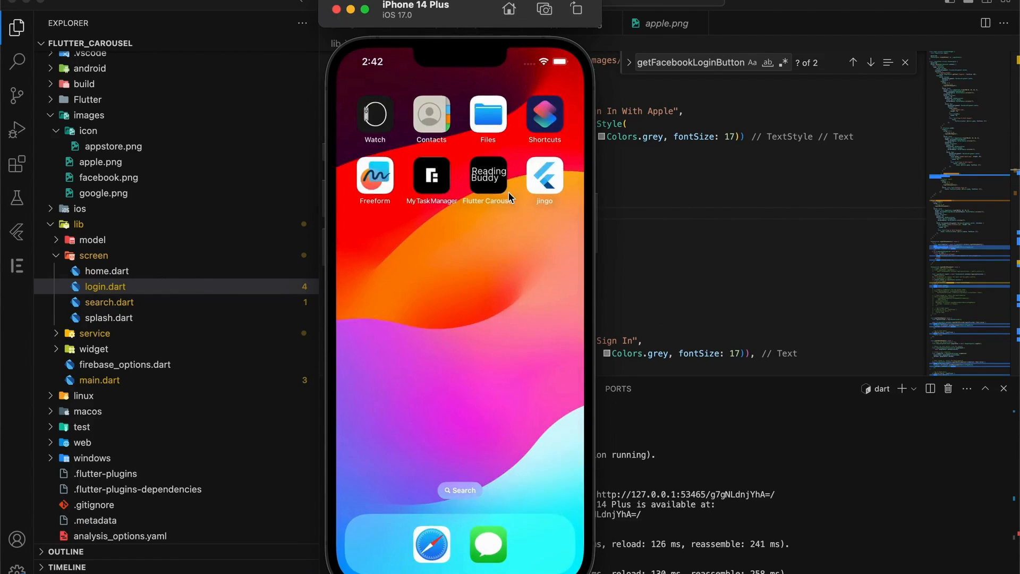
left_click(488, 175)
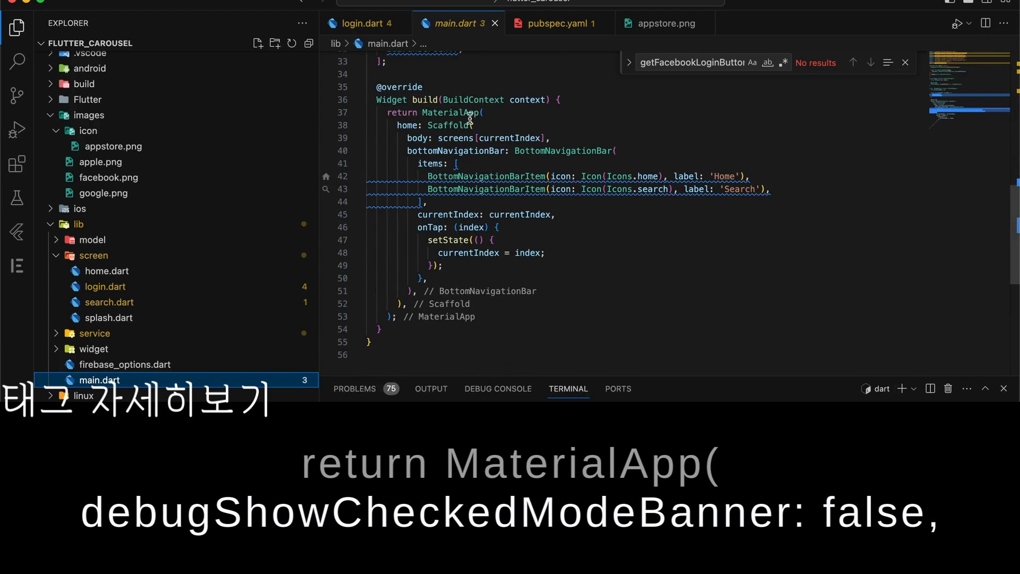
Add debugShowCheckedModeBanner: false to the MaterialApp in main.dart using autocomplete
left_click(483, 113)
key("Return")
type("d")
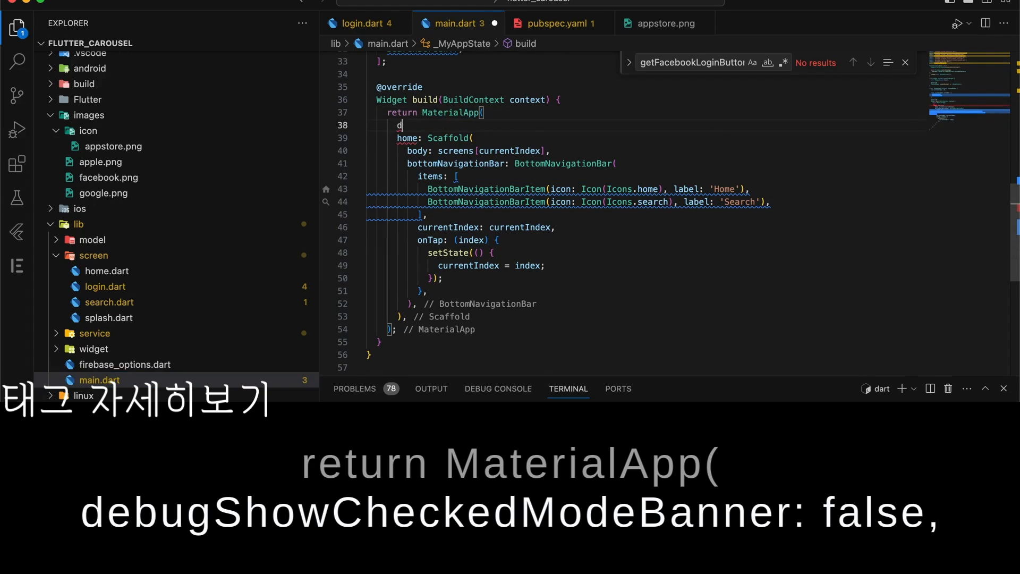
type("e")
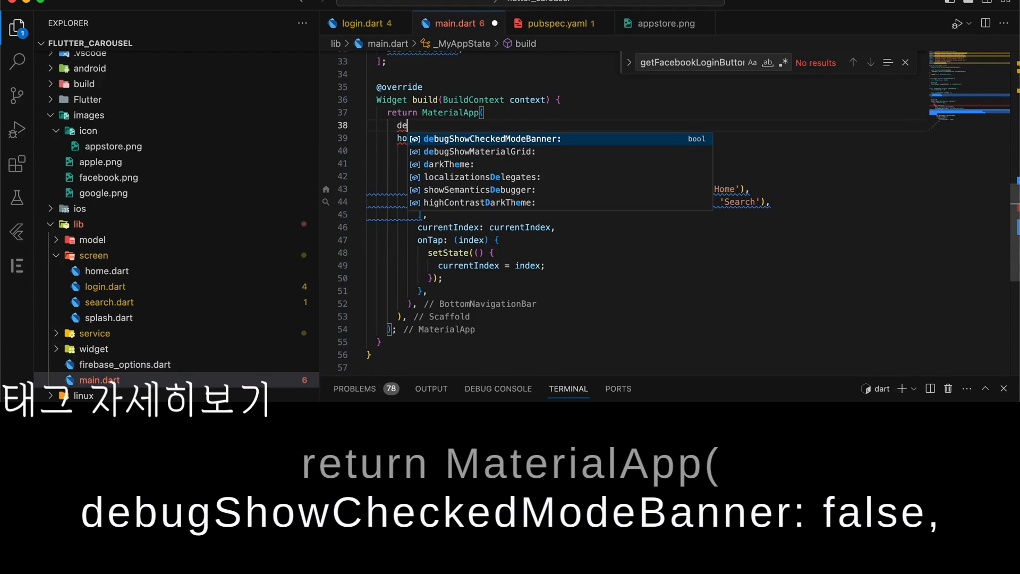
left_click(483, 139)
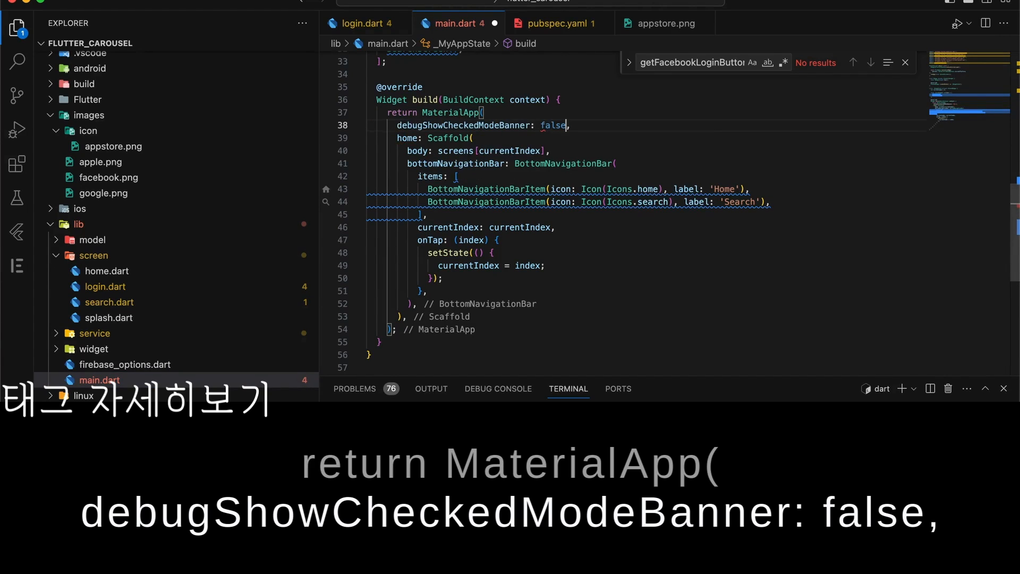
triple_click(521, 125)
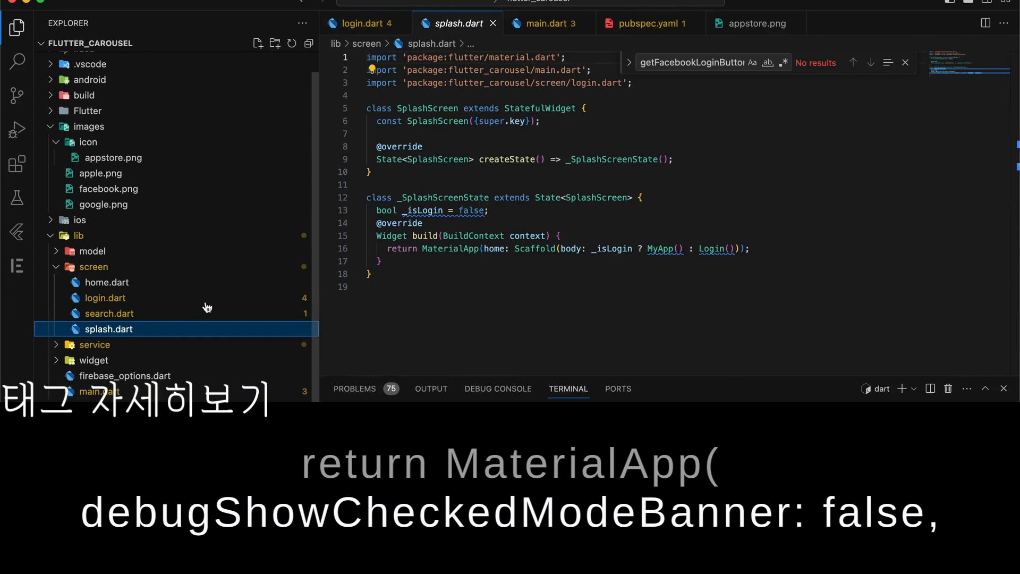
Copy the debugShowCheckedModeBanner: false line into splash.dart's MaterialApp, then return to Simulator
left_click(480, 250)
key("Return")
key("Return")
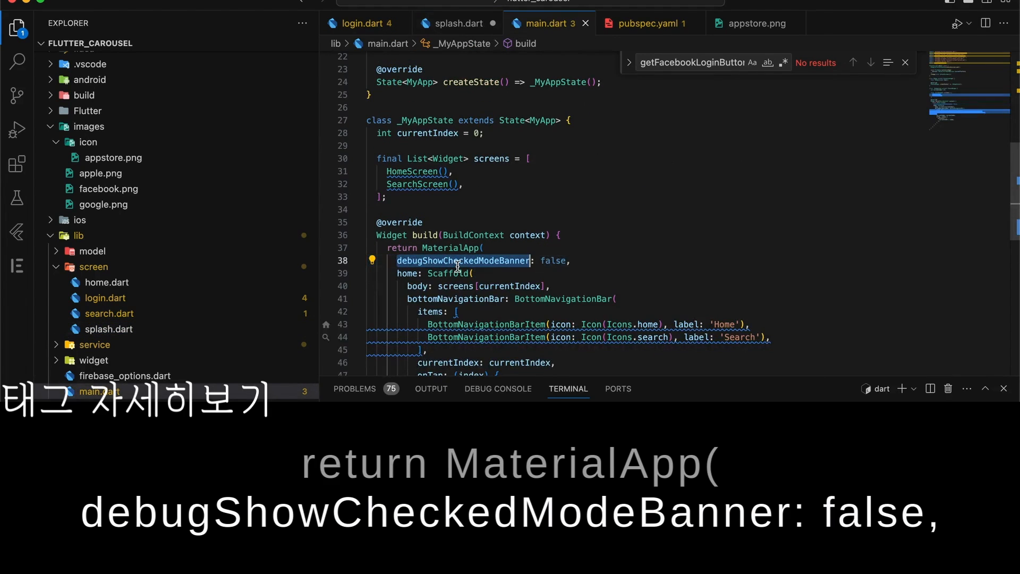
triple_click(457, 264)
key("ctrl+c")
left_click(459, 22)
key("ctrl+v")
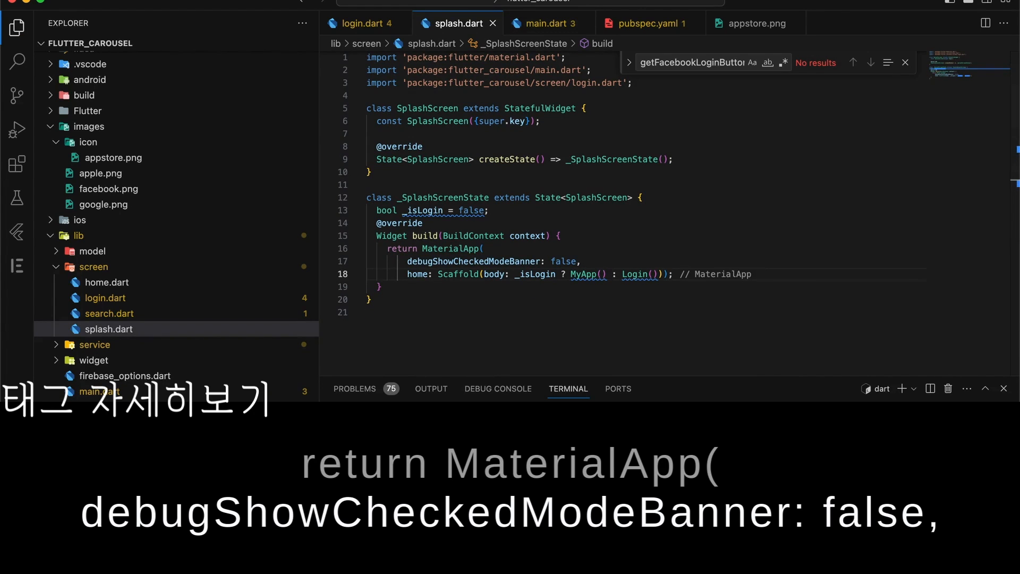
key("super+Tab")
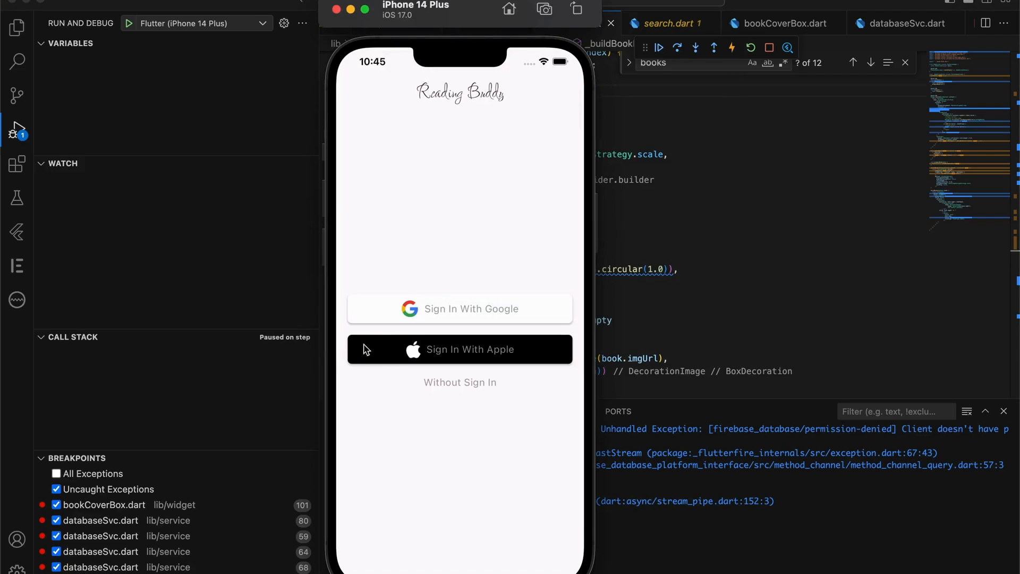
Sign in with Google and screenshot the book carousel
left_click(409, 314)
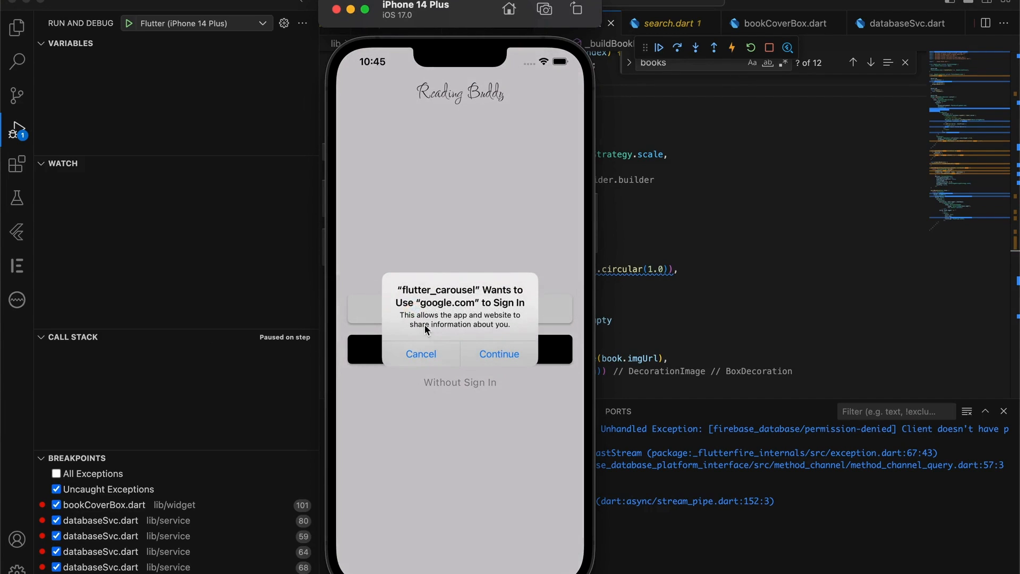
left_click(488, 360)
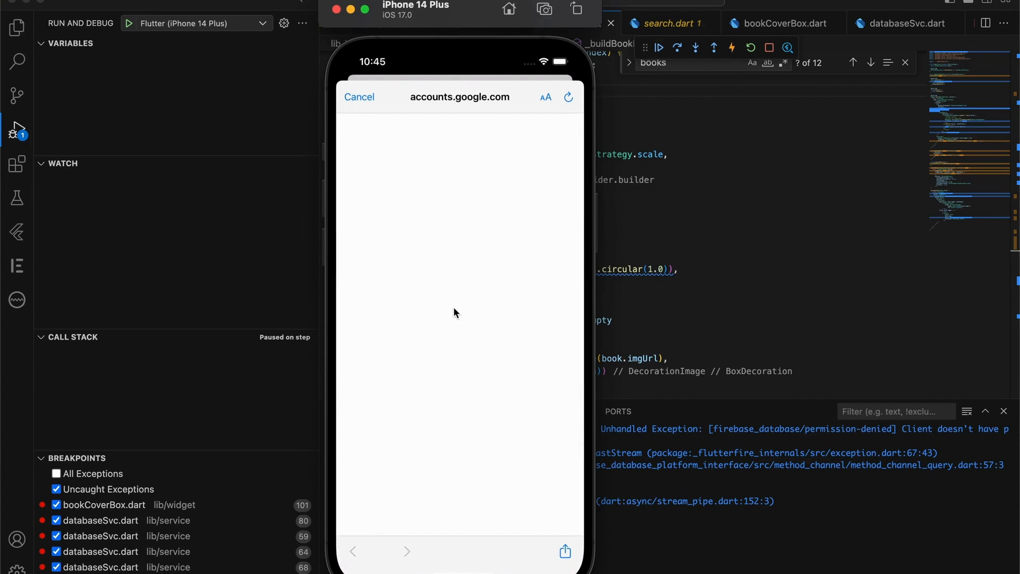
left_click(423, 223)
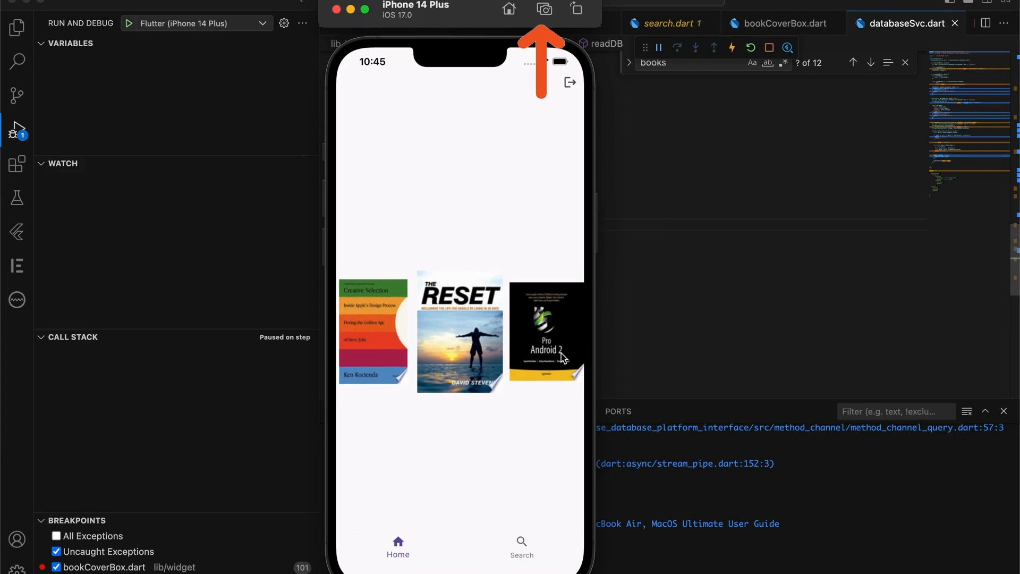
left_click(545, 10)
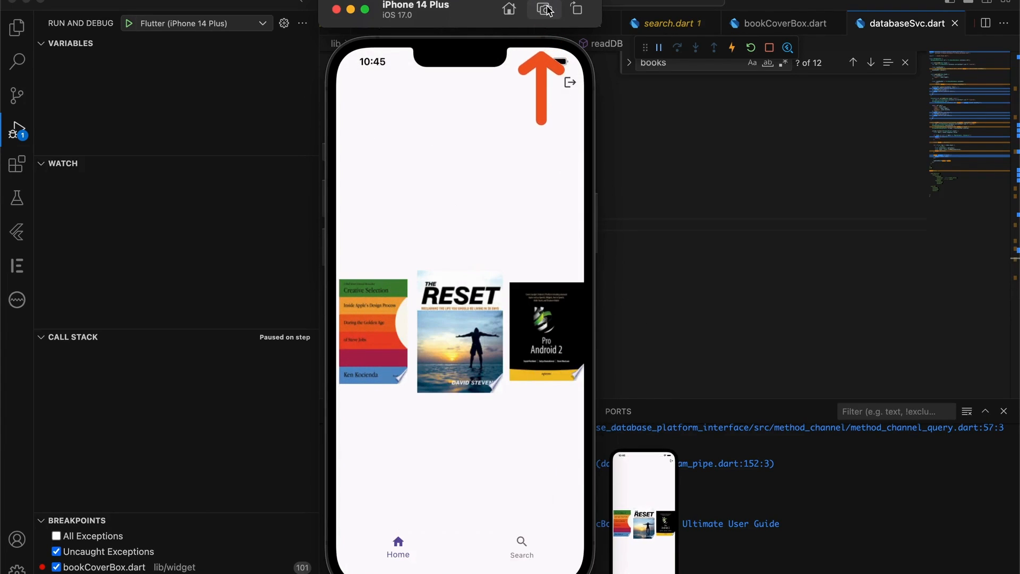
Search 'apple', favourite Designed by Apple in California, and screenshot the results and Home page
left_click(526, 544)
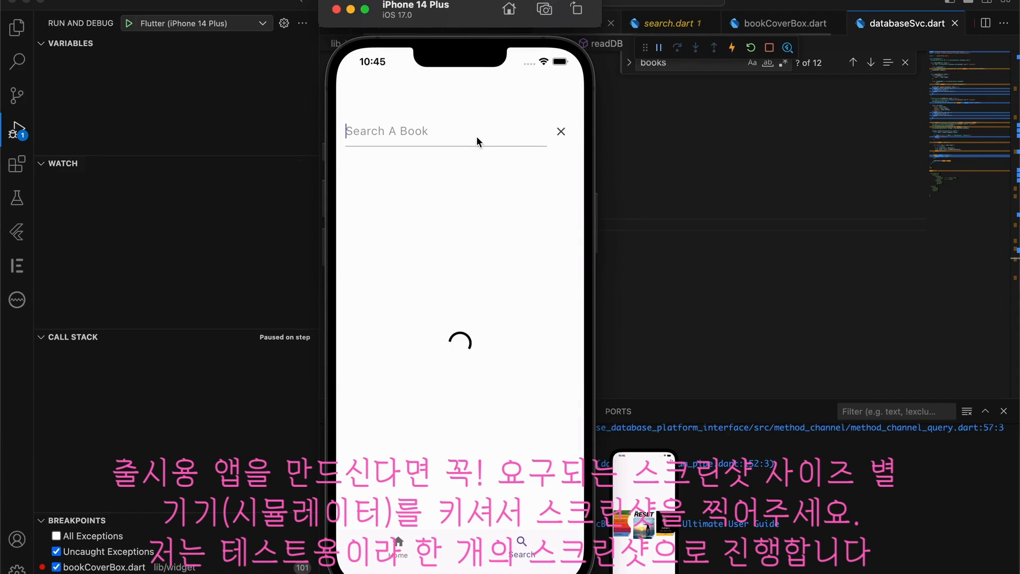
type("apple")
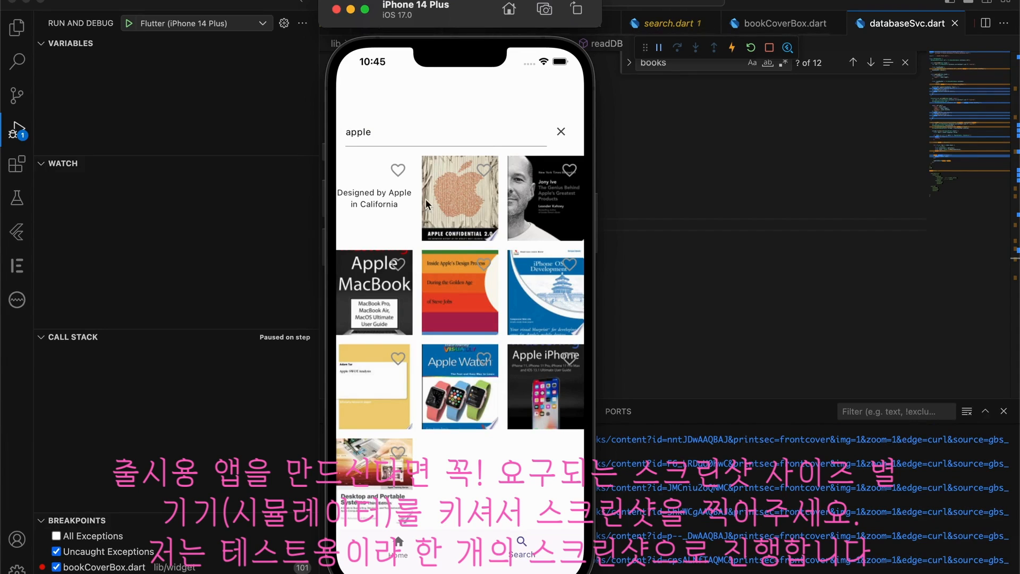
left_click(398, 170)
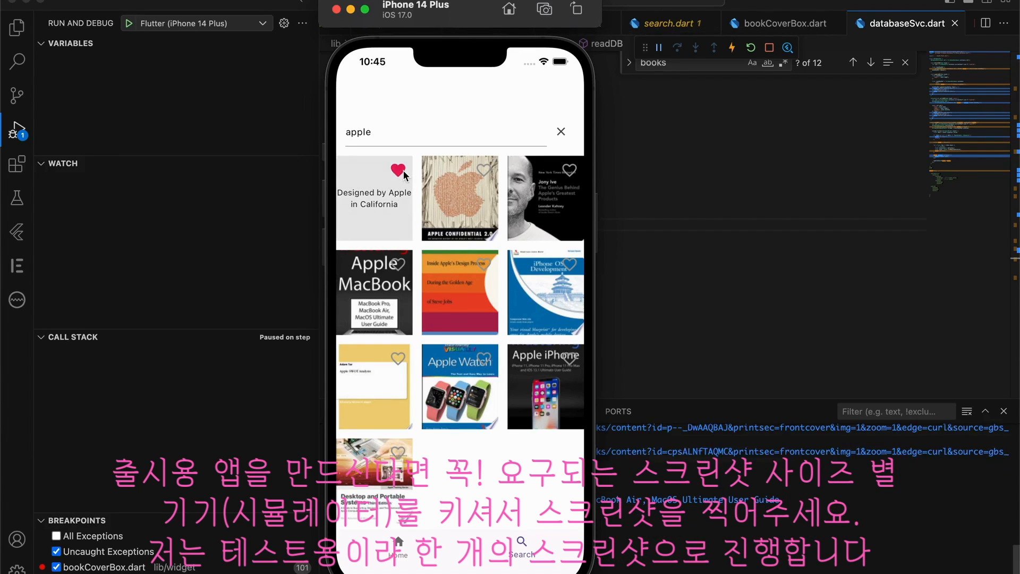
left_click(545, 10)
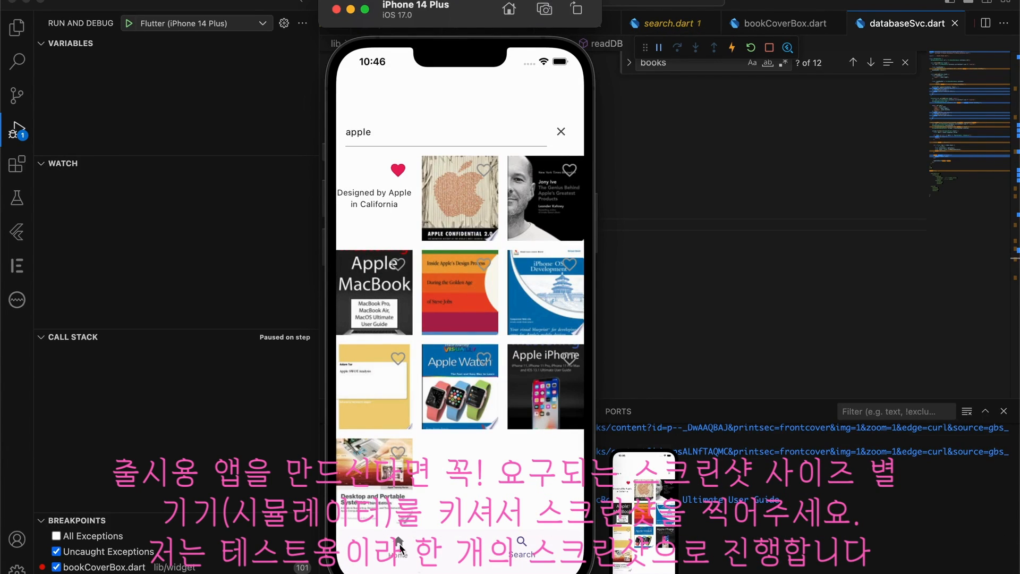
left_click(398, 543)
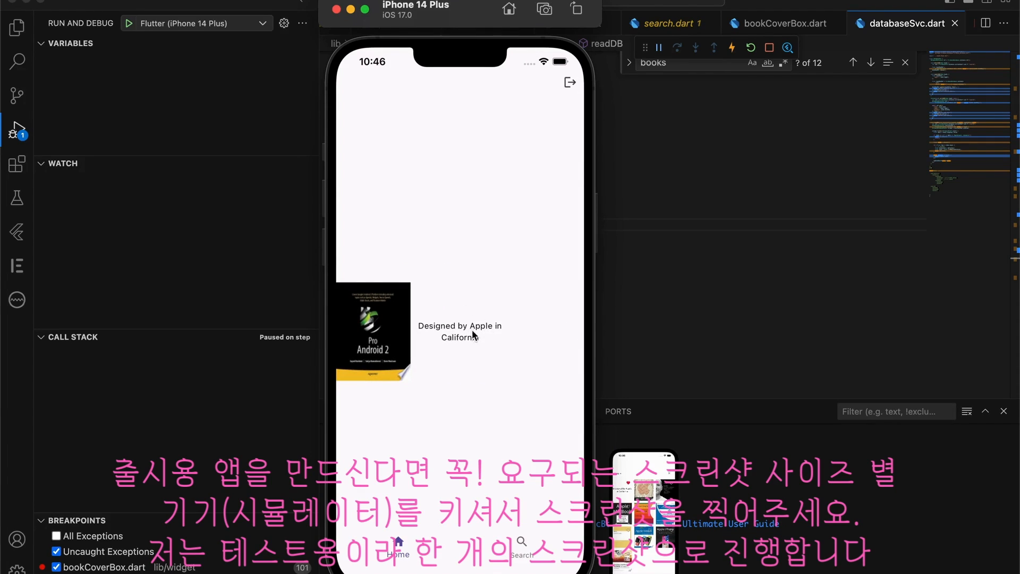
left_click(545, 10)
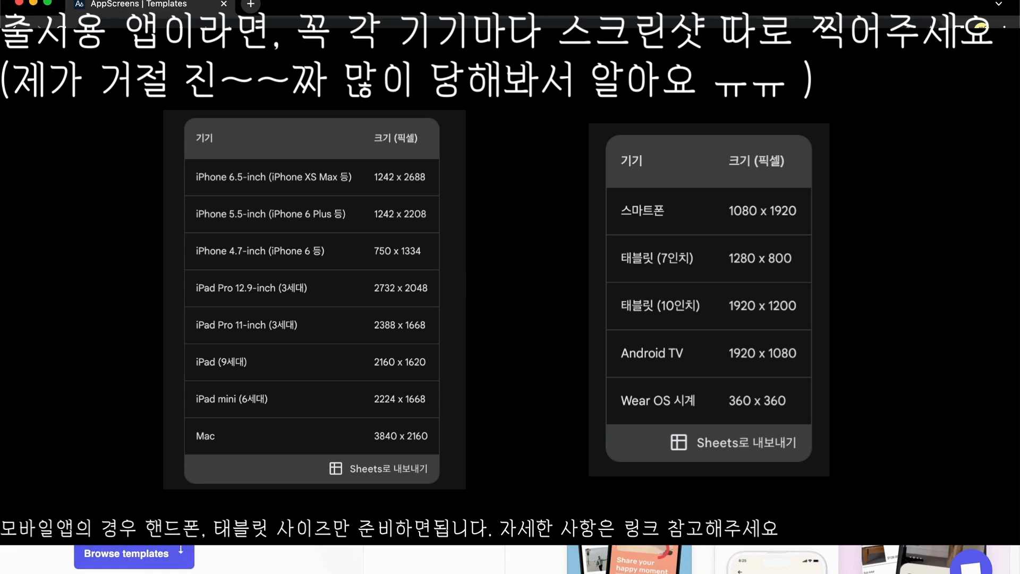
Scroll the template gallery to 'Inspired by Pinterest' and open it in the Playground
left_click(134, 554)
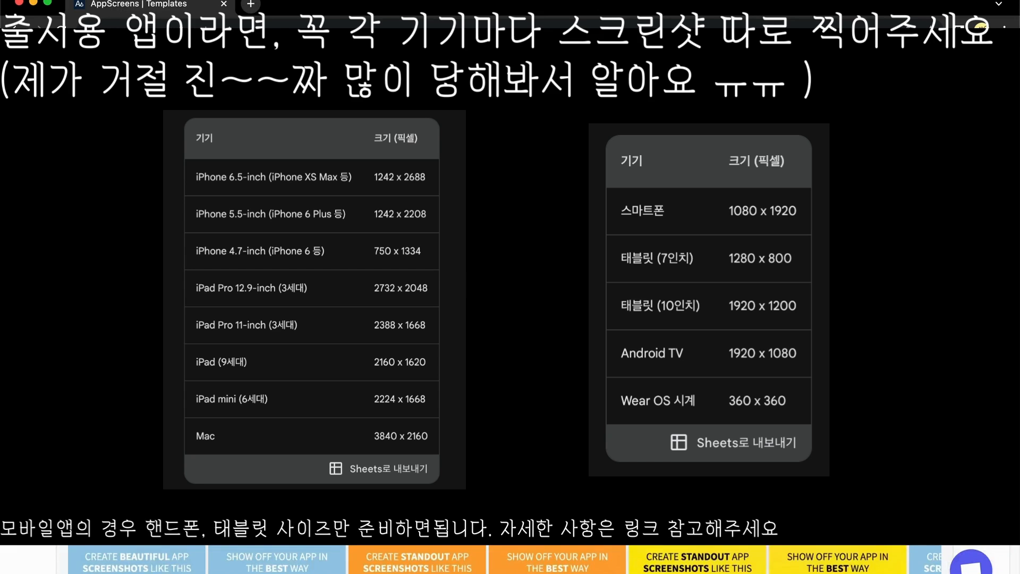
scroll(504, 558, "down", 4)
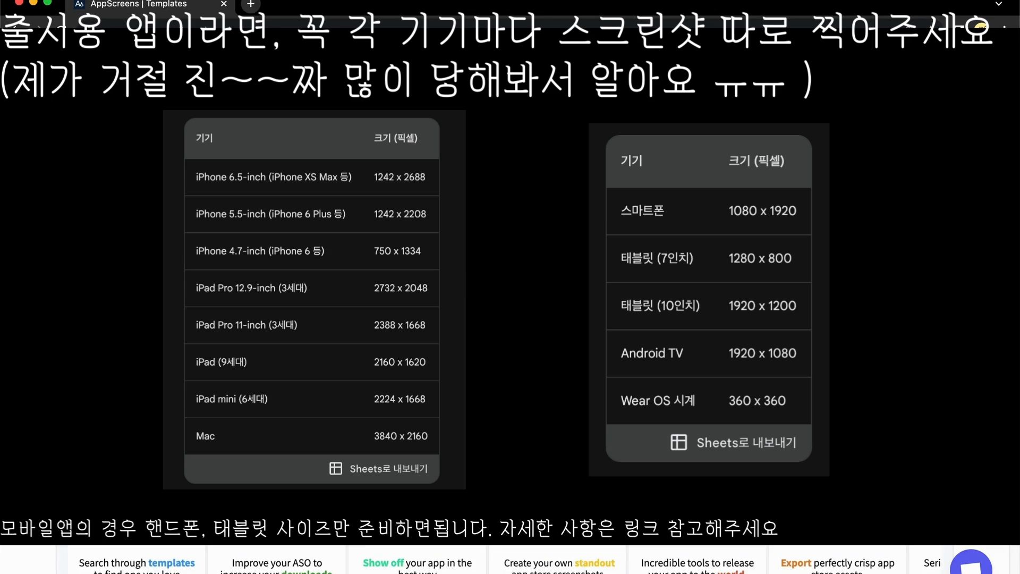
scroll(505, 559, "down", 3)
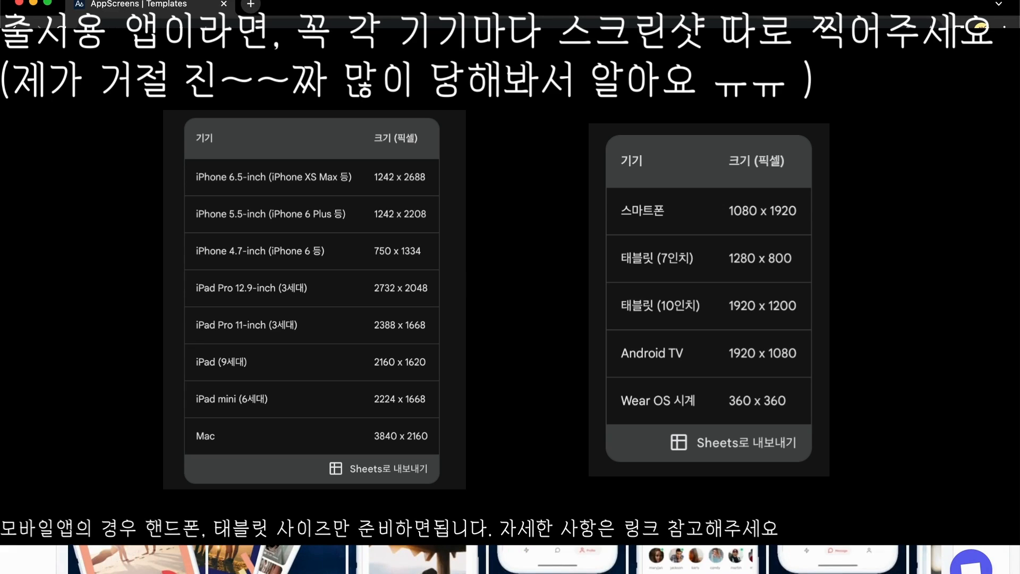
scroll(504, 559, "down", 2)
scroll(504, 559, "down", 3)
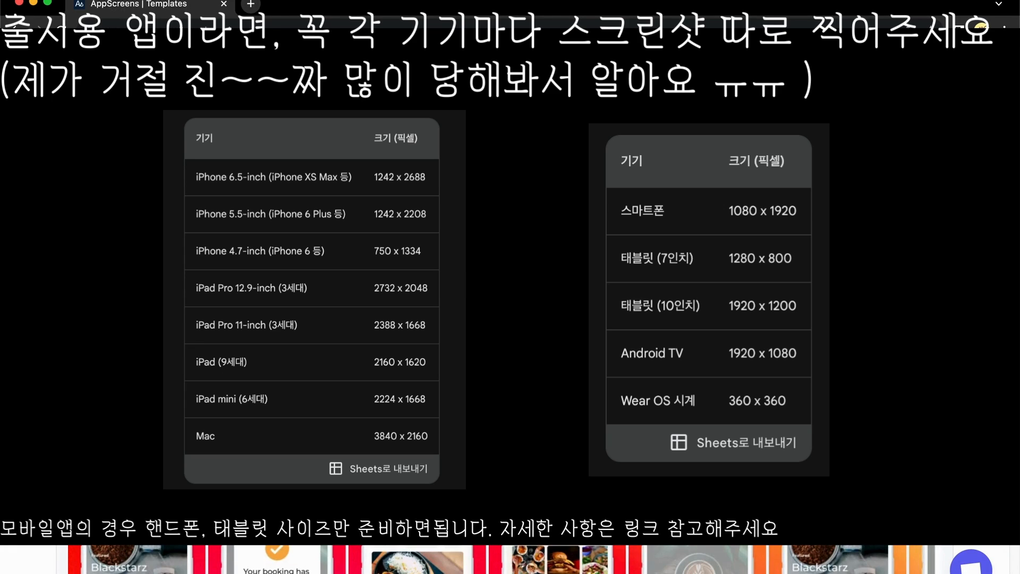
scroll(505, 559, "down", 10)
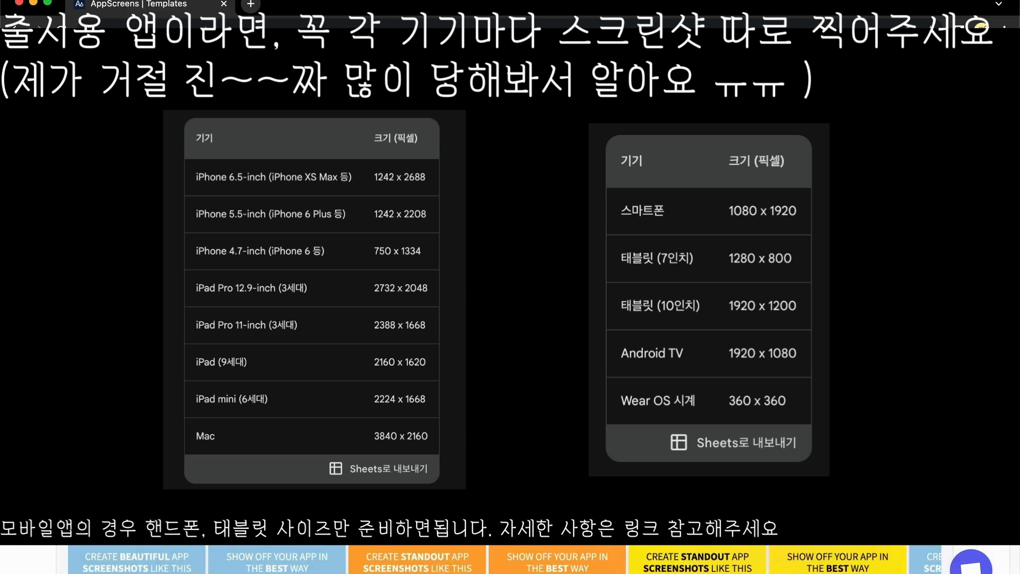
scroll(752, 505, "down", 5)
scroll(753, 504, "up", 10)
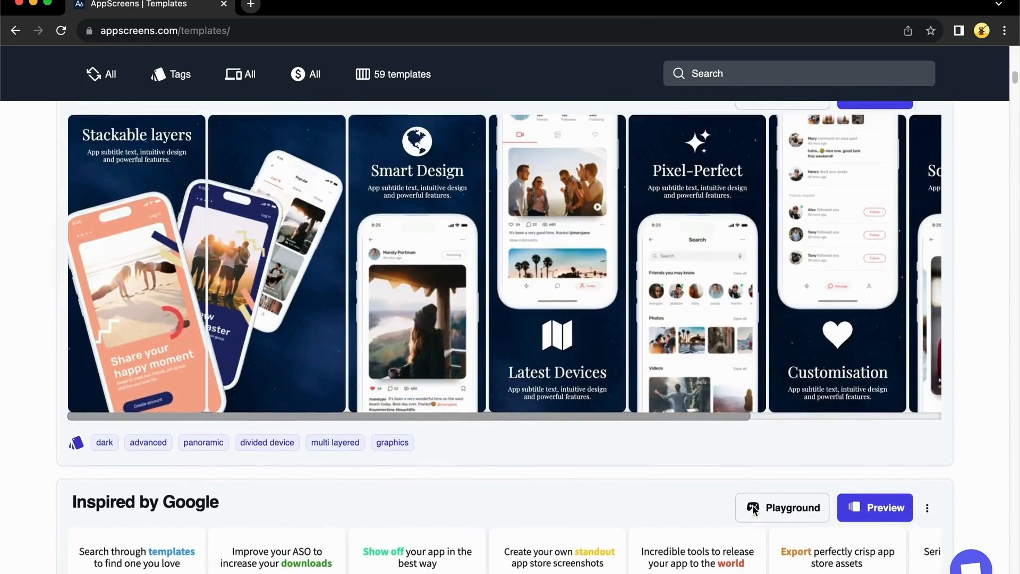
scroll(752, 505, "up", 5)
scroll(770, 504, "down", 3)
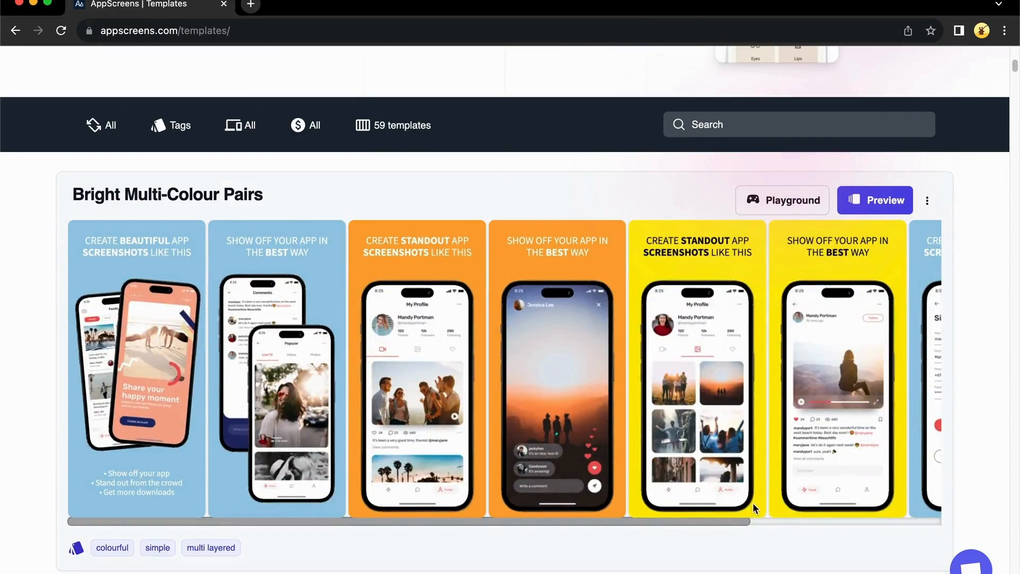
scroll(784, 507, "down", 15)
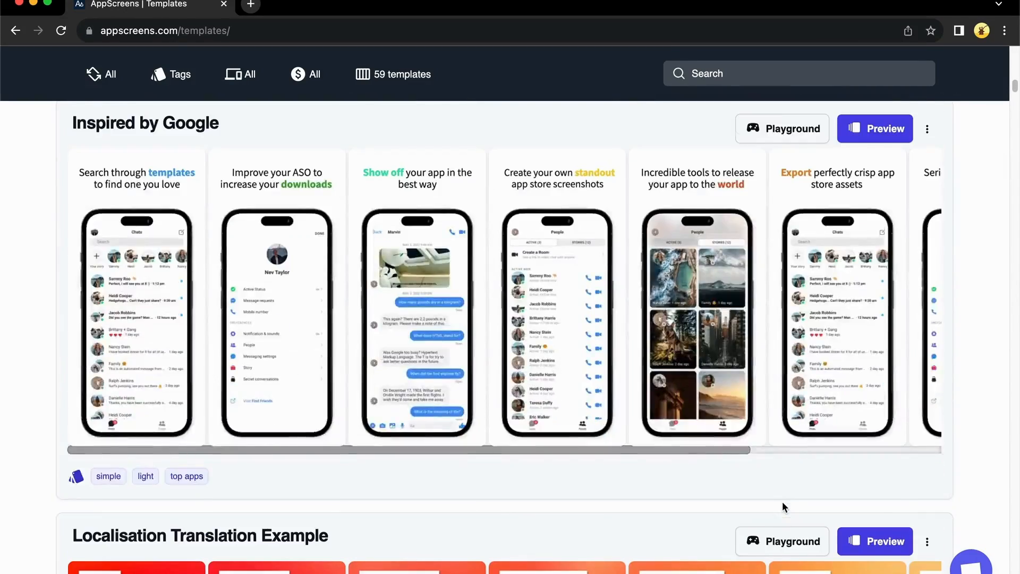
scroll(782, 506, "down", 6)
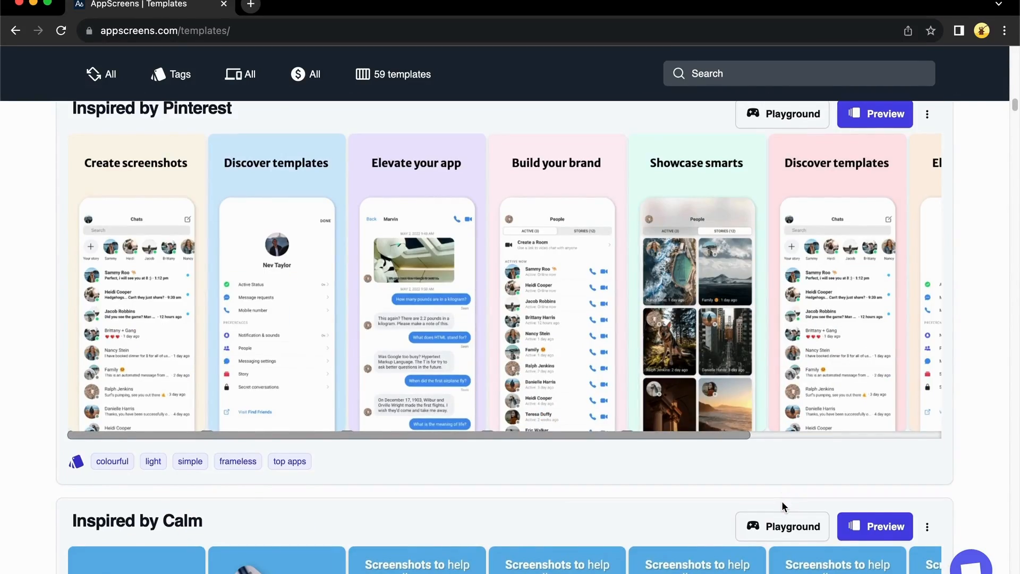
scroll(782, 502, "down", 7)
scroll(782, 502, "up", 4)
scroll(781, 504, "up", 5)
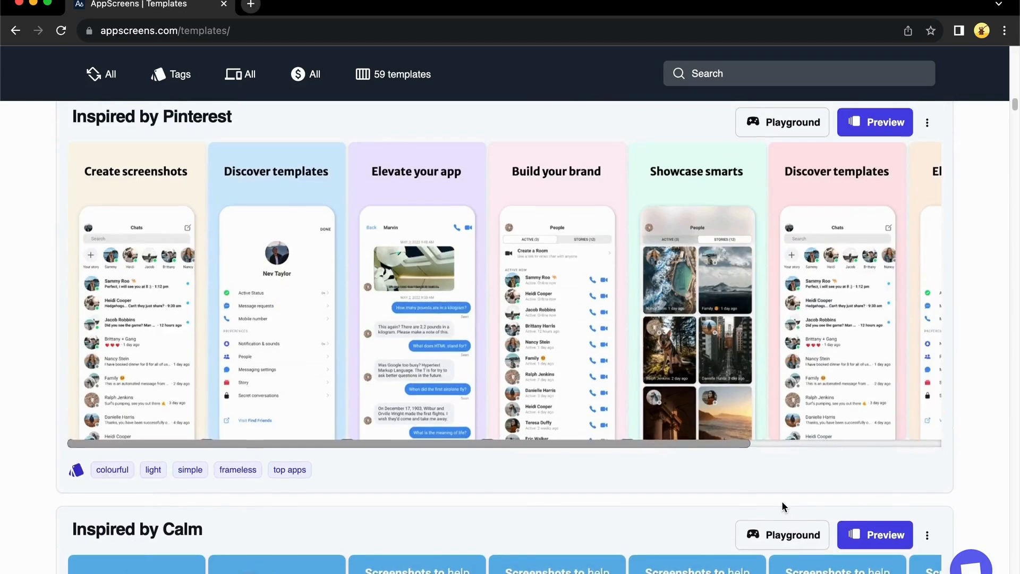
scroll(804, 337, "up", 1)
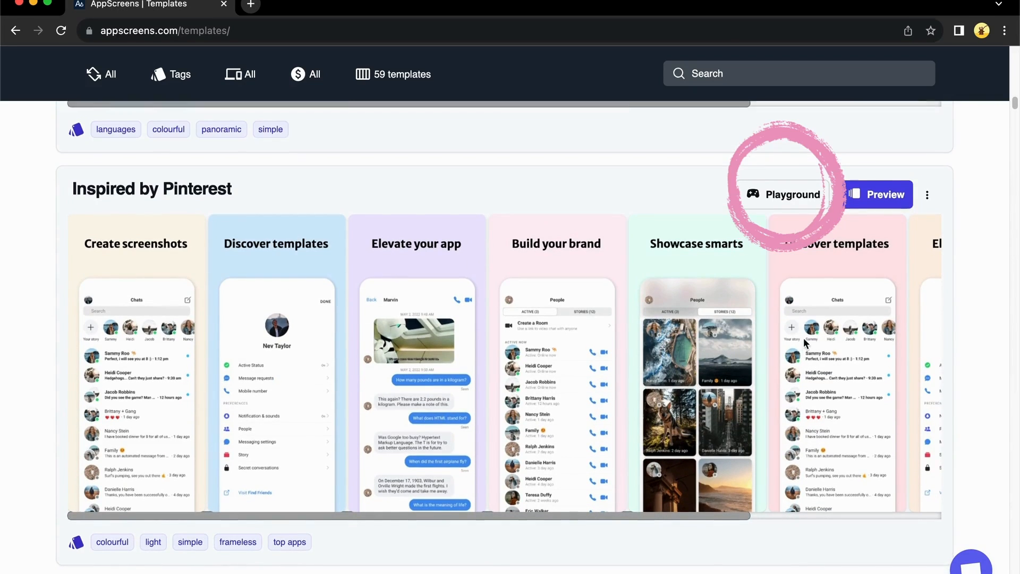
left_click(791, 203)
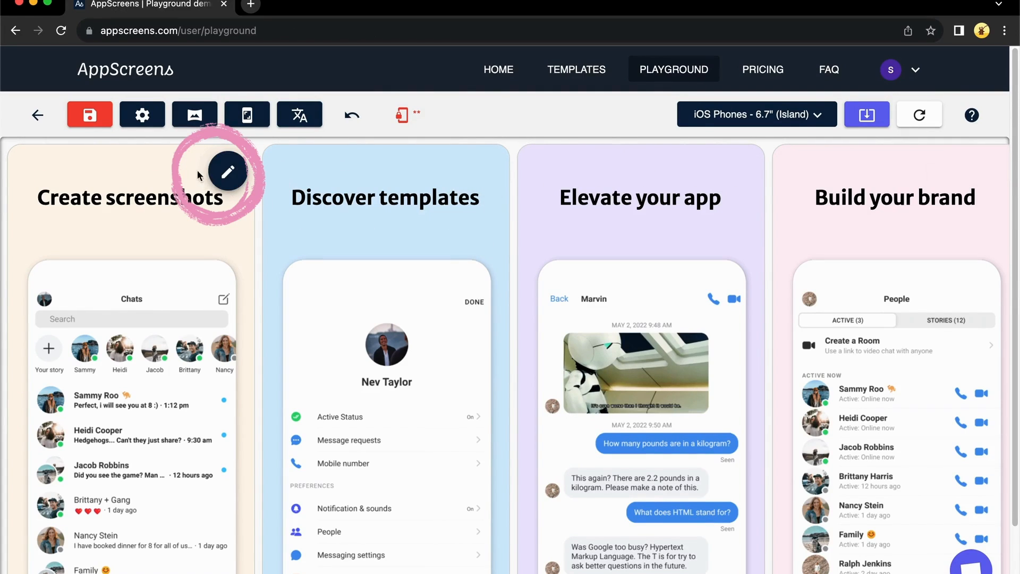
Open the first screen's Device App Screens settings and upload a Simulator screenshot for Screen 1
left_click(227, 171)
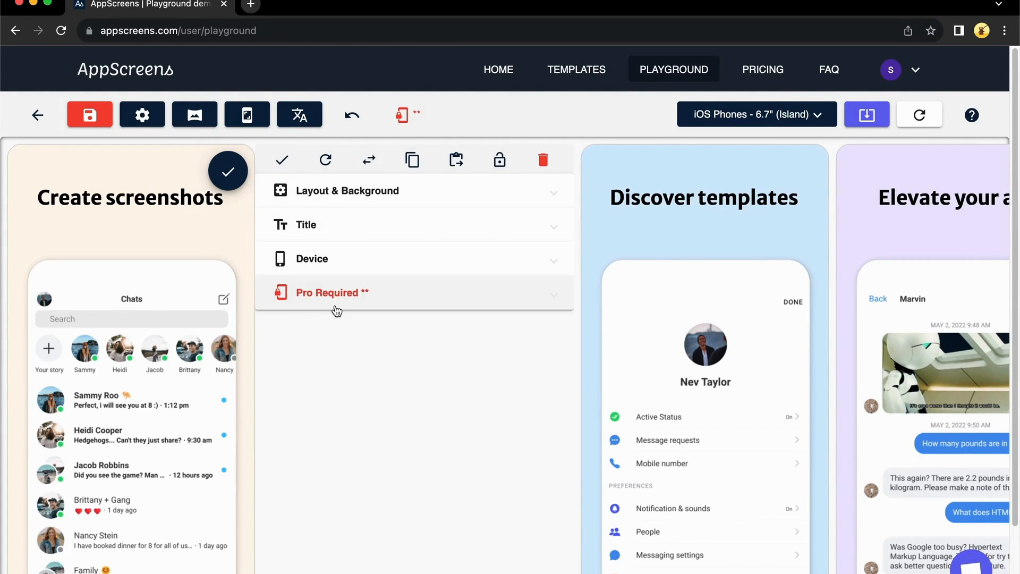
left_click(326, 265)
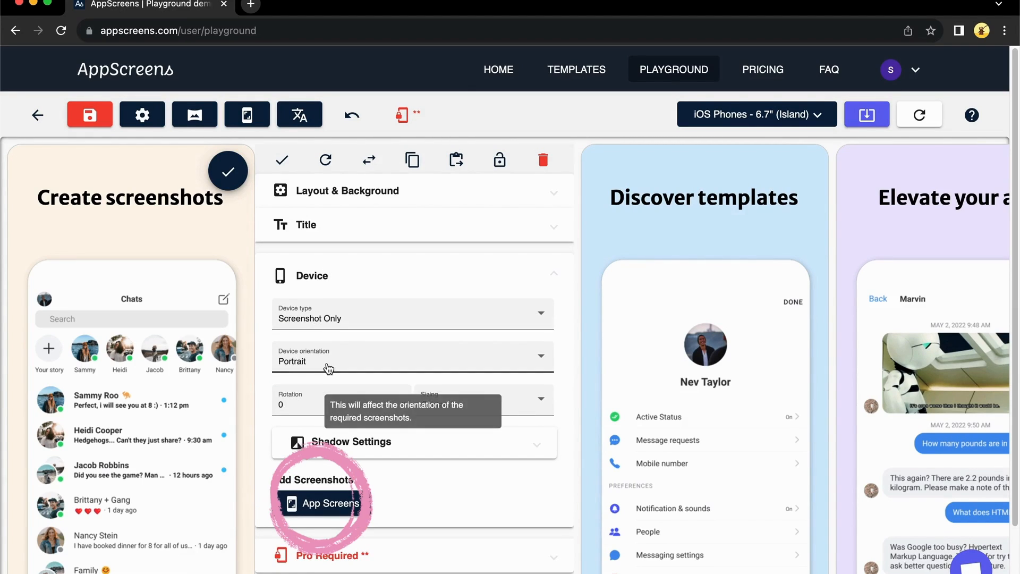
left_click(328, 506)
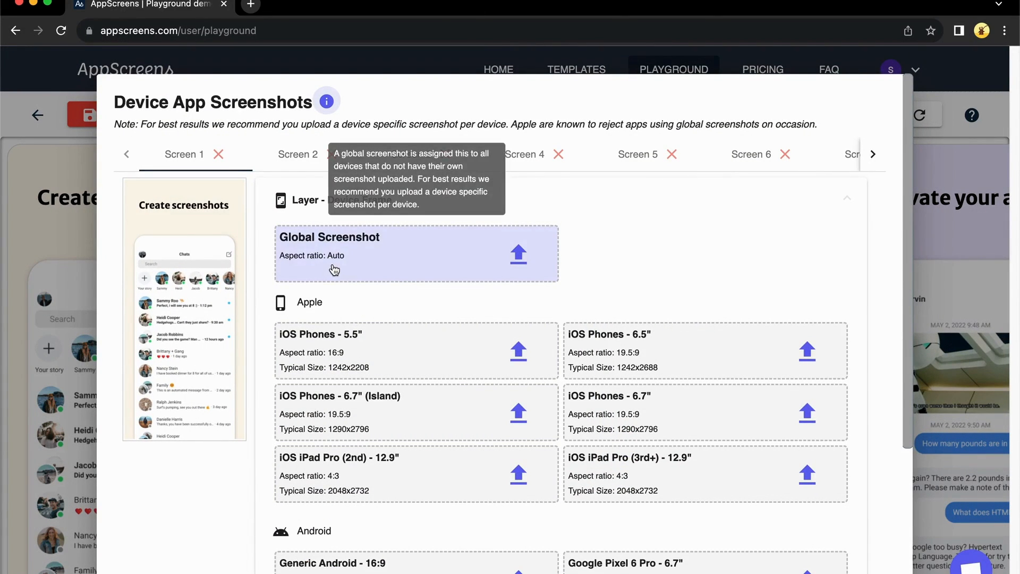
scroll(335, 266, "down", 2)
scroll(574, 360, "down", 4)
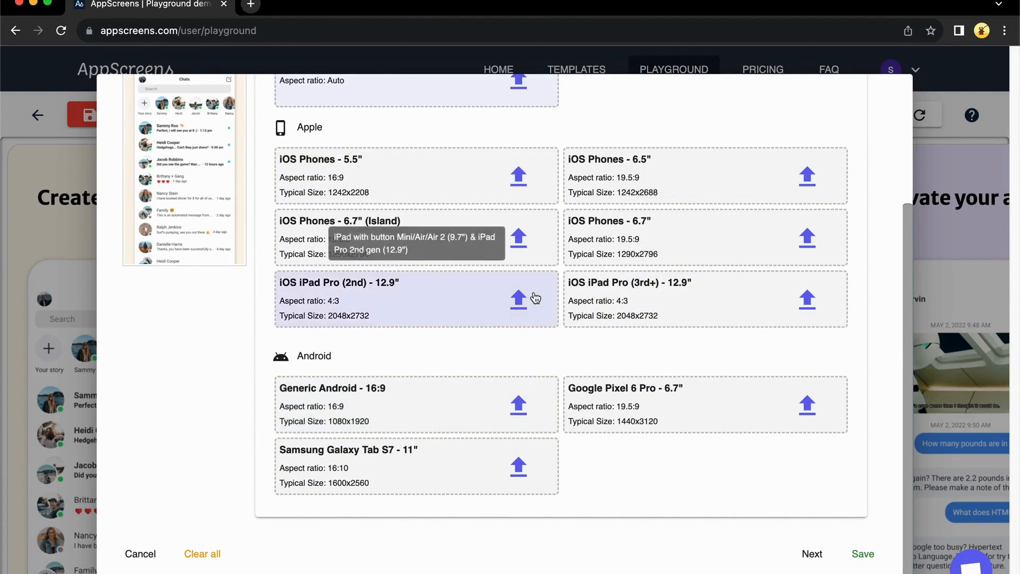
scroll(526, 295, "up", 3)
left_click(518, 190)
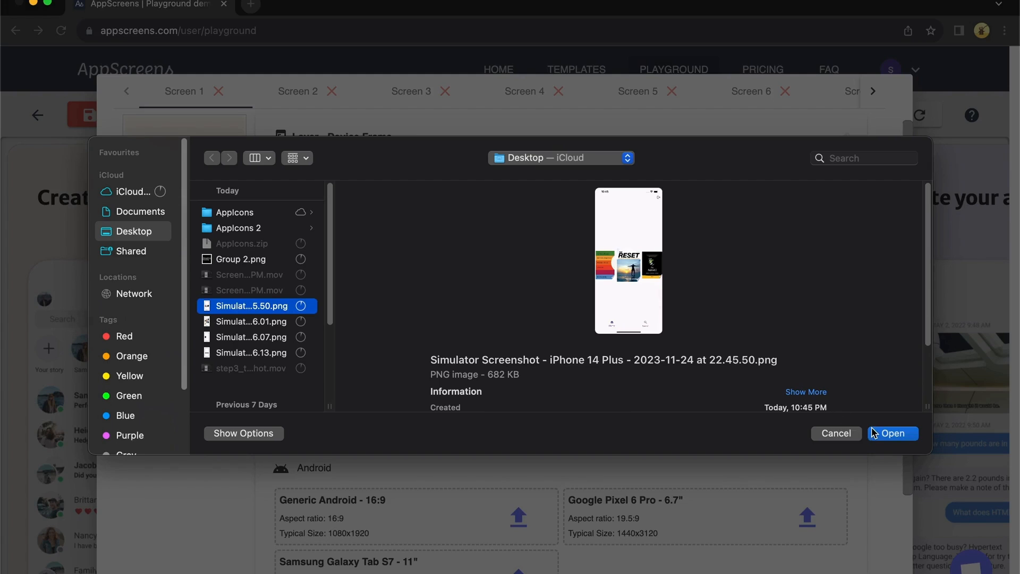
left_click(894, 434)
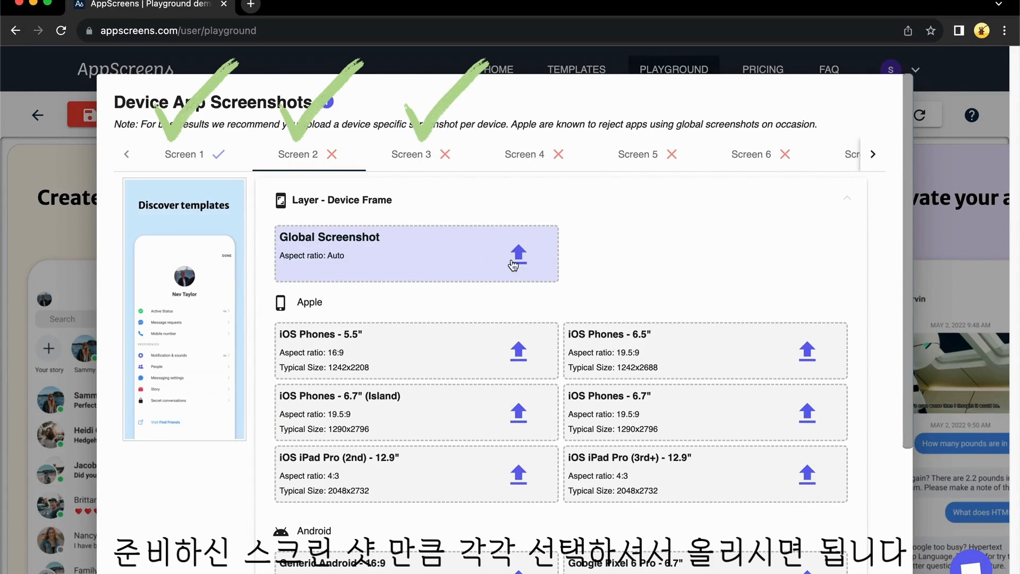
Upload Simulator screenshots as the global screenshot for Screens 2 and 3
left_click(513, 265)
left_click(254, 322)
left_click(890, 434)
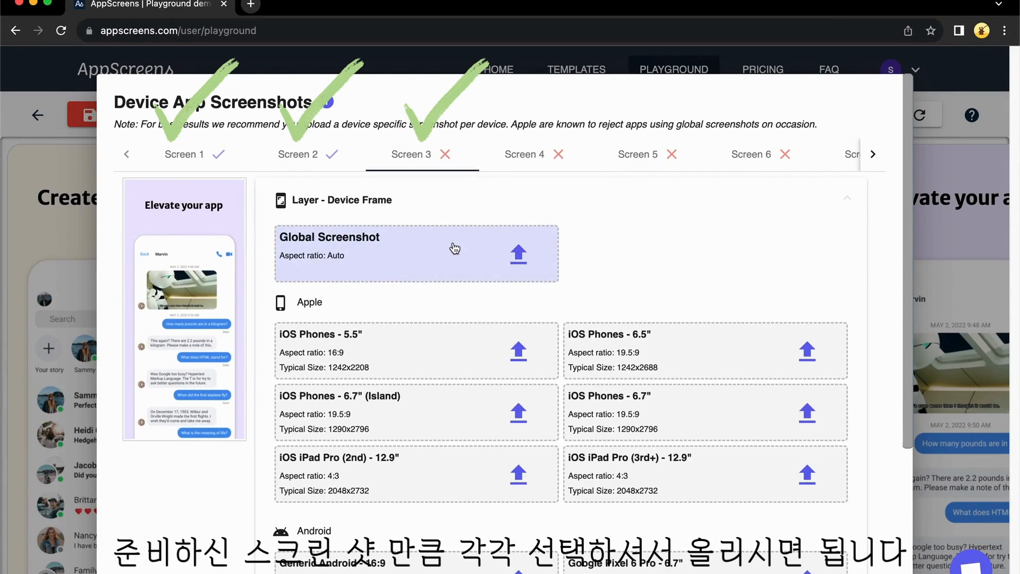
left_click(534, 259)
left_click(250, 336)
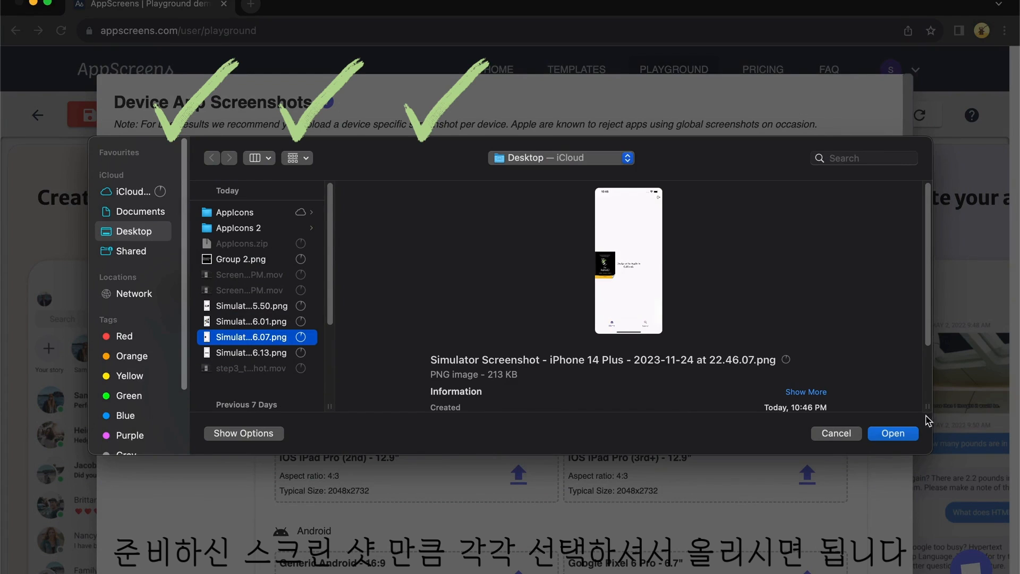
left_click(254, 352)
left_click(884, 435)
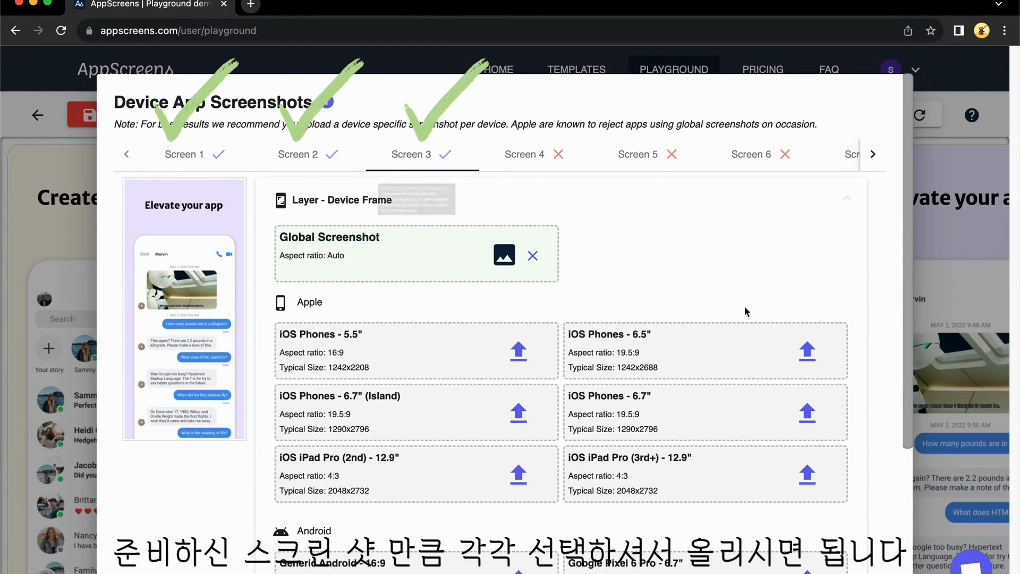
scroll(690, 299, "down", 3)
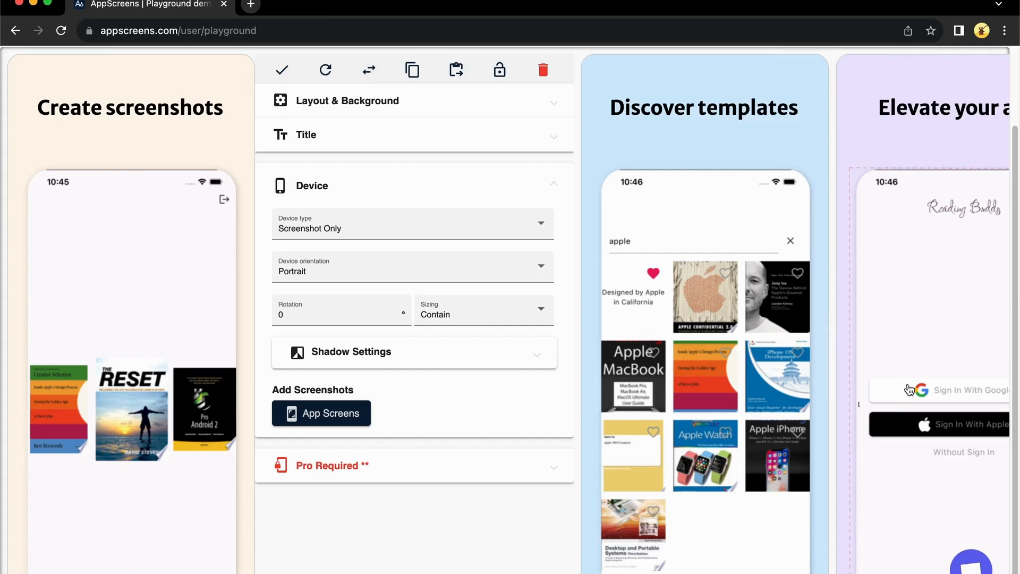
Retitle the first screen 'create your own bookshelf !', breaking the line after the first letter
scroll(909, 391, "up", 3)
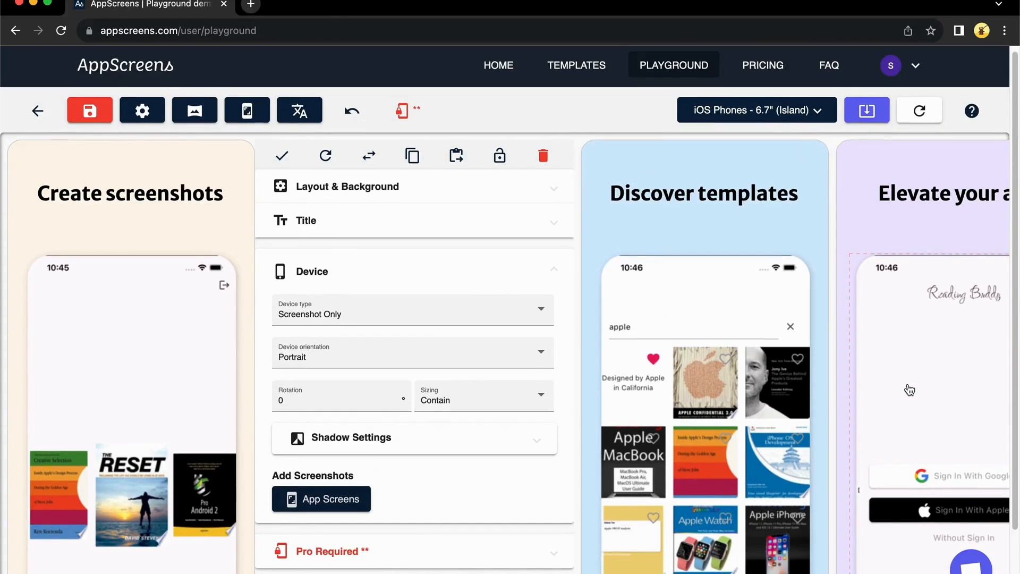
left_click(171, 201)
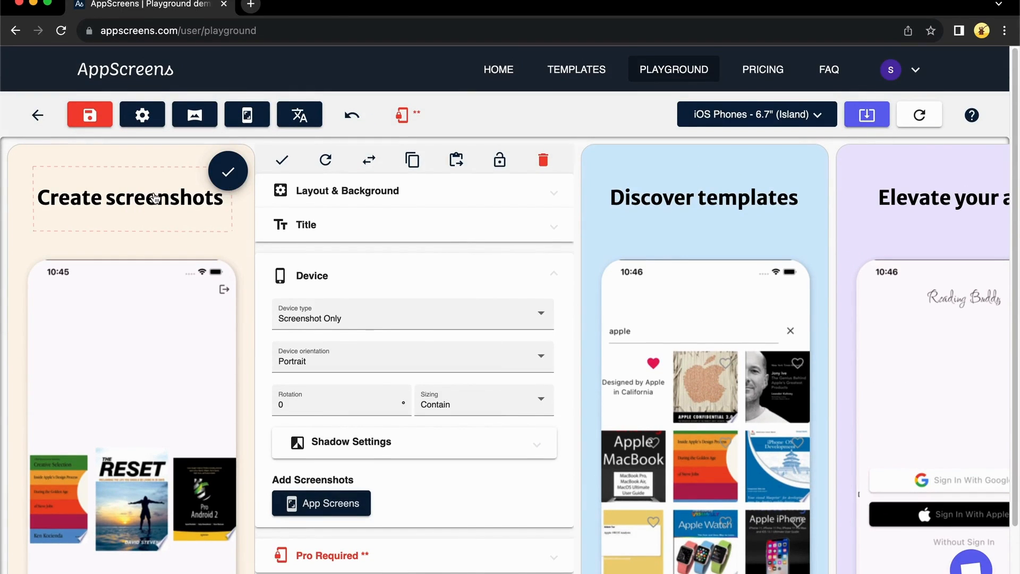
left_click(152, 201)
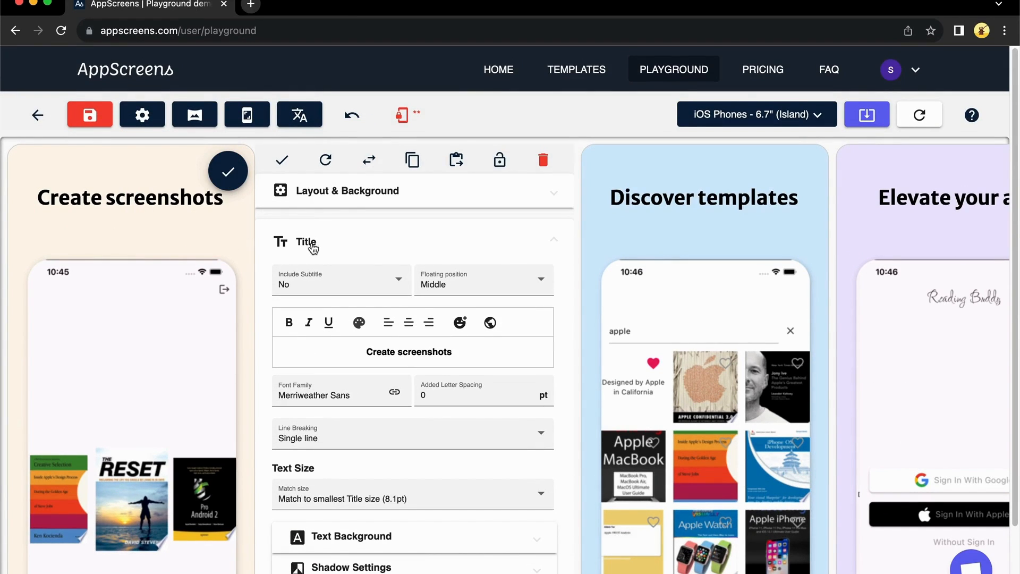
triple_click(418, 352)
type("create your own boo")
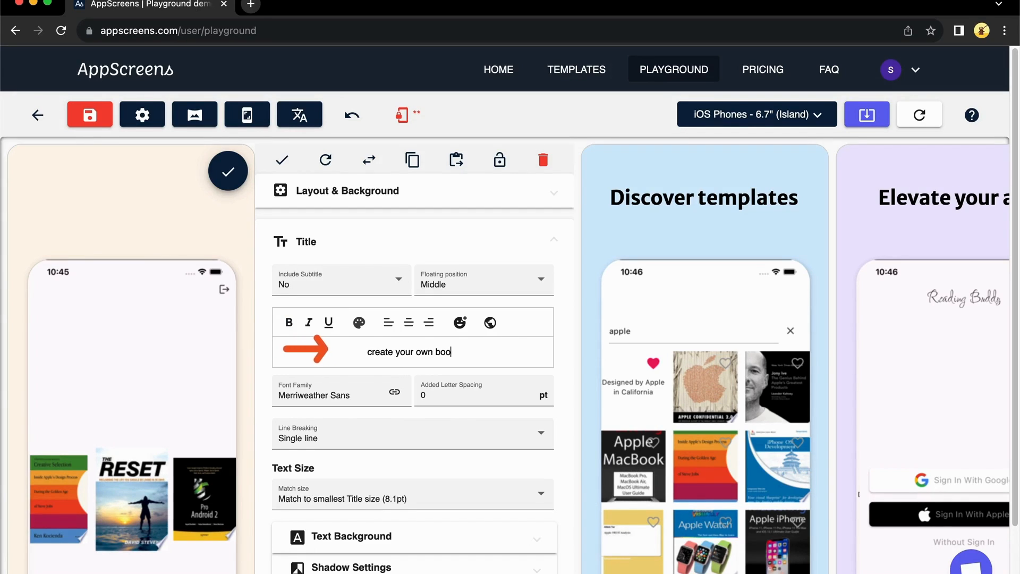
type("kshelf !")
left_click(362, 361)
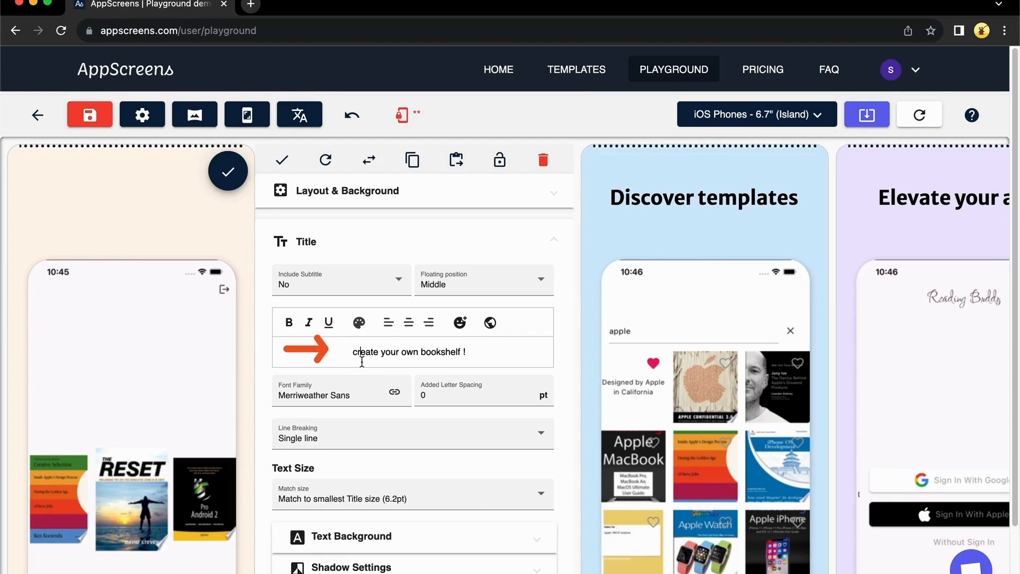
key("Return")
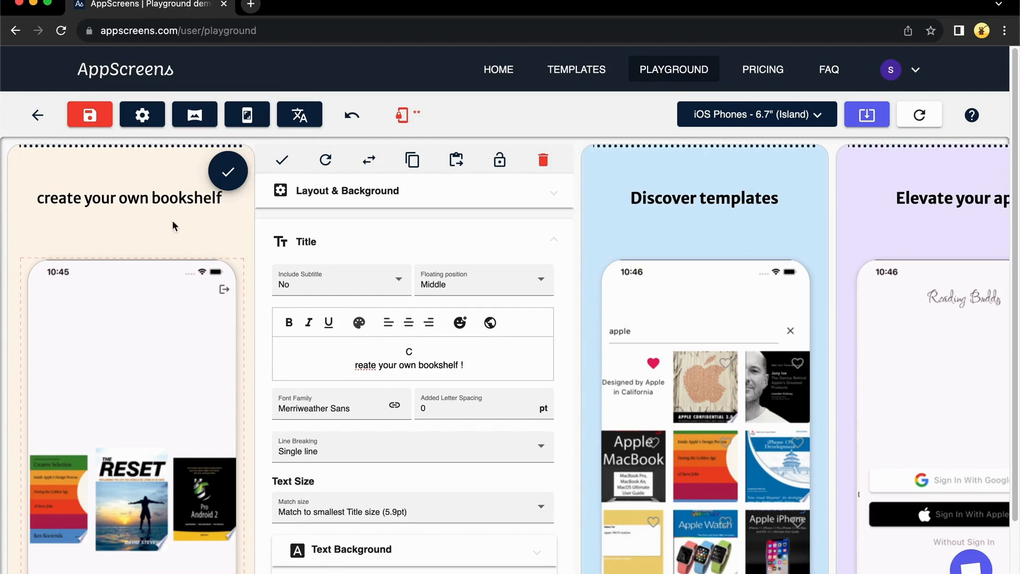
left_click(228, 171)
Retitle the second screen 'Check any books at any time'
left_click(799, 170)
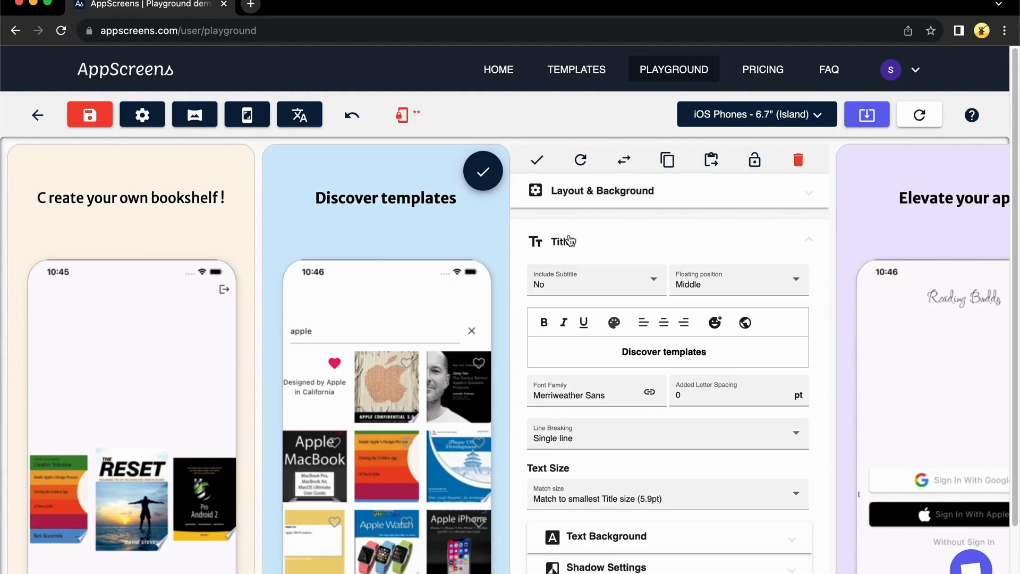
triple_click(654, 356)
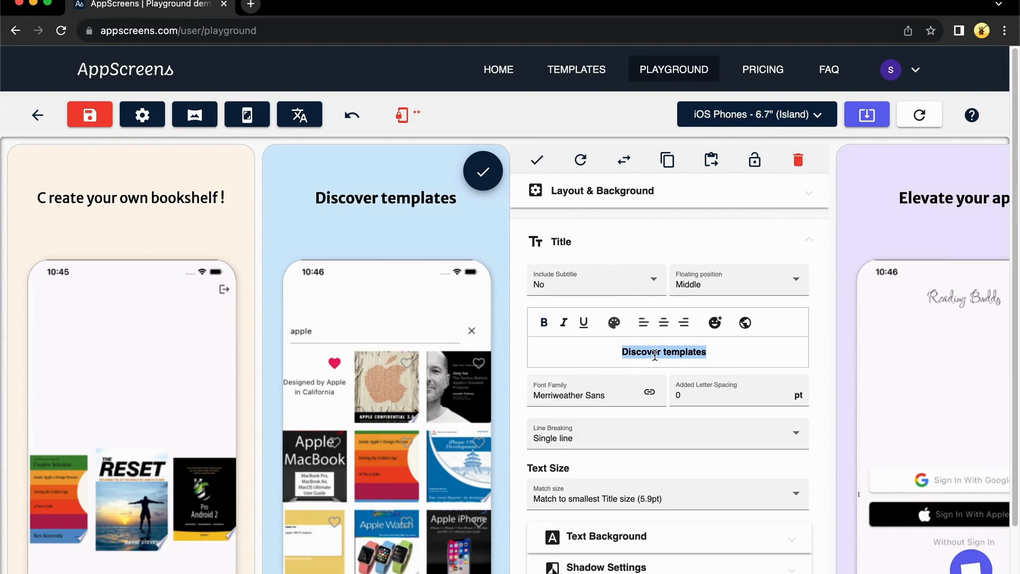
type("Check any books at any time")
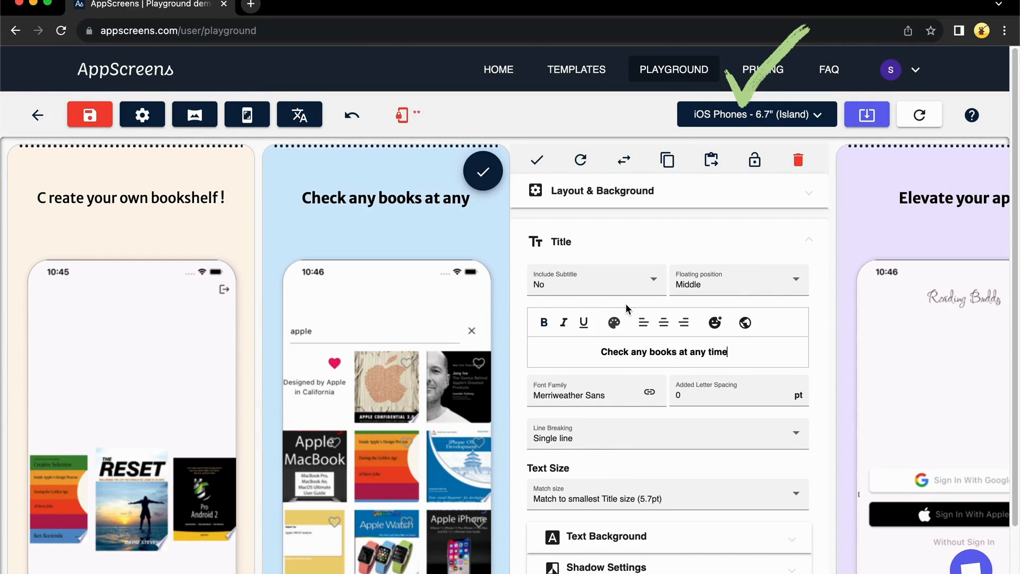
left_click(483, 171)
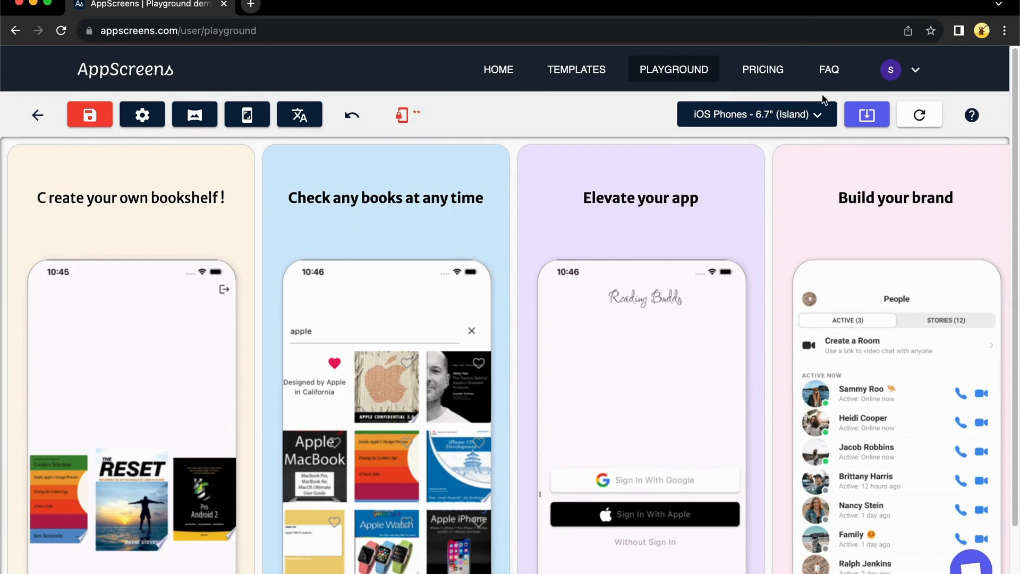
Preview the screens at iOS iPad Pro (2nd) 12.9", then switch to Generic Android 16:9
left_click(764, 118)
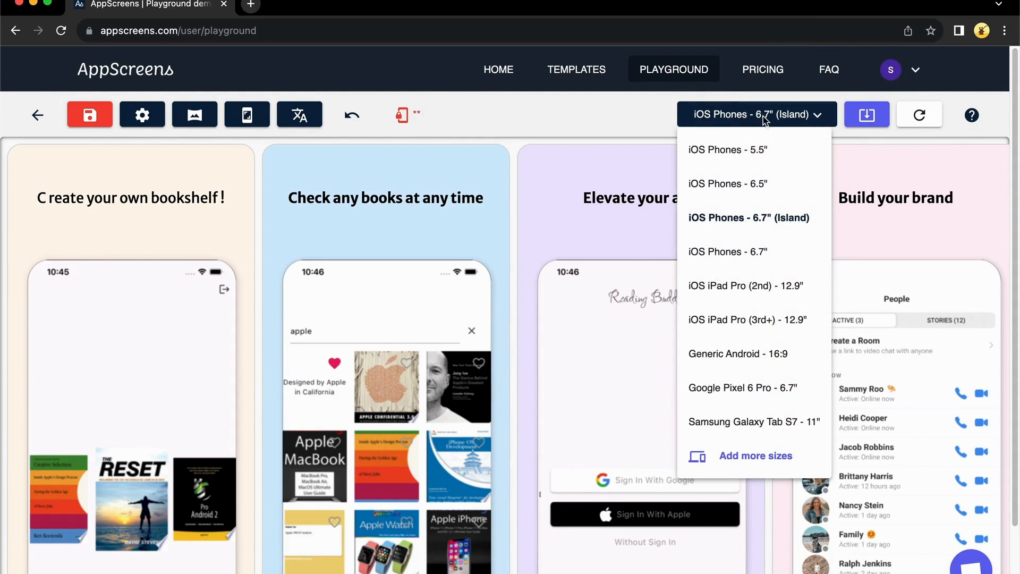
left_click(743, 290)
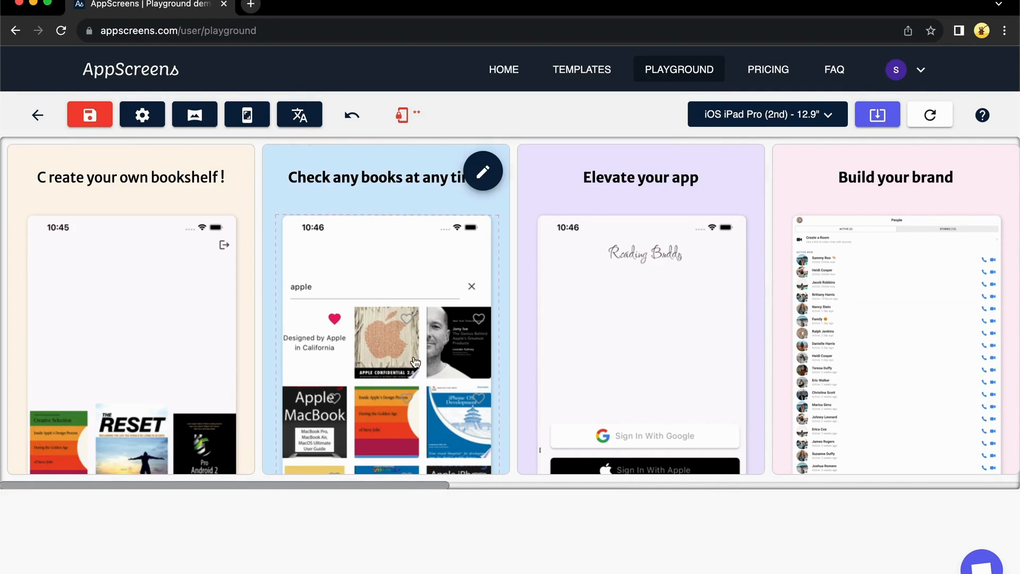
left_click(786, 115)
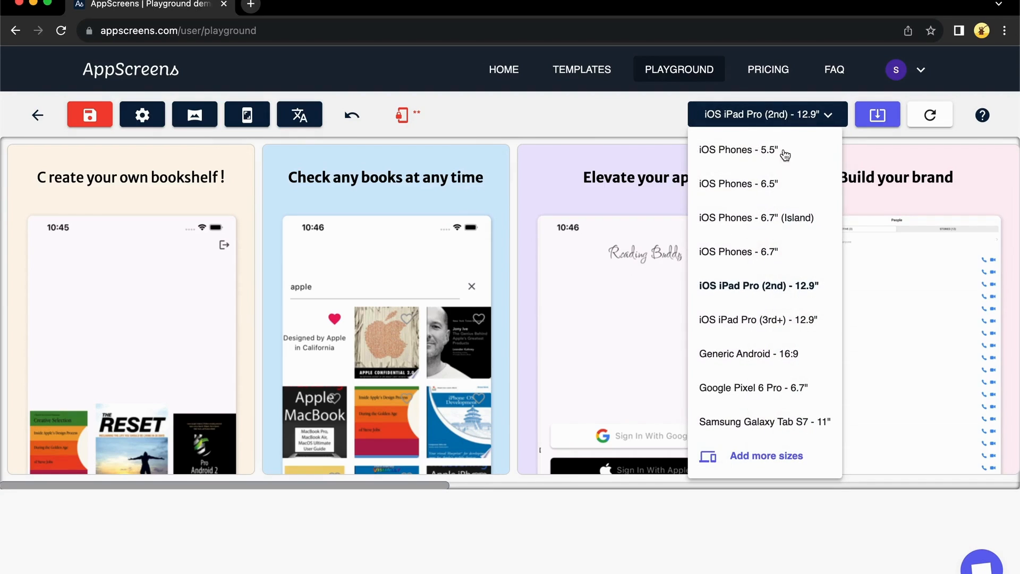
left_click(749, 355)
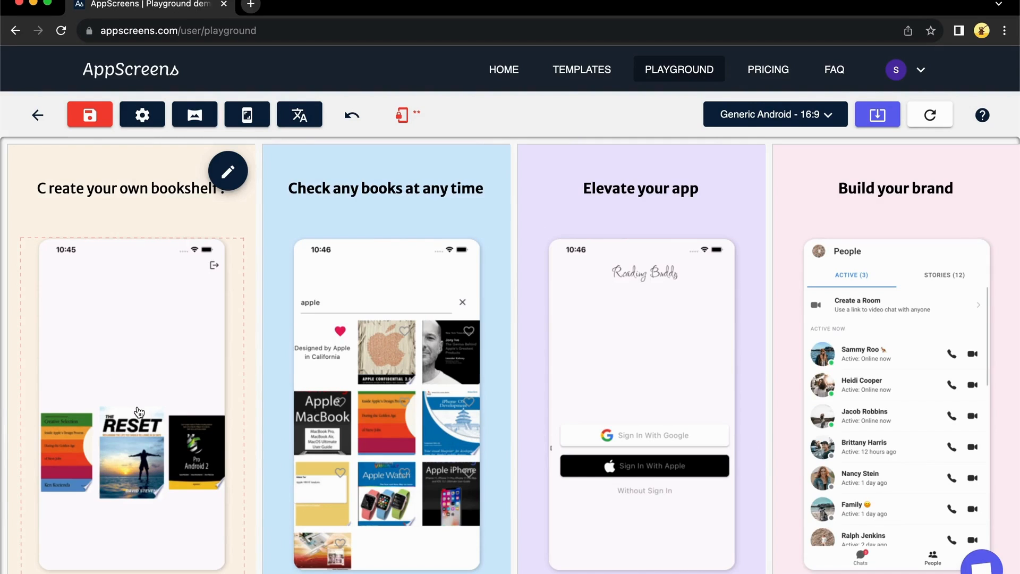
Export the project as PNG with iOS Phones 6.7" (Island) still included and download it
left_click(877, 117)
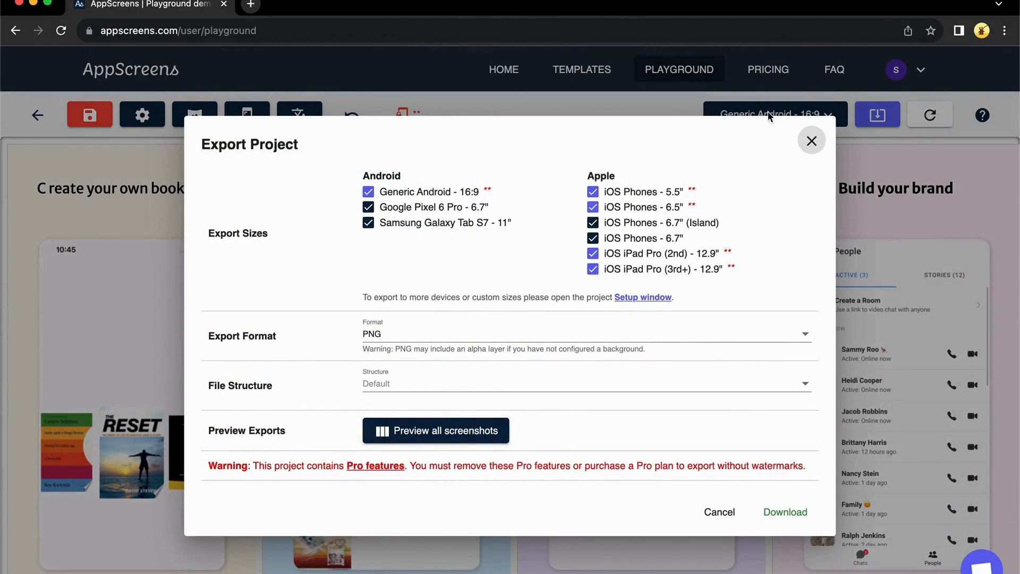
left_click(593, 225)
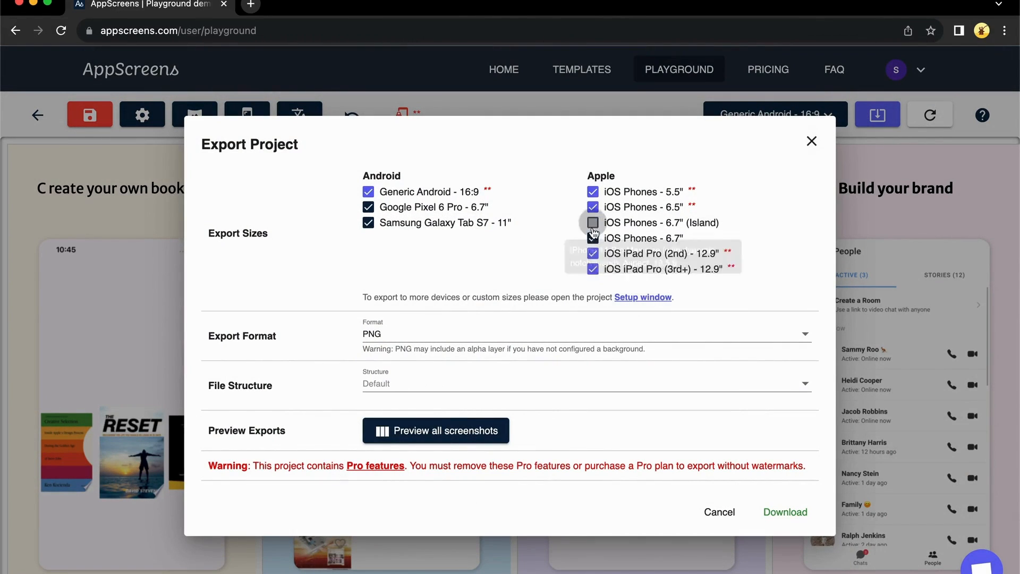
left_click(592, 223)
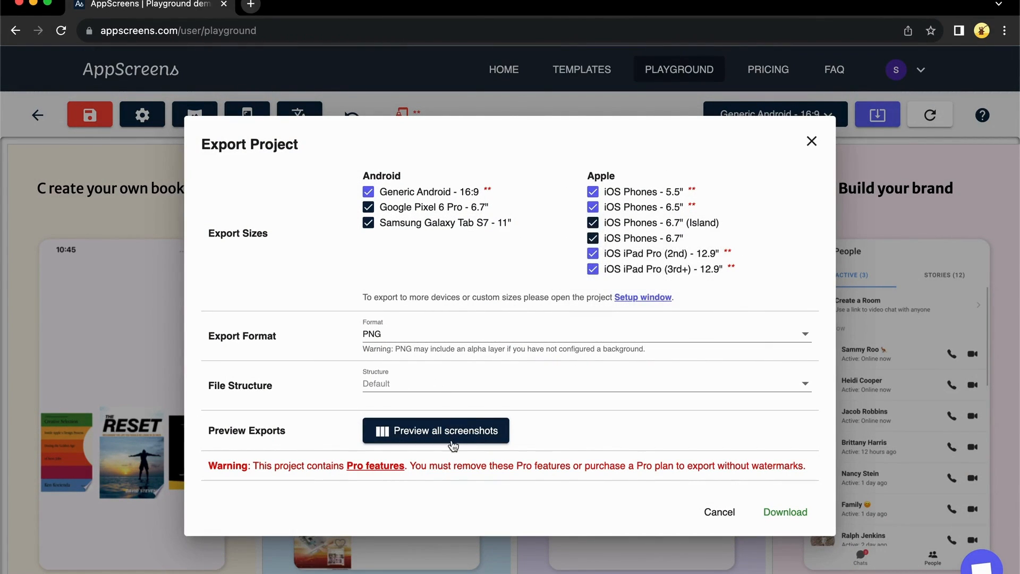
left_click(788, 514)
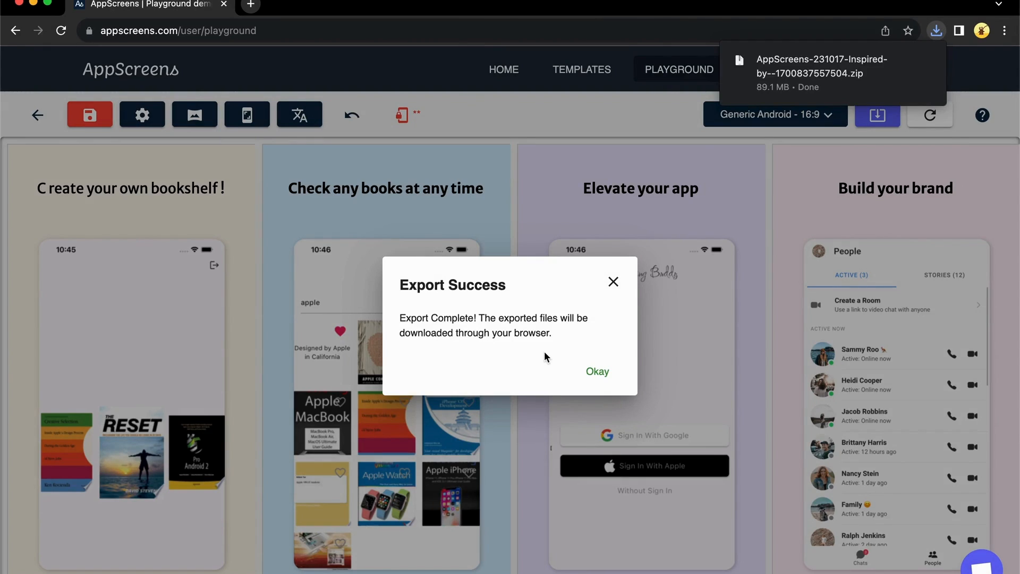
Open Chrome's downloads and show the 89.1 MB zip in Finder
left_click(597, 371)
left_click(936, 30)
right_click(840, 95)
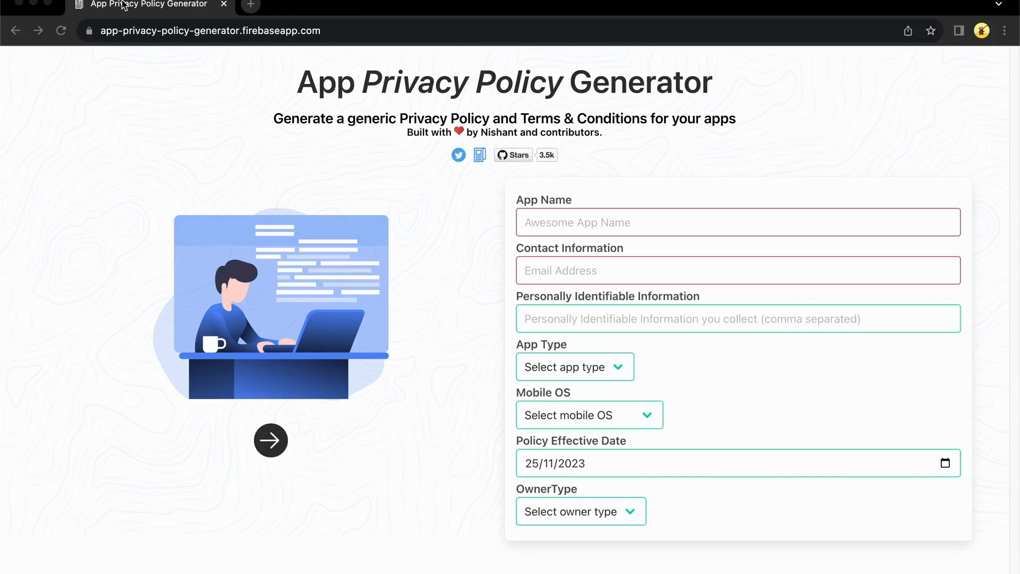
left_click(259, 33)
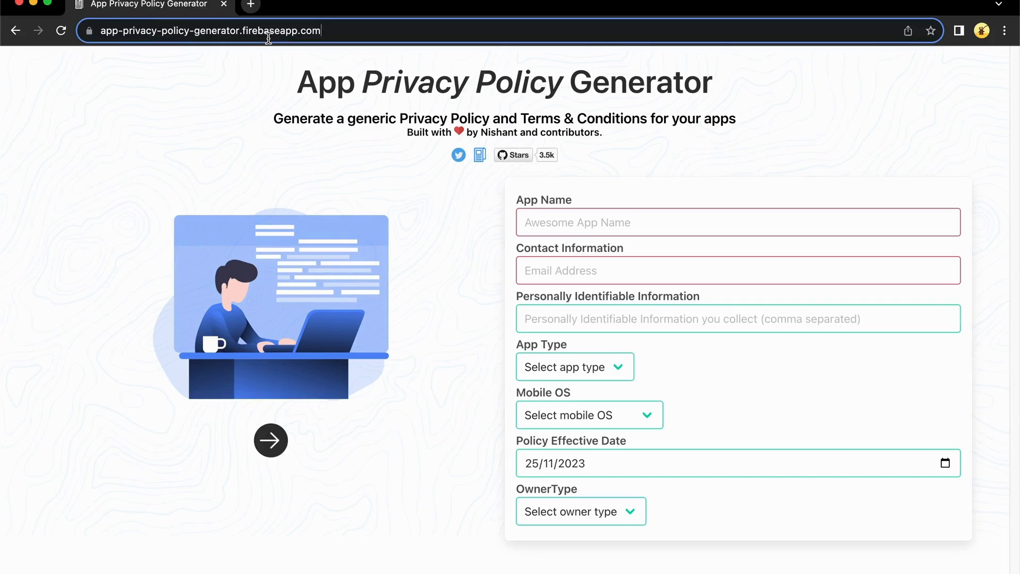
Enter the app name 'deadingbuddy youyu', the contact e-mail, and 'uid' as personal information
left_click(580, 226)
type("deadingbuddy youyu")
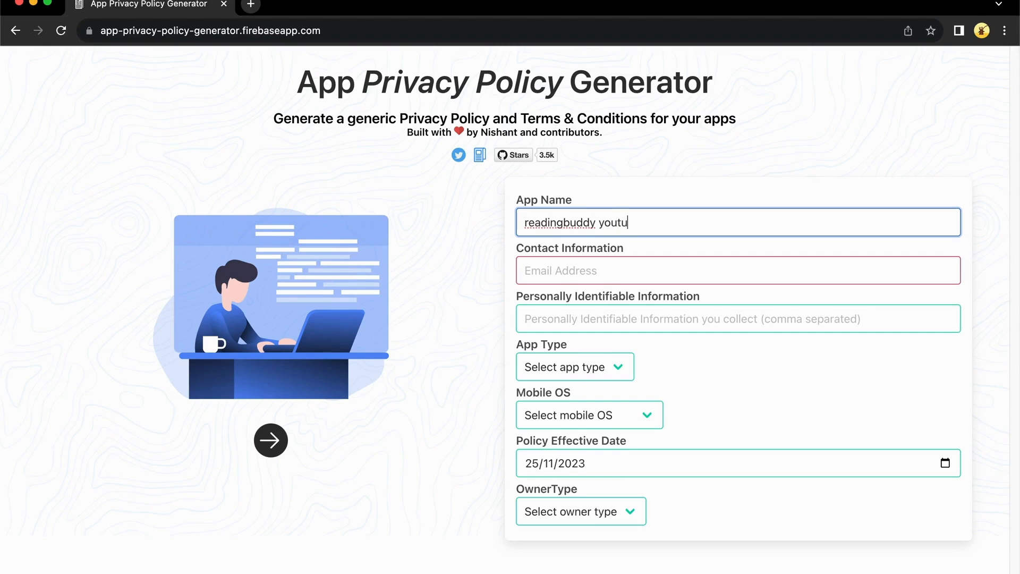
left_click(584, 264)
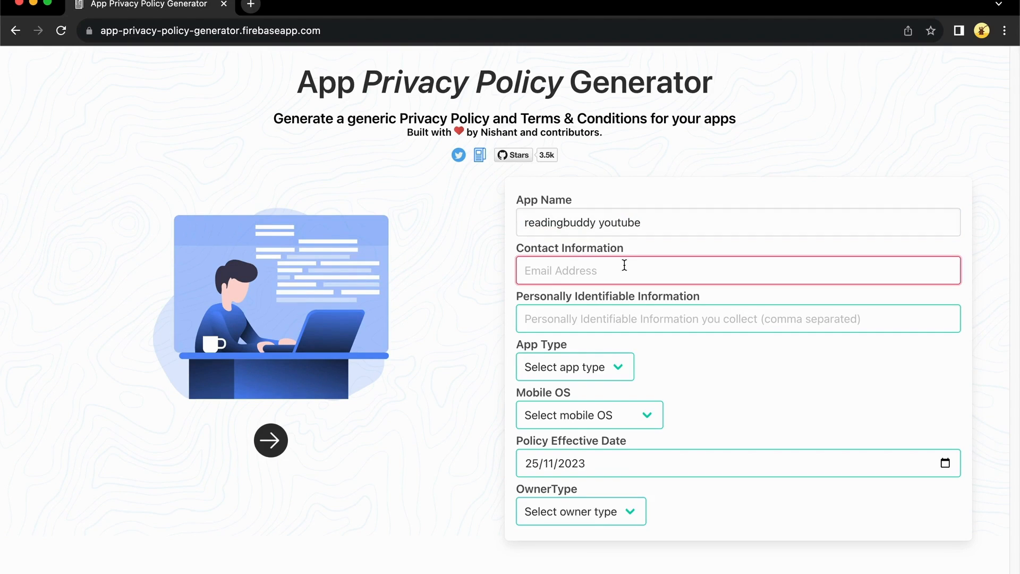
key("Tab")
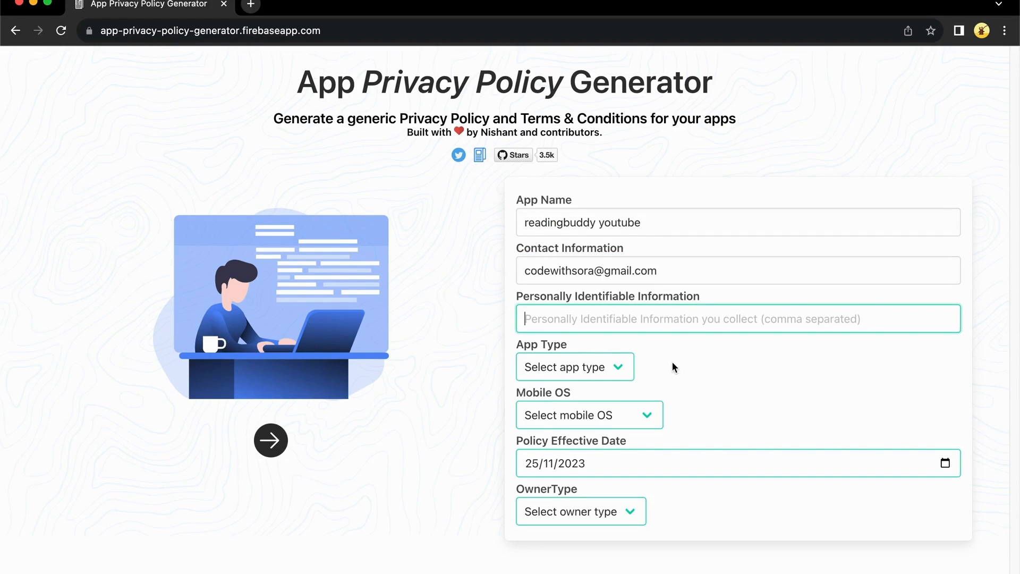
type("uid")
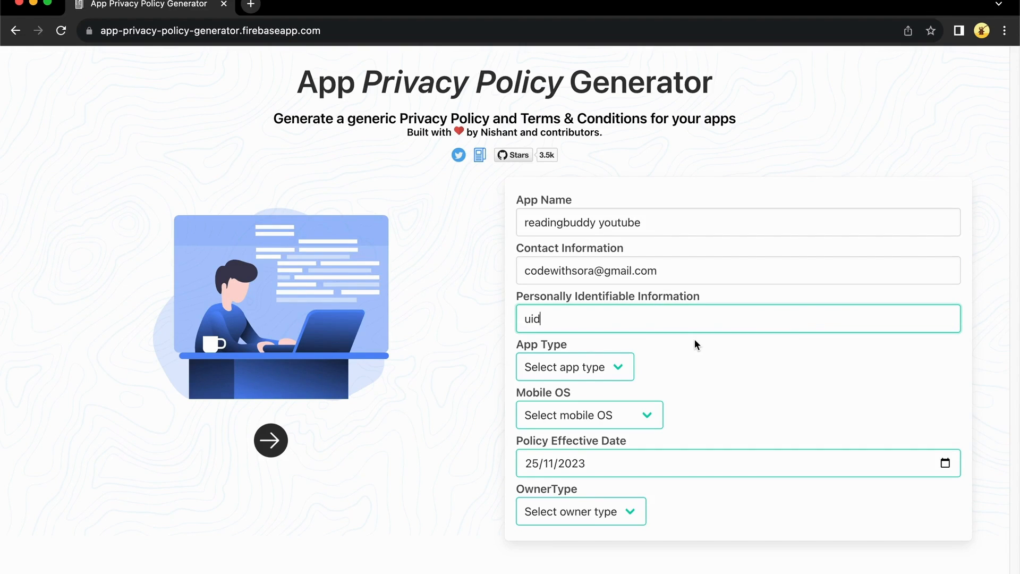
Set app type Free, mobile OS Android & iOS, owner Individual, and enter the developer name
left_click(562, 367)
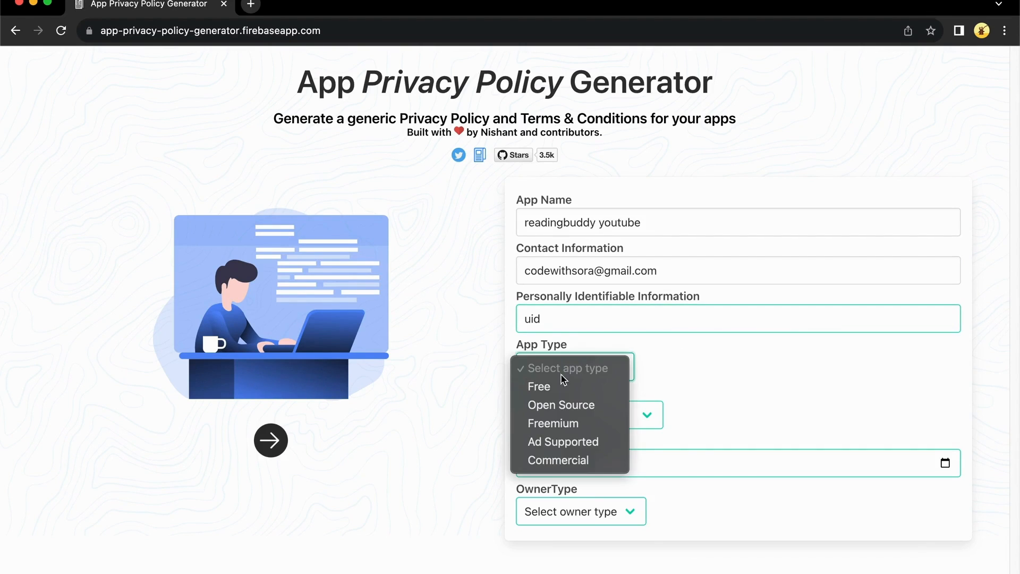
left_click(563, 390)
left_click(573, 419)
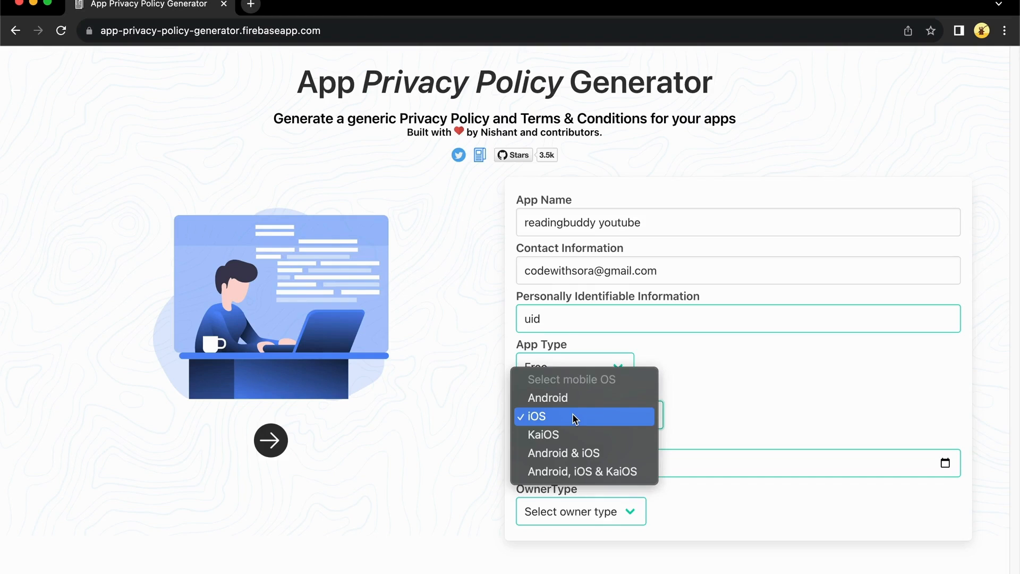
left_click(573, 455)
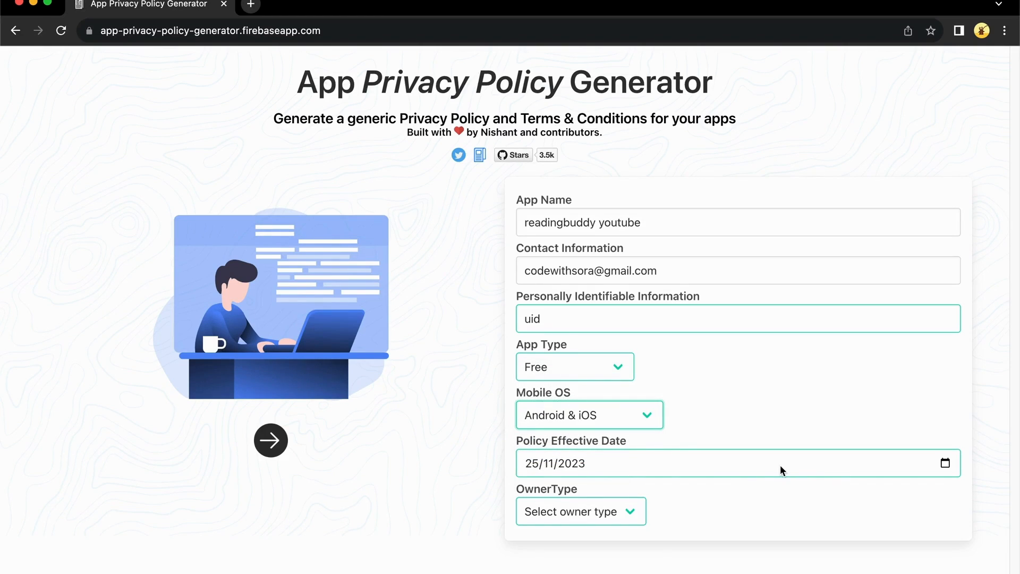
left_click(591, 510)
left_click(575, 533)
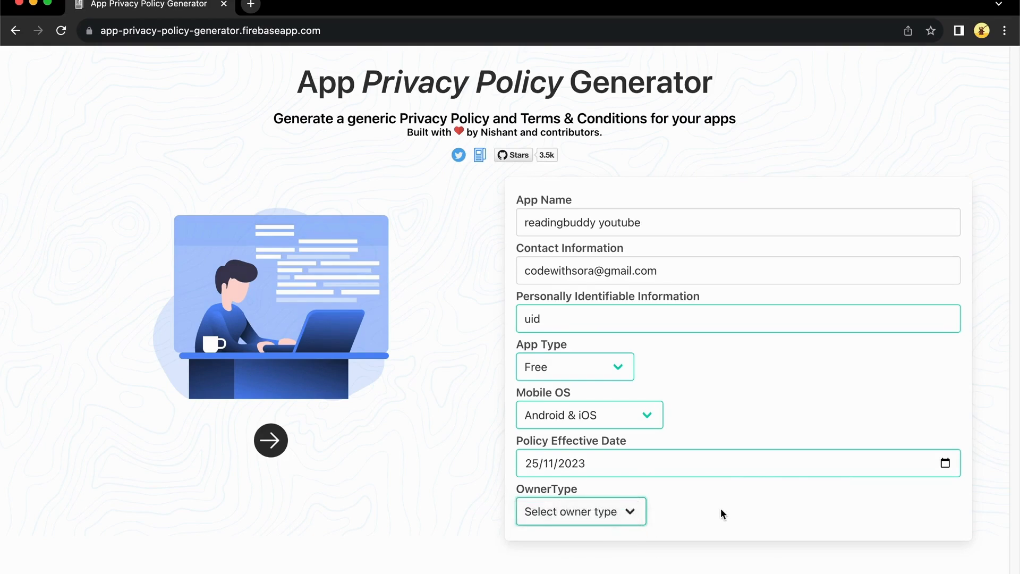
left_click(585, 511)
type("f")
key("BackSpace")
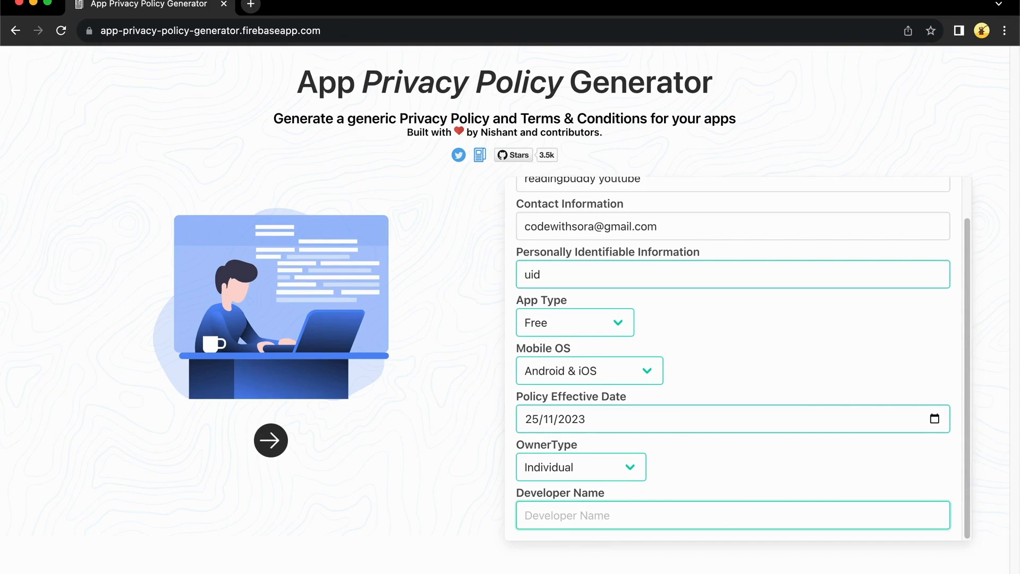
type("sora")
left_click(976, 369)
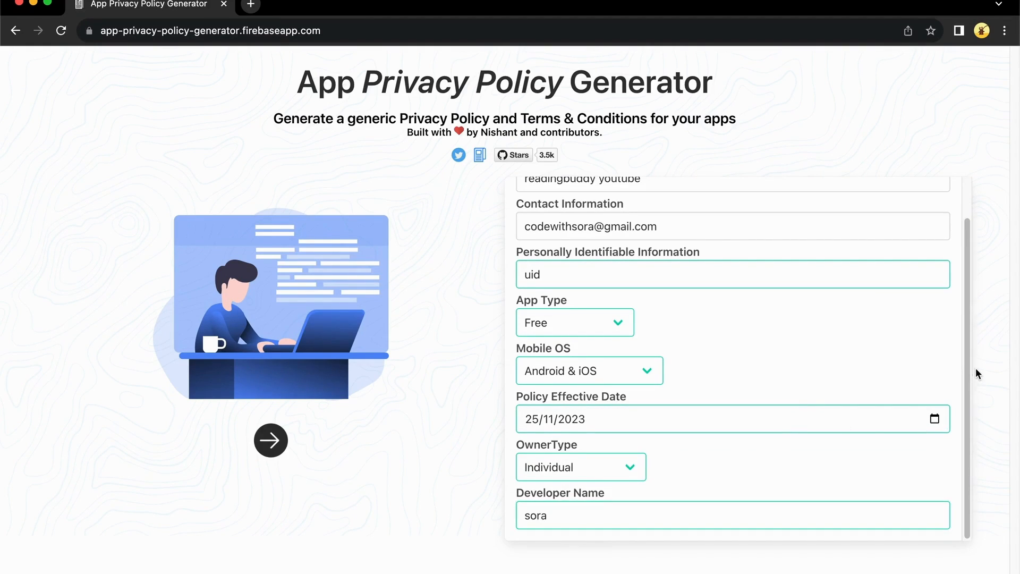
Include Google Analytics for Firebase and Firebase Crashlytics, then deploy the privacy policy to Flycricket
left_click(264, 439)
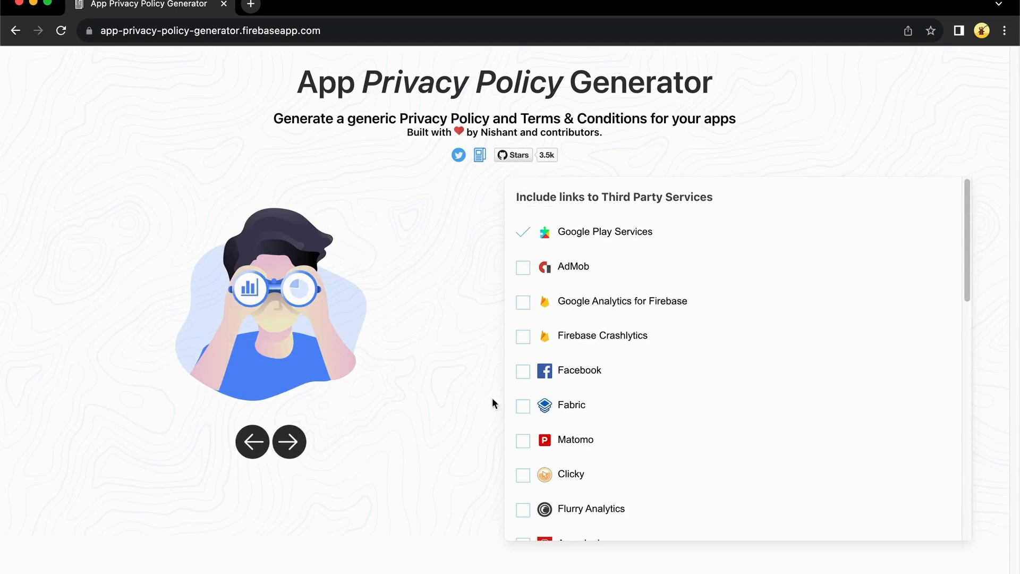
left_click(527, 303)
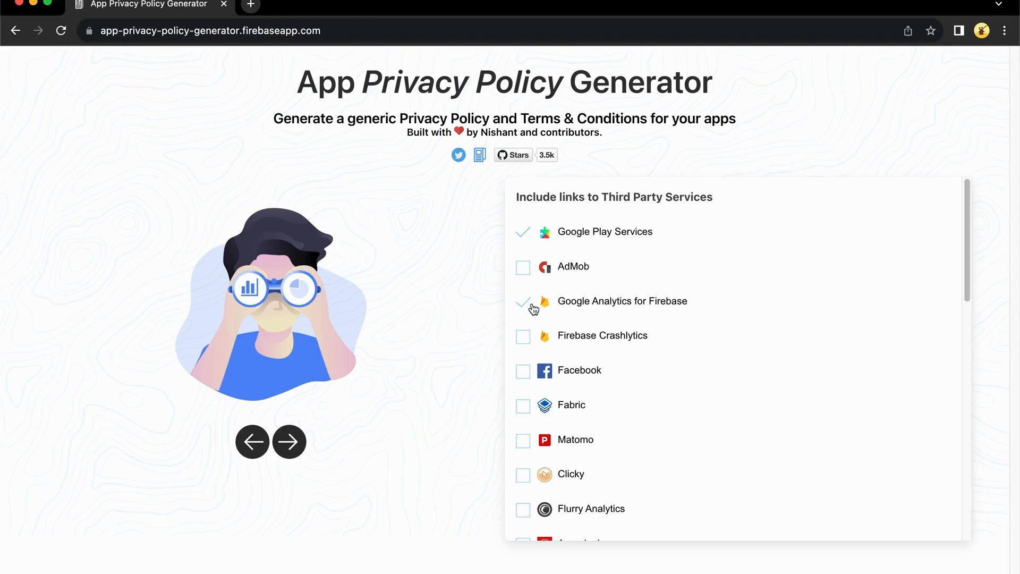
left_click(525, 339)
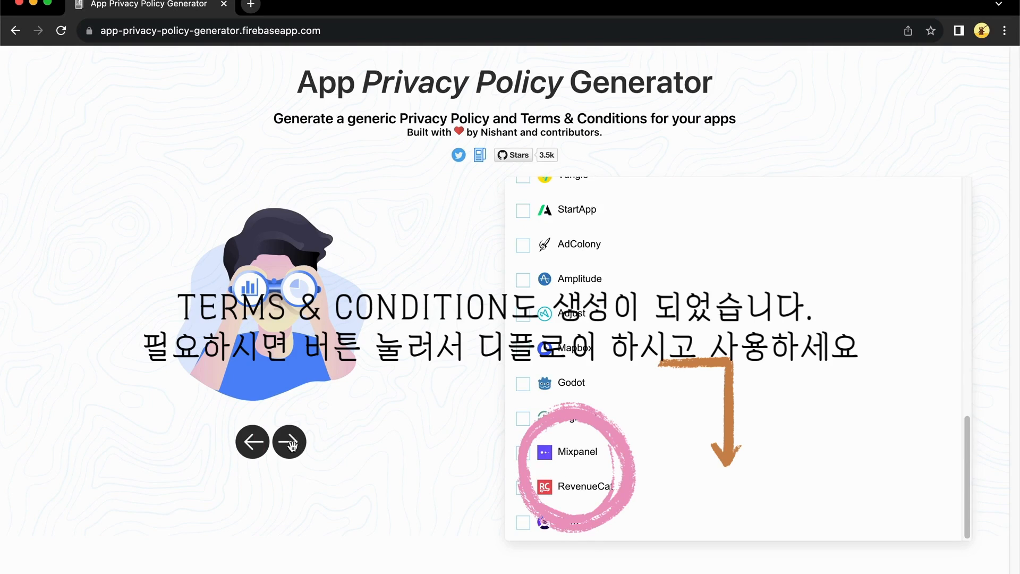
left_click(290, 443)
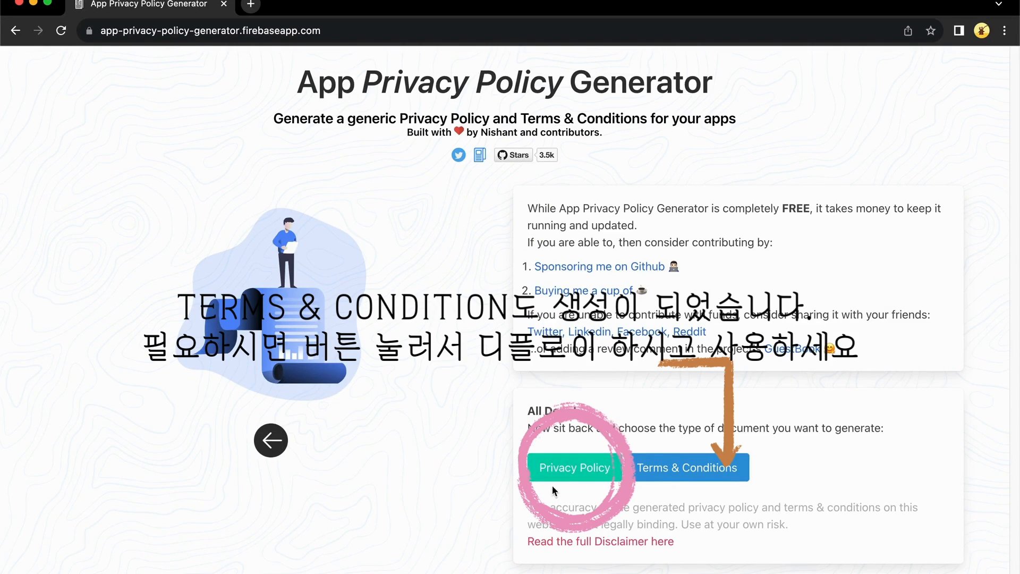
right_click(580, 475)
left_click(525, 494)
left_click(579, 474)
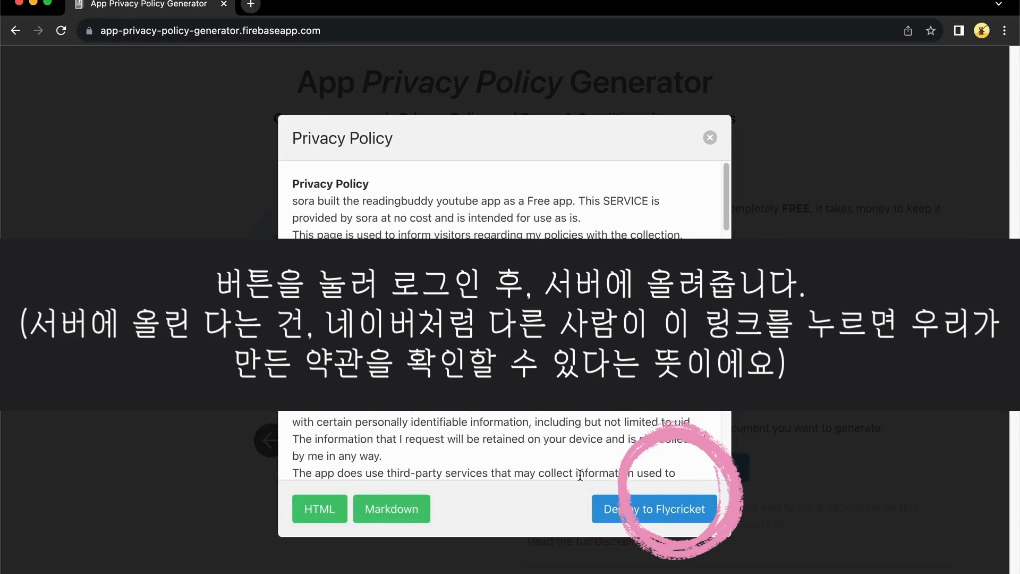
scroll(459, 428, "down", 15)
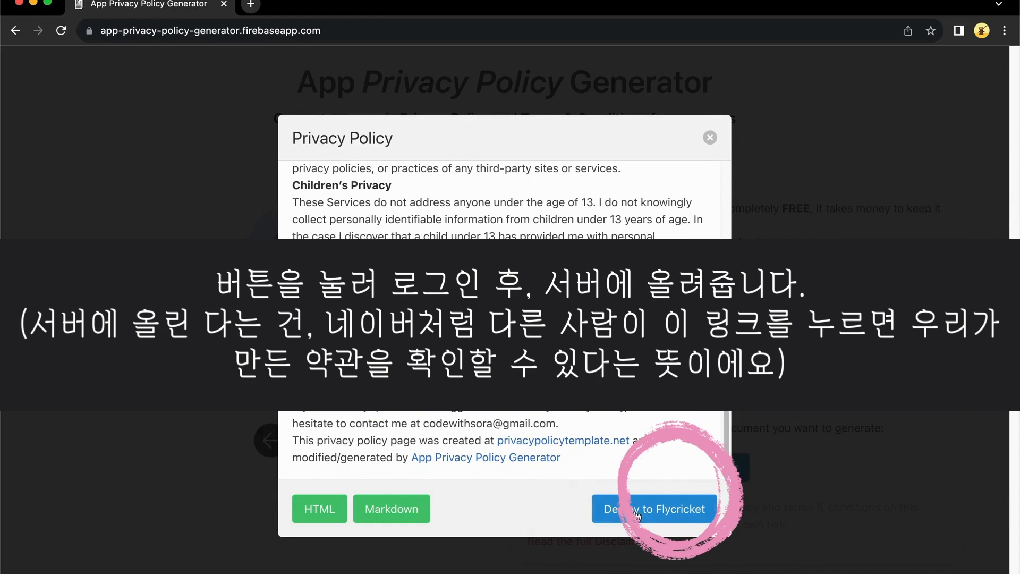
left_click(679, 515)
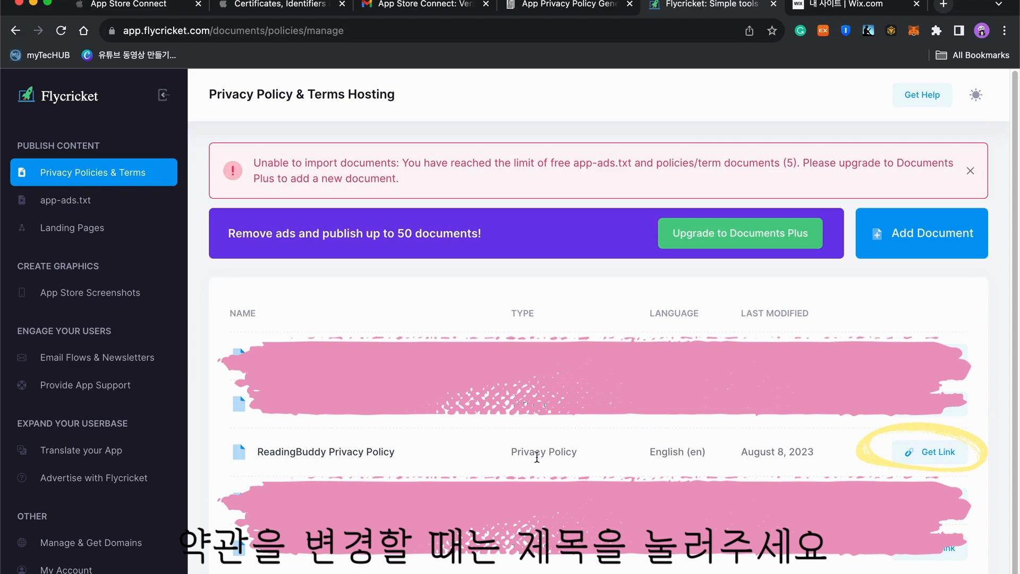
Get the ReadingBuddy Privacy Policy's doc-hosting.flycricket.io link and copy it
left_click(517, 560)
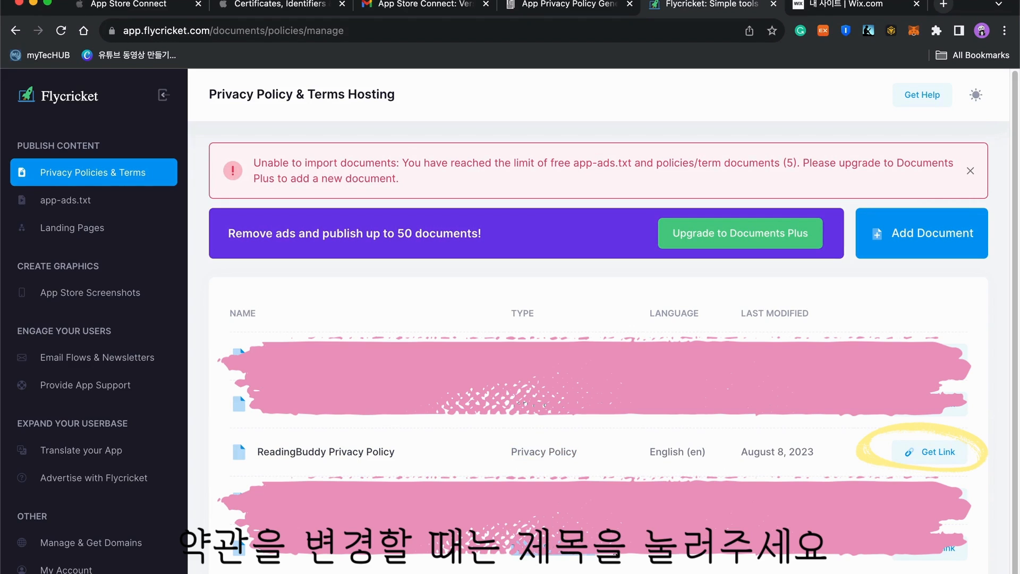
left_click(934, 458)
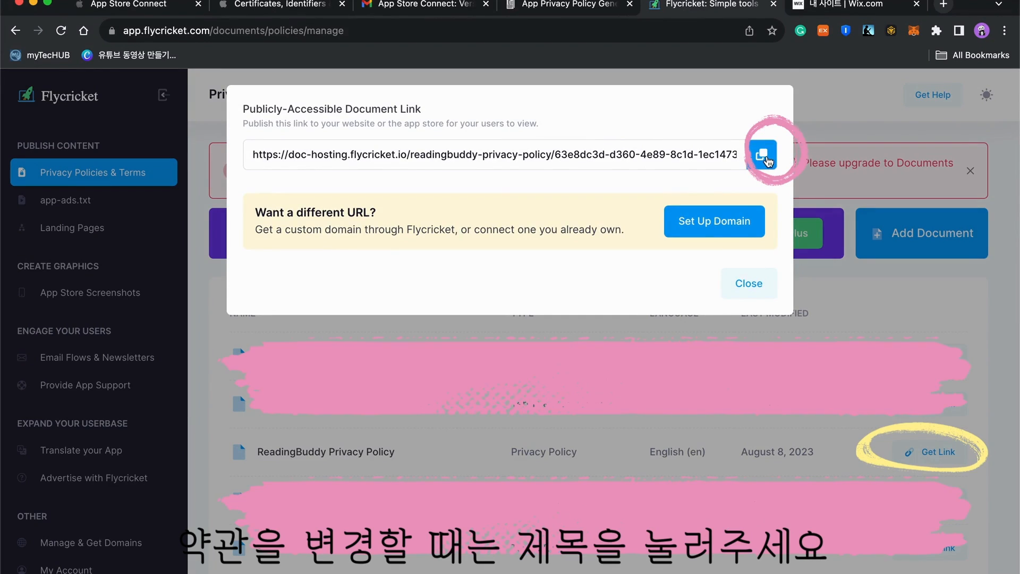
left_click(766, 159)
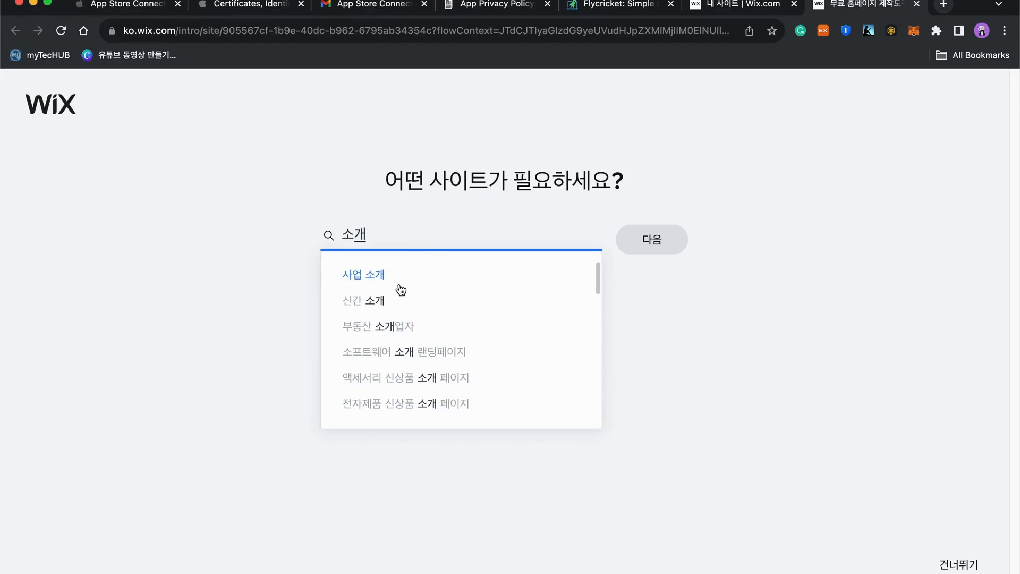
Choose the 소프트웨어 소개 랜딩페이지 site type and paste in the business name
scroll(401, 289, "down", 2)
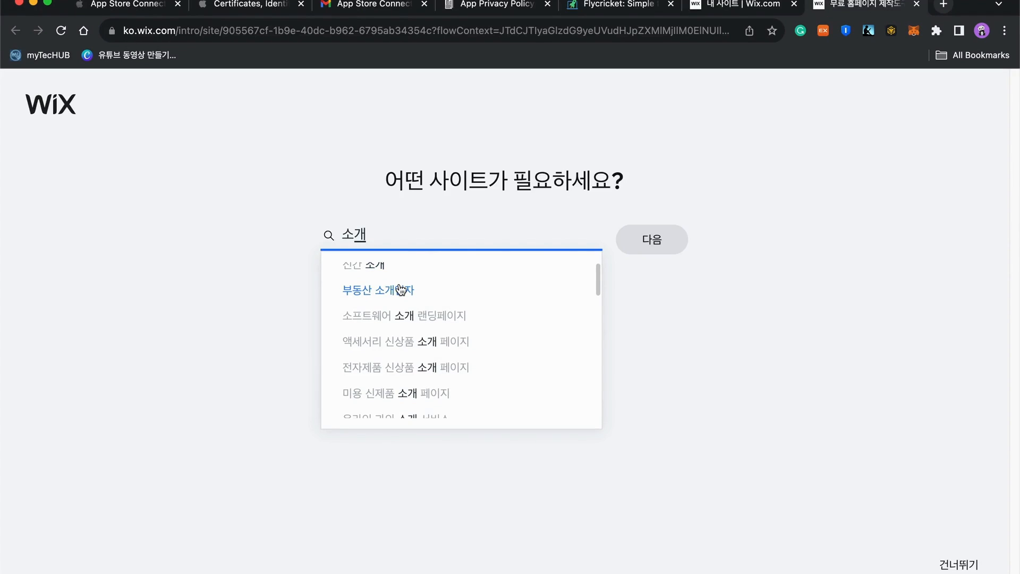
left_click(411, 302)
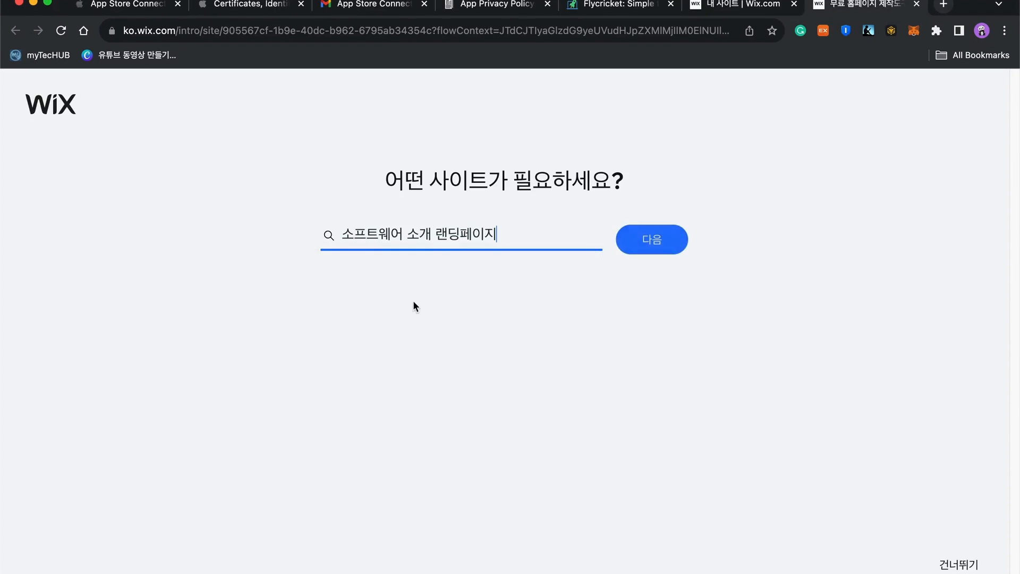
left_click(638, 243)
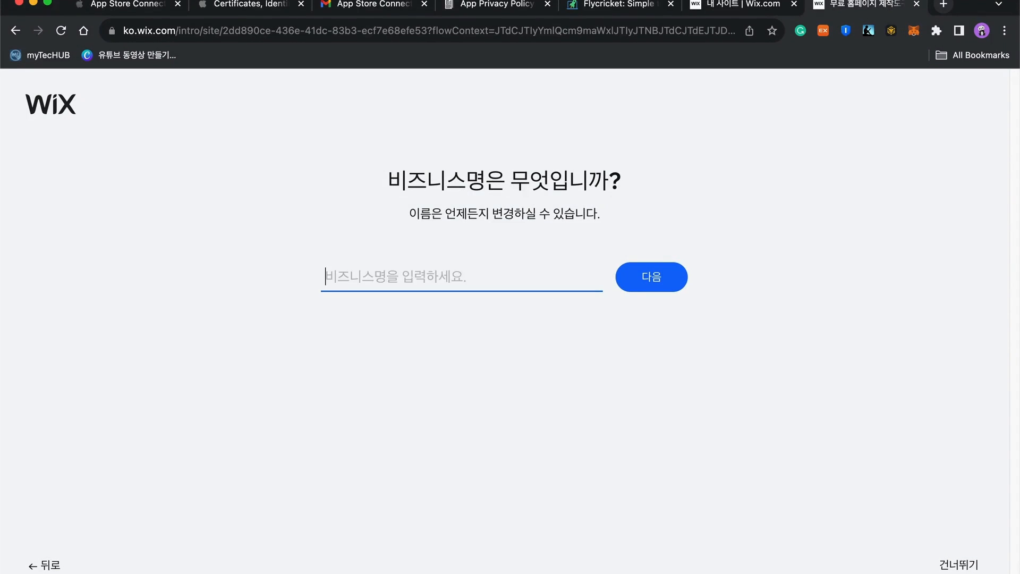
key("super+v")
left_click(636, 291)
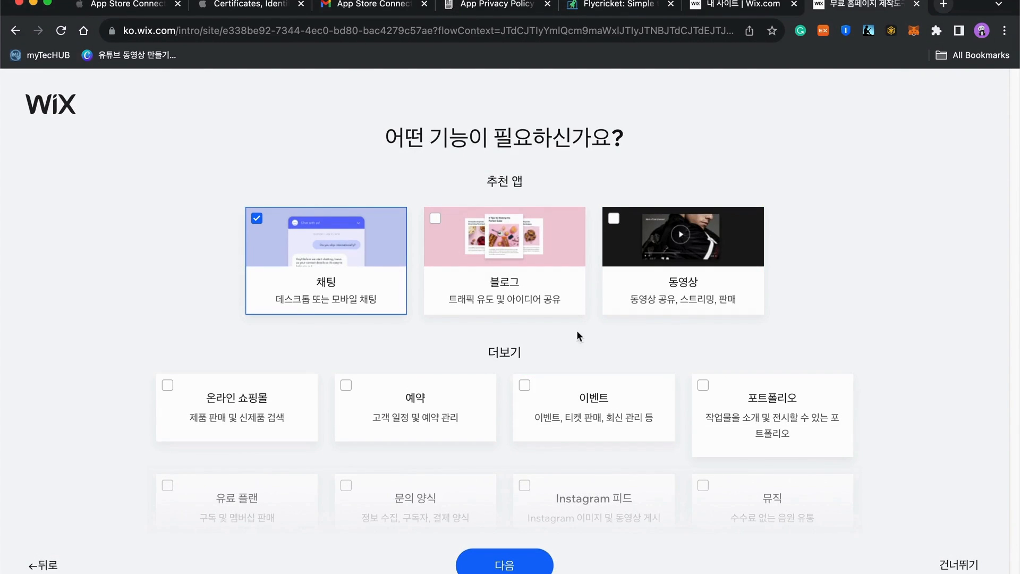
Add the blog and 포트폴리오 features to the new site
left_click(441, 219)
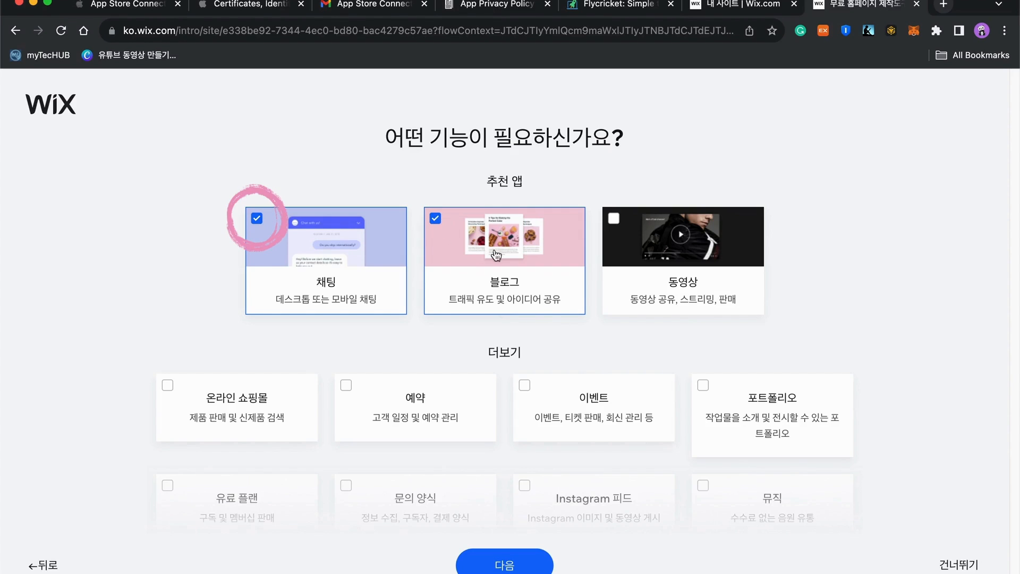
scroll(575, 260, "down", 5)
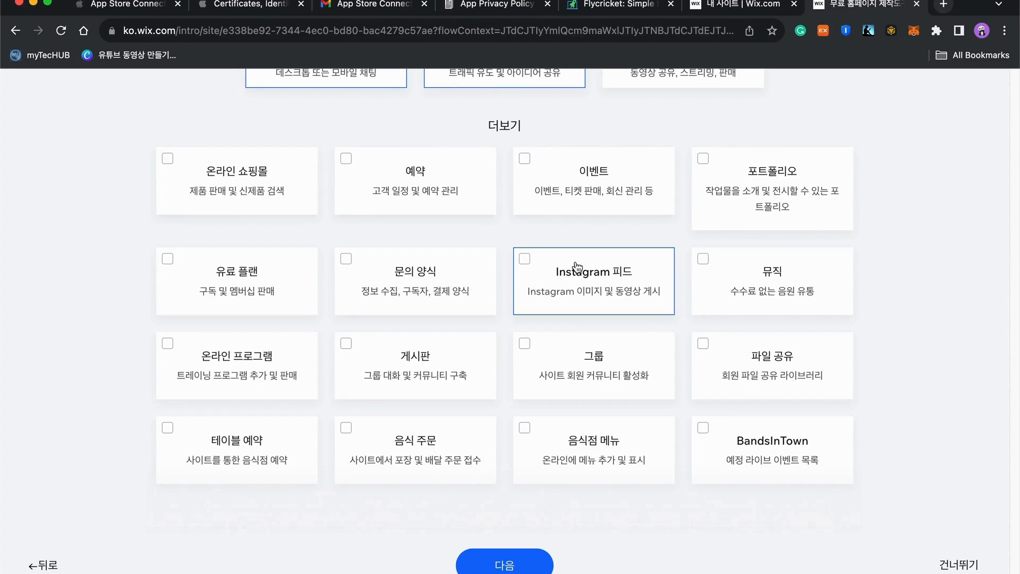
left_click(702, 159)
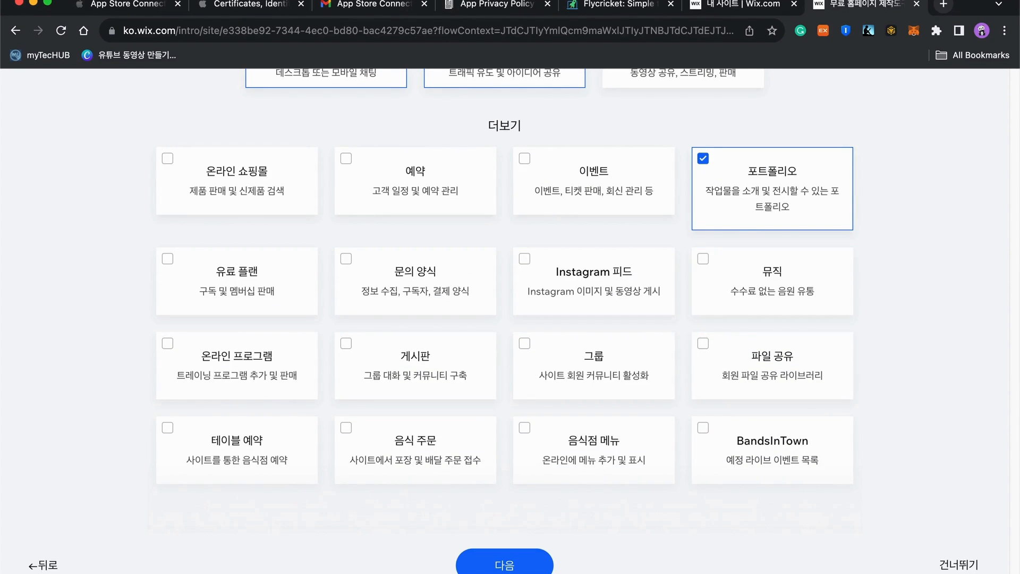
left_click(505, 566)
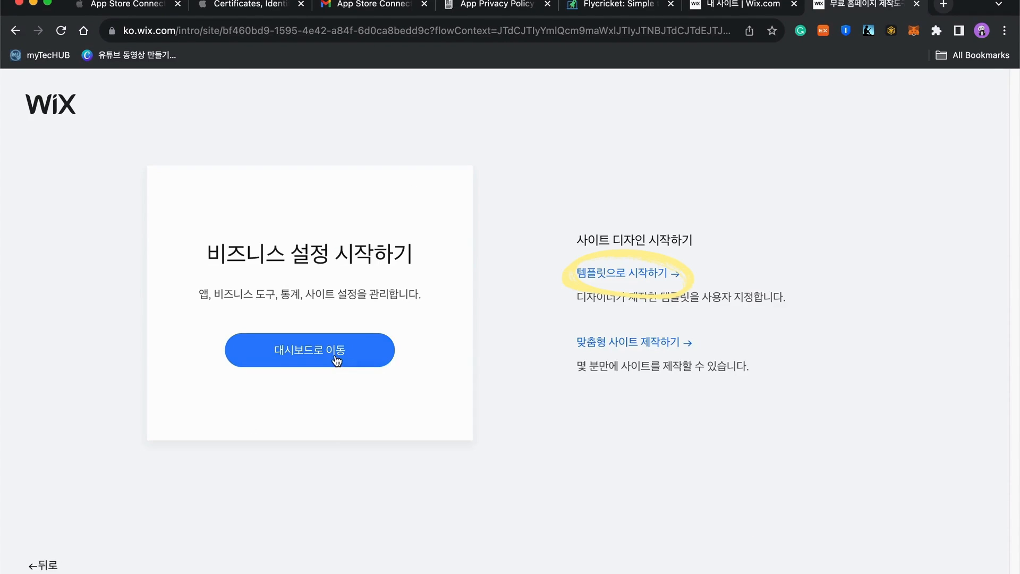
Start from a template and open the Keeper app landing template in the editor
left_click(644, 281)
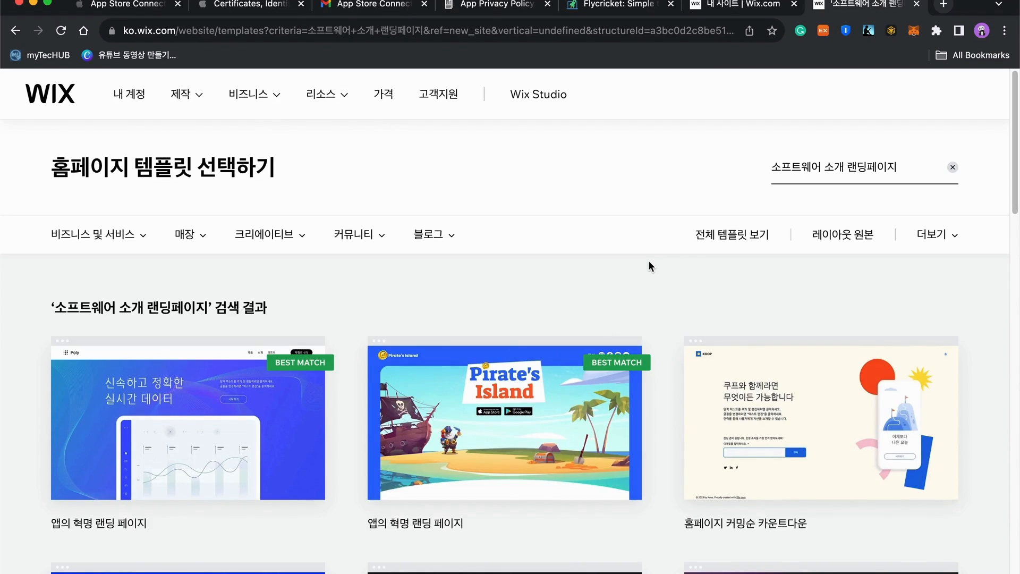
scroll(648, 260, "down", 6)
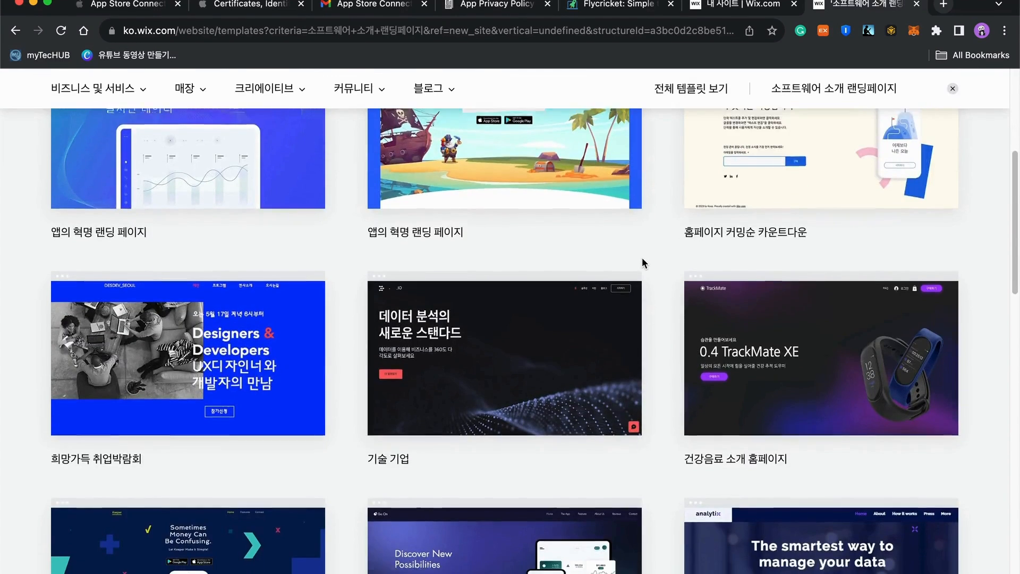
scroll(642, 262, "down", 4)
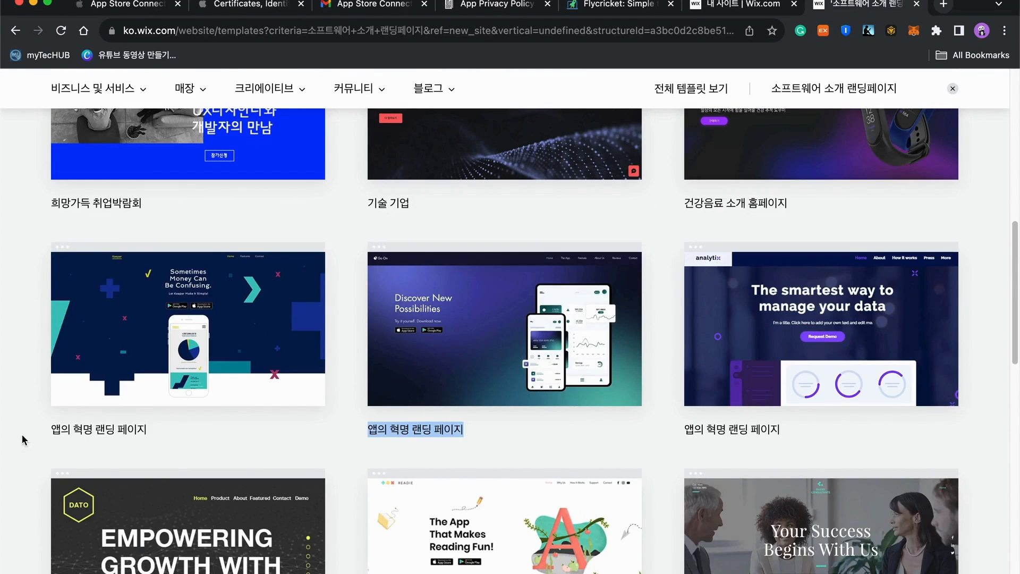
mouse_move(232, 321)
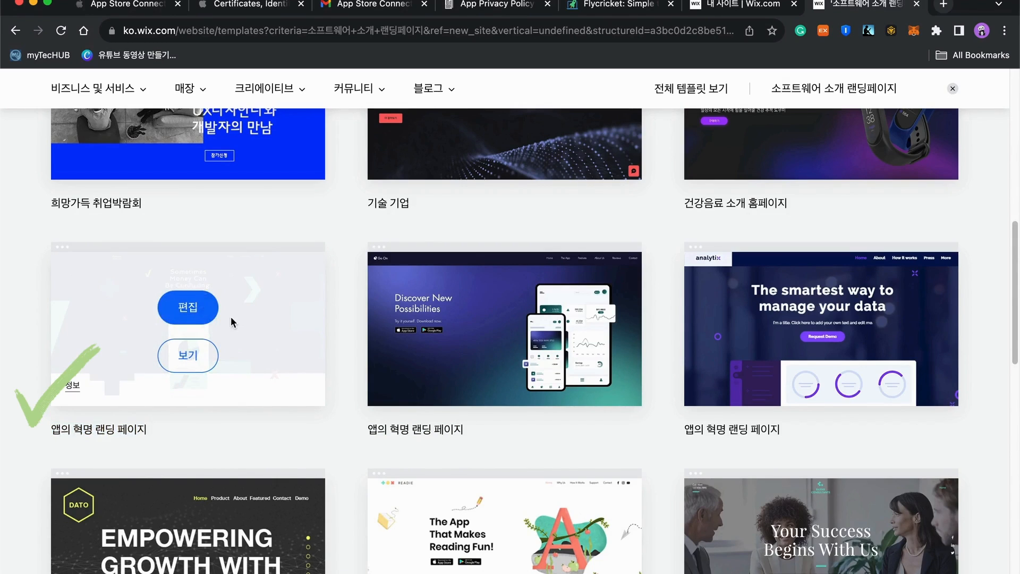
left_click(189, 313)
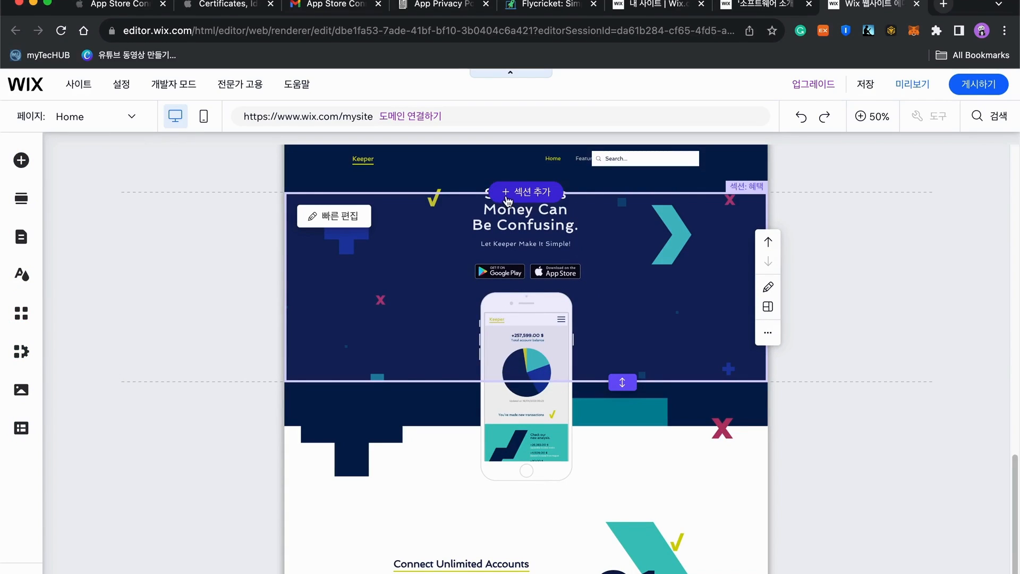
Select the phone mockup image and try 이미지 편집 on it
left_click(520, 372)
left_click(470, 318)
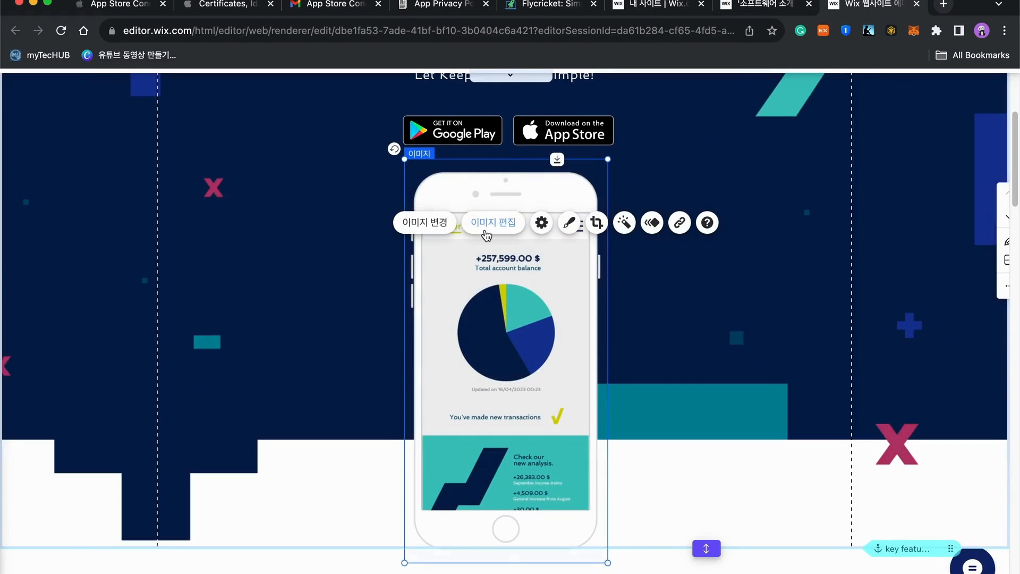
left_click(486, 232)
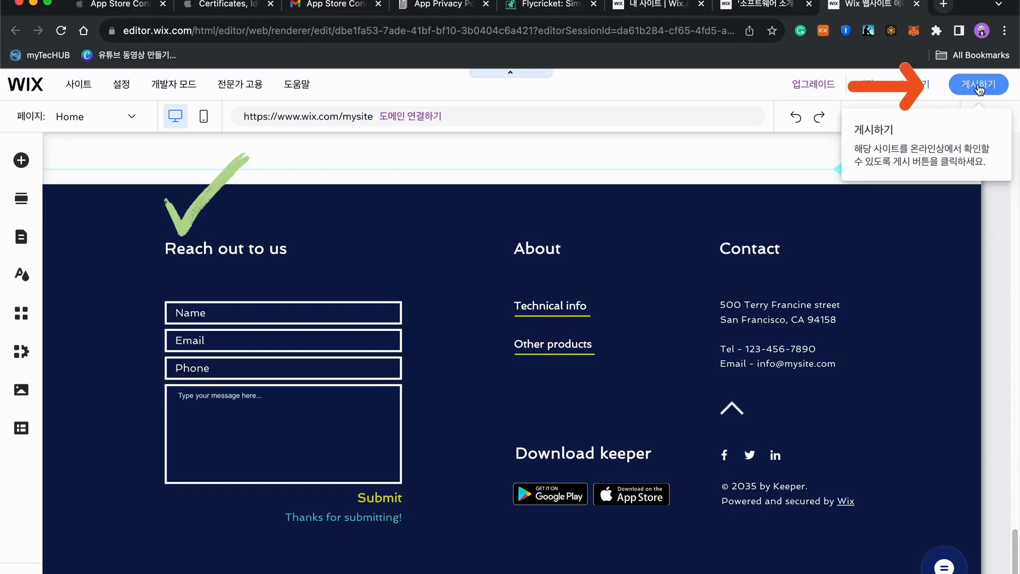
Publish the Keeper landing page with 게시하기 and view the live site
left_click(979, 88)
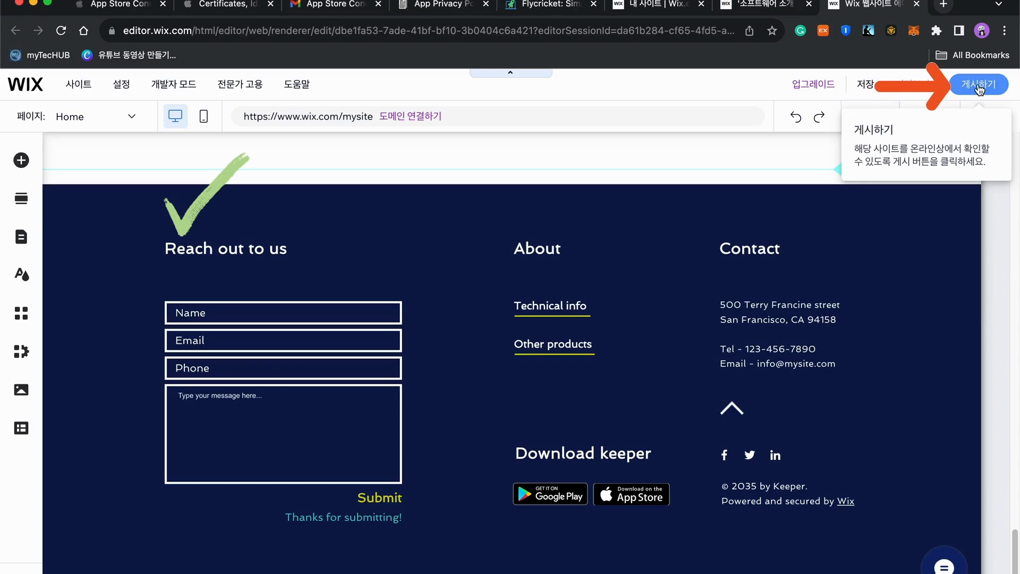
left_click(977, 84)
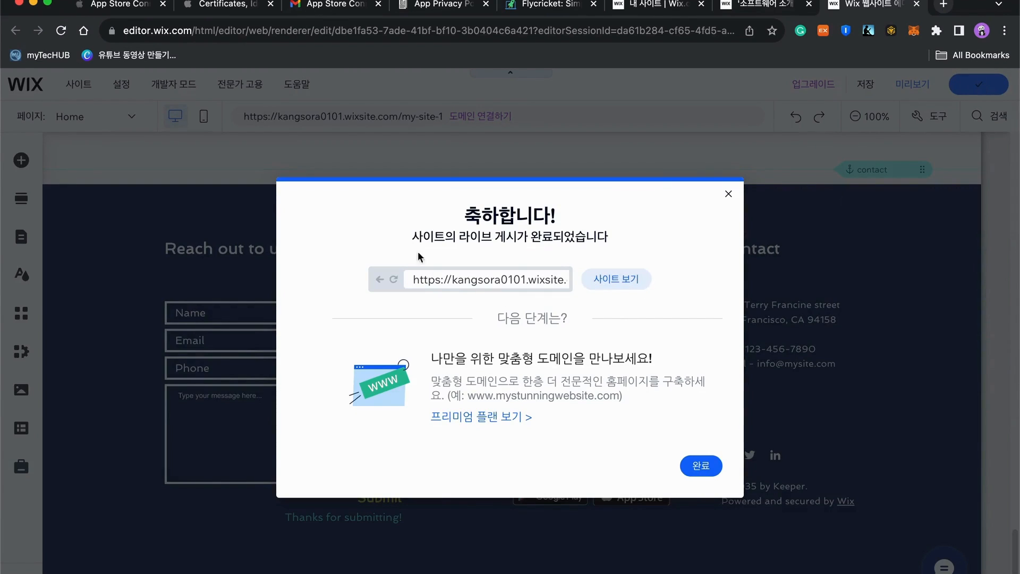
left_click(616, 279)
left_click(234, 31)
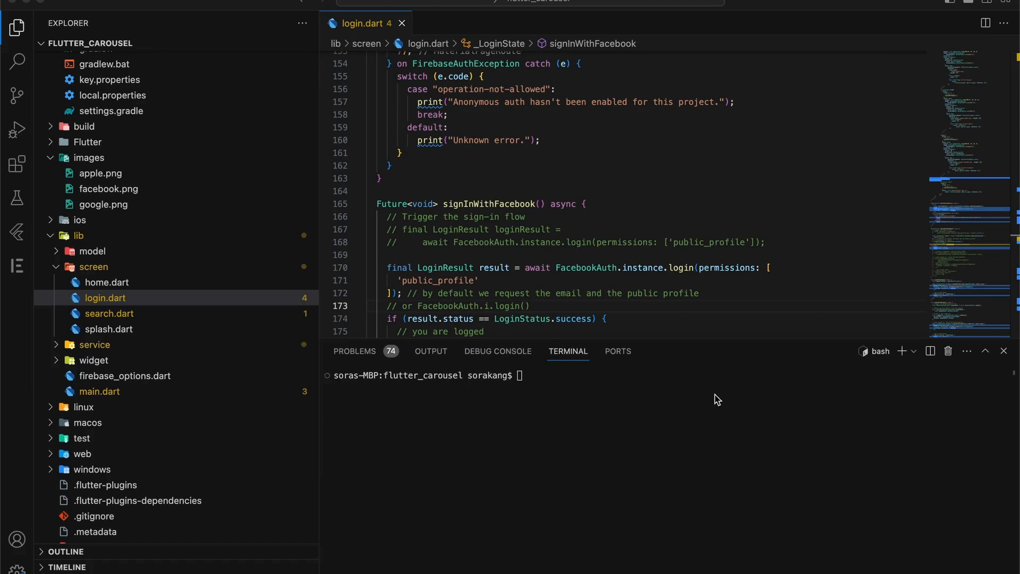
Shrink the terminal and search login.dart for signInWithFacebook, jumping to its call at line 102
left_click_drag(718, 339, 736, 558)
left_click(492, 205)
key("Up")
key("Up")
key("Up")
key("super+f")
type("signInWithFacebook")
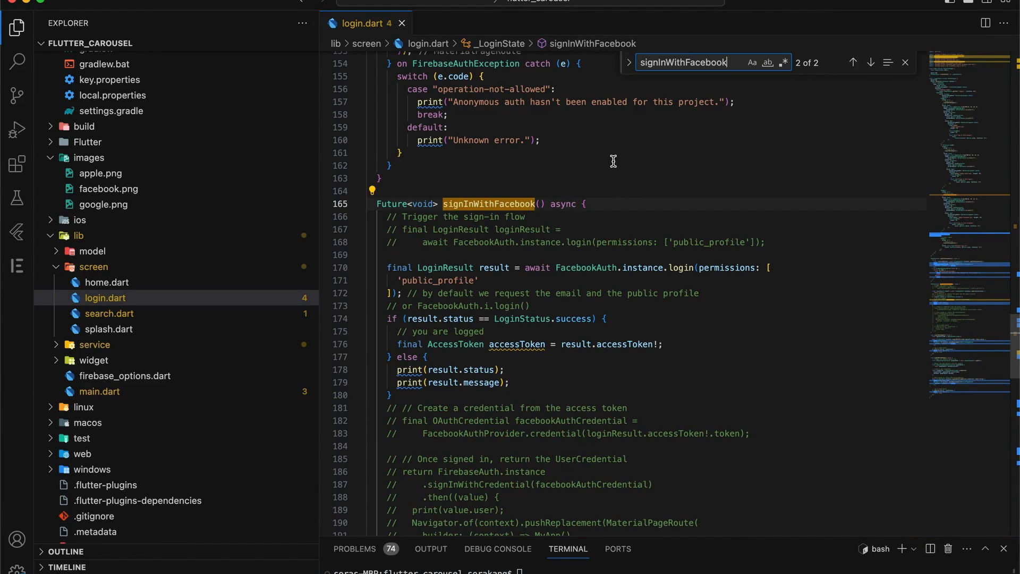
scroll(613, 161, "down", 5)
left_click(856, 65)
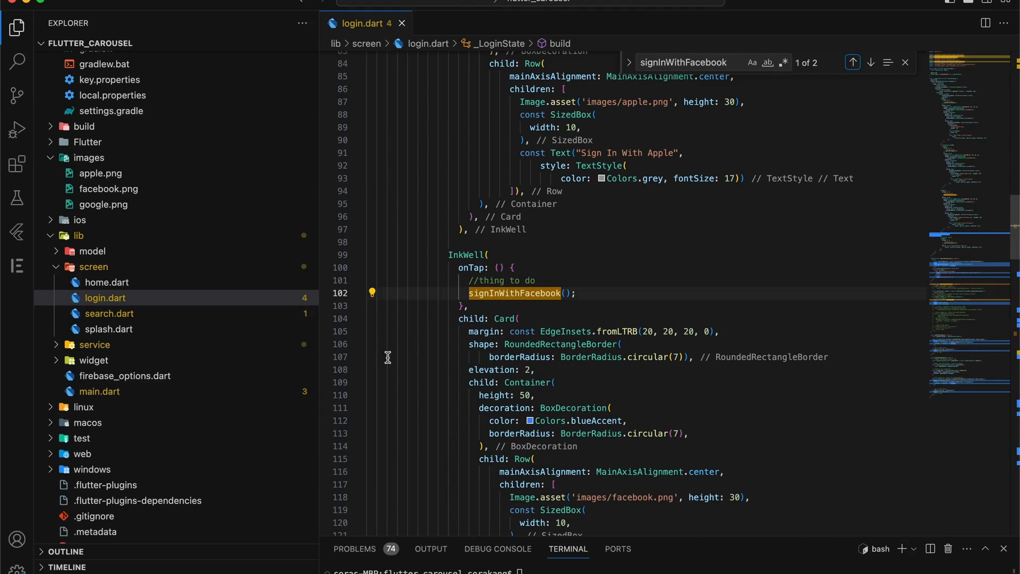
Select the Facebook InkWell block and add blank lines below the build method
left_click(464, 293)
left_click(499, 254)
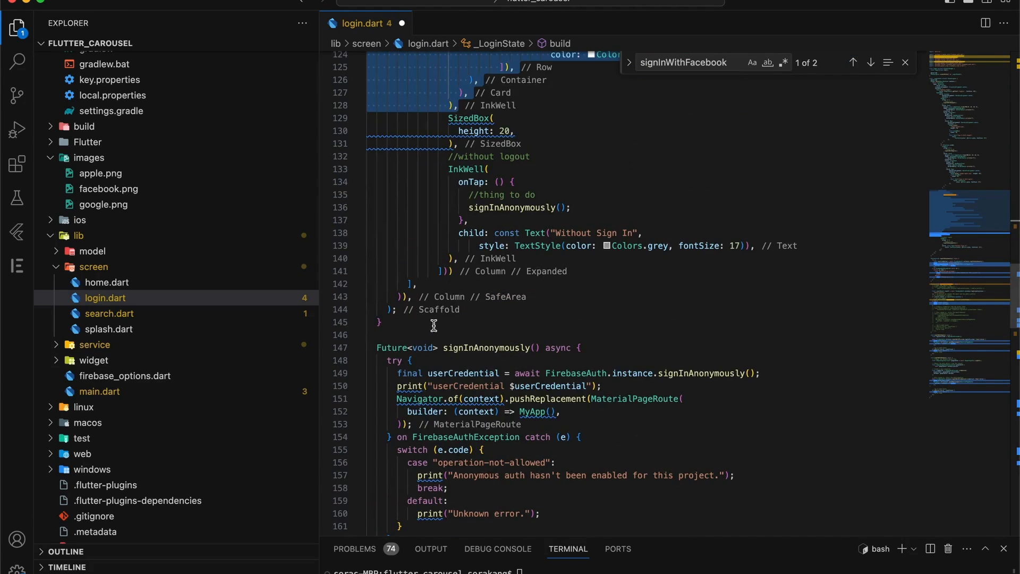
left_click(432, 325)
key("Return")
key("Return")
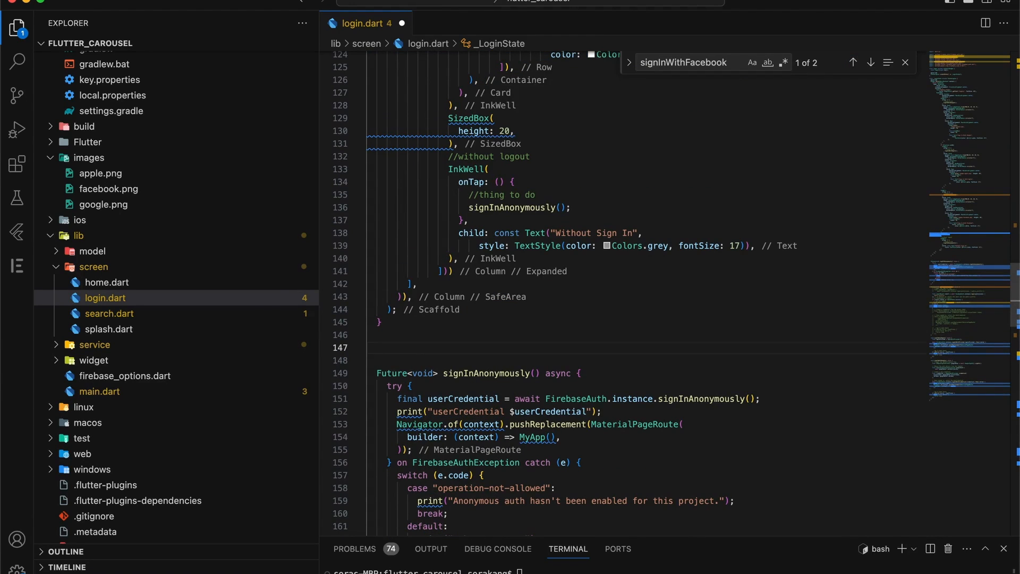
Write a Widget getFacebookLoginButton() method that returns the pasted Facebook InkWell
type("Widget ")
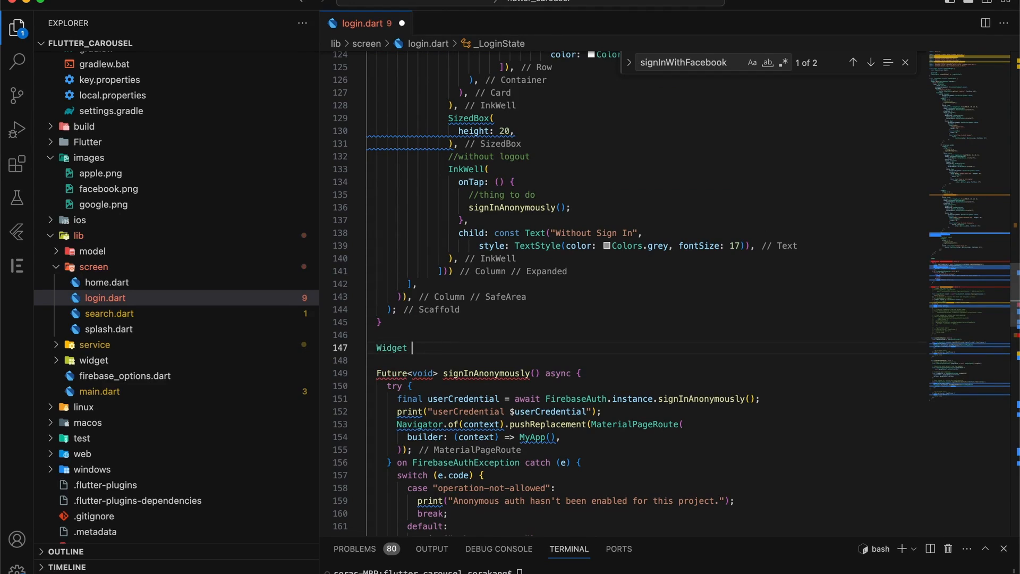
type("getFacebookL")
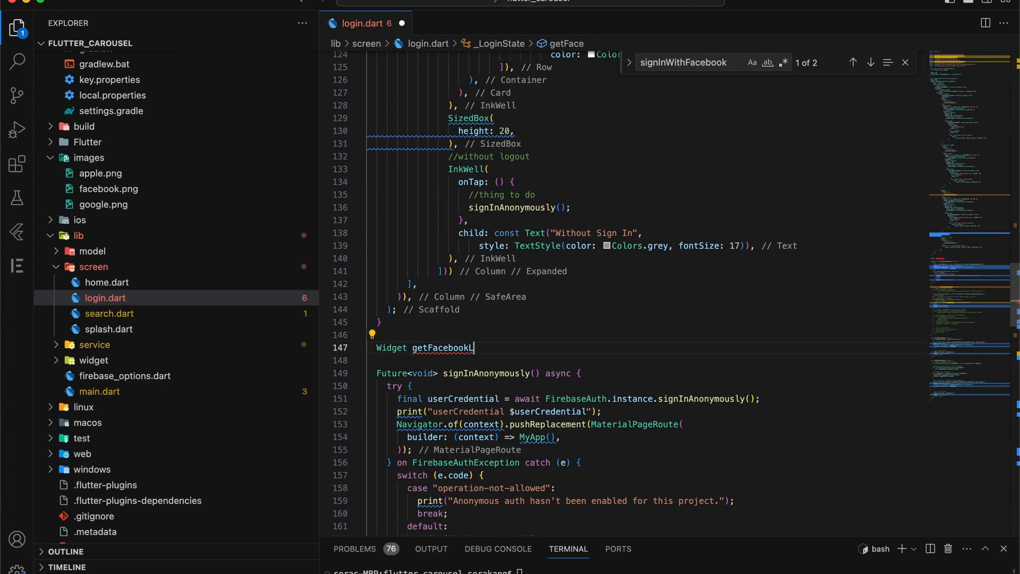
type("oginButton(){")
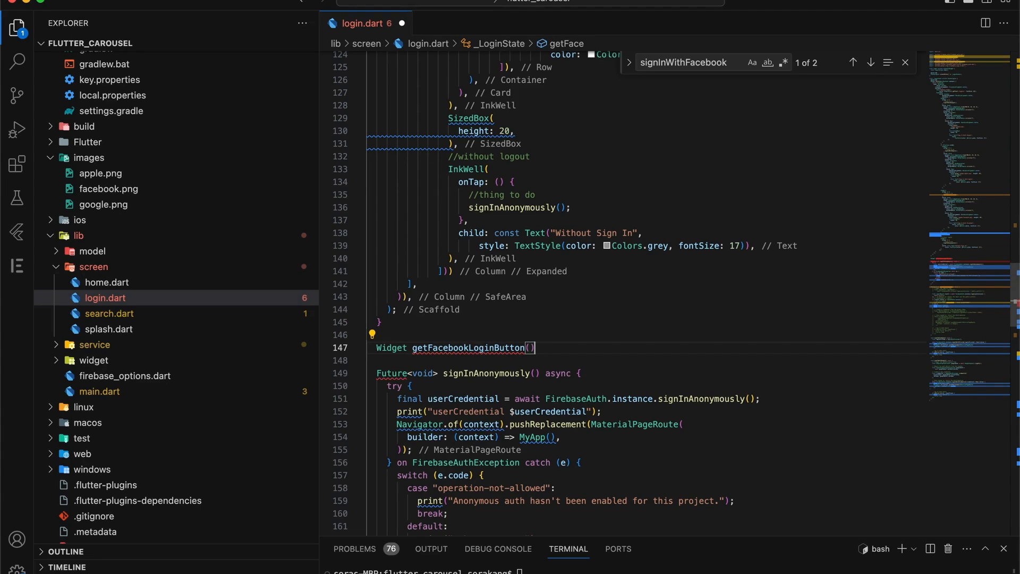
key("Return")
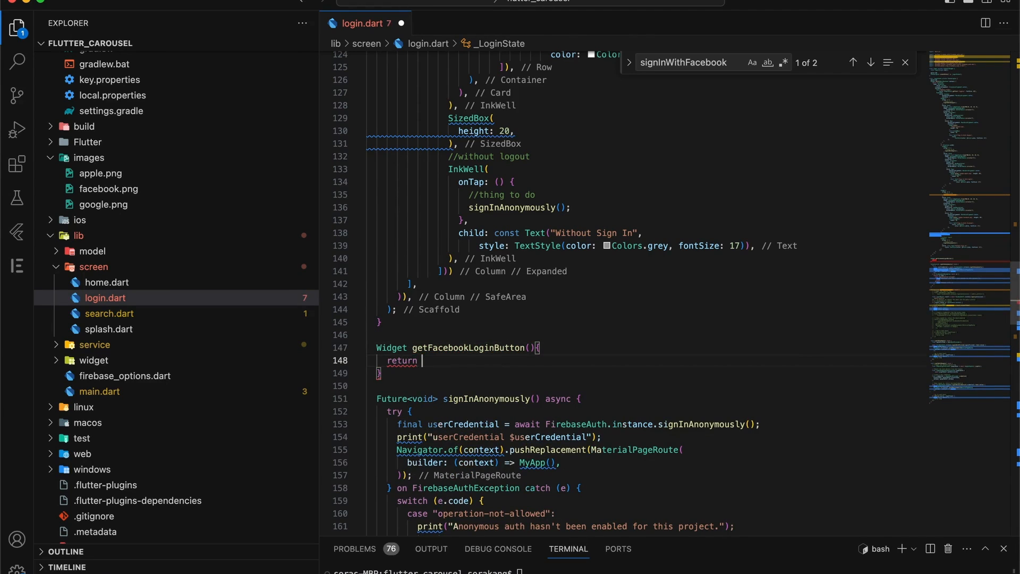
key("super+v")
type(";")
Insert a getFacebookLoginButton(), call at line 129 of the layout, then comment it out
left_click(467, 182)
scroll(579, 158, "up", 8)
scroll(579, 158, "up", 1)
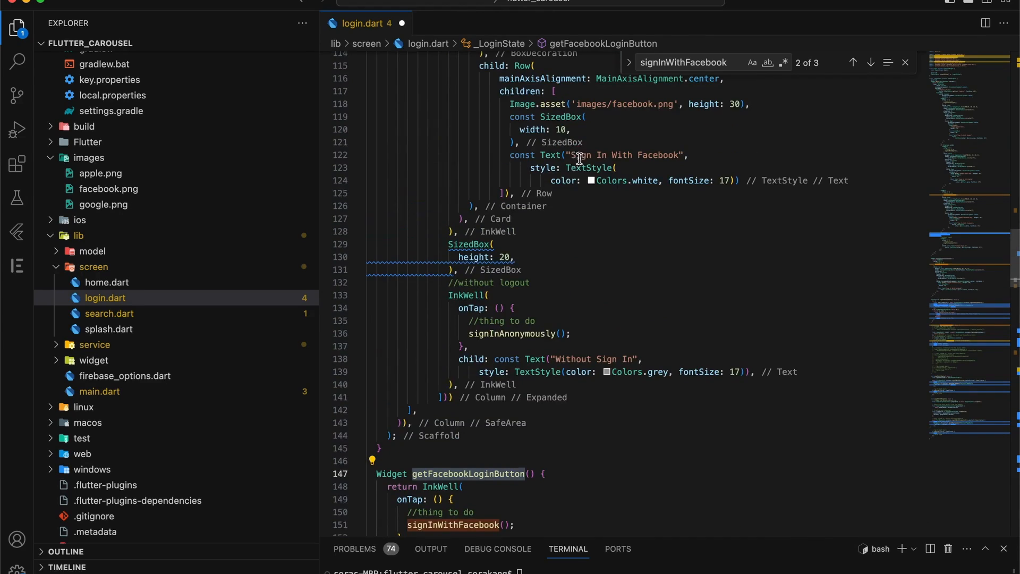
left_click(459, 241)
key("Up")
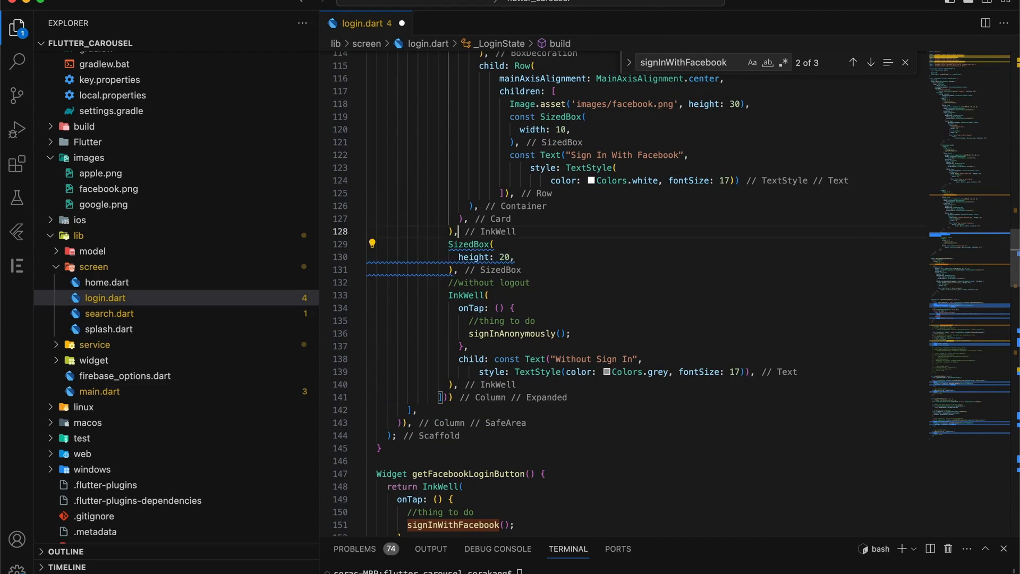
key("Return")
type("getFacebookLoginButton")
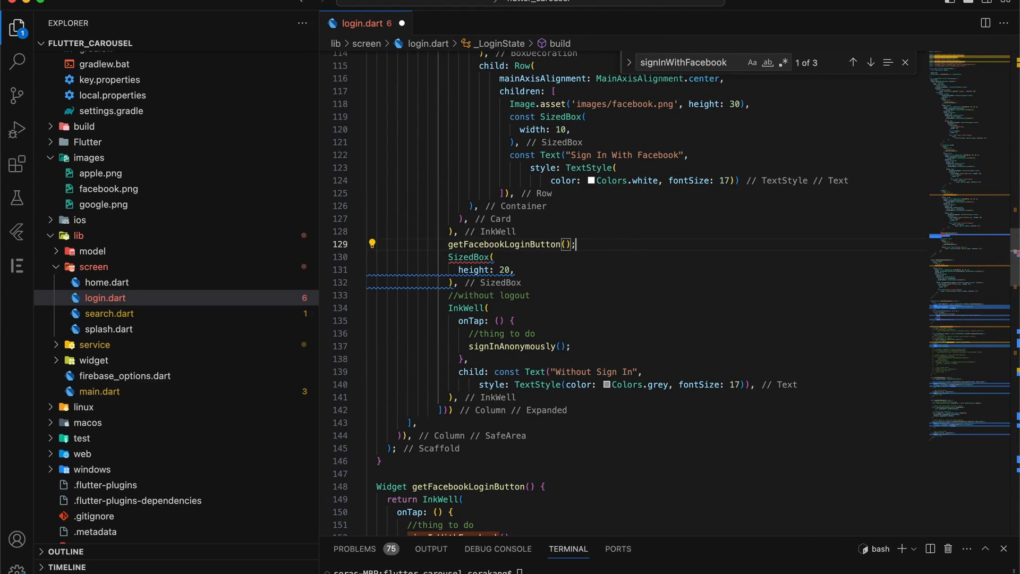
key("BackSpace")
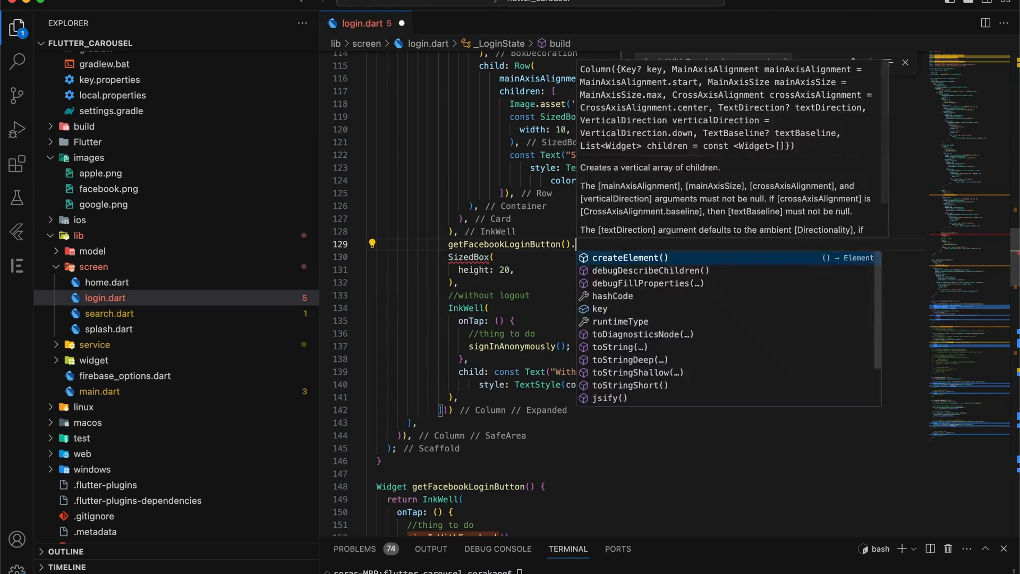
type(",")
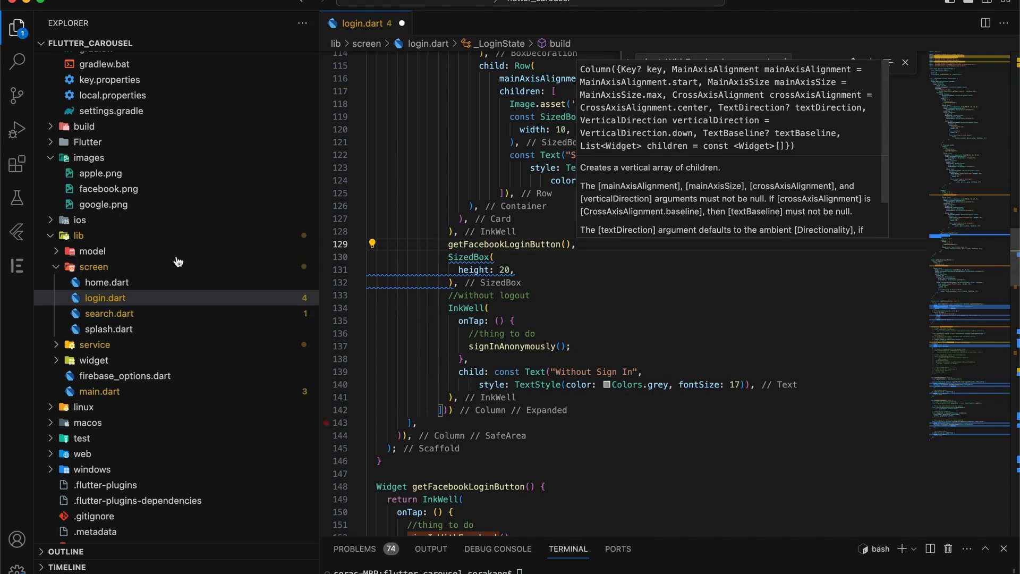
triple_click(501, 242)
left_click(445, 244)
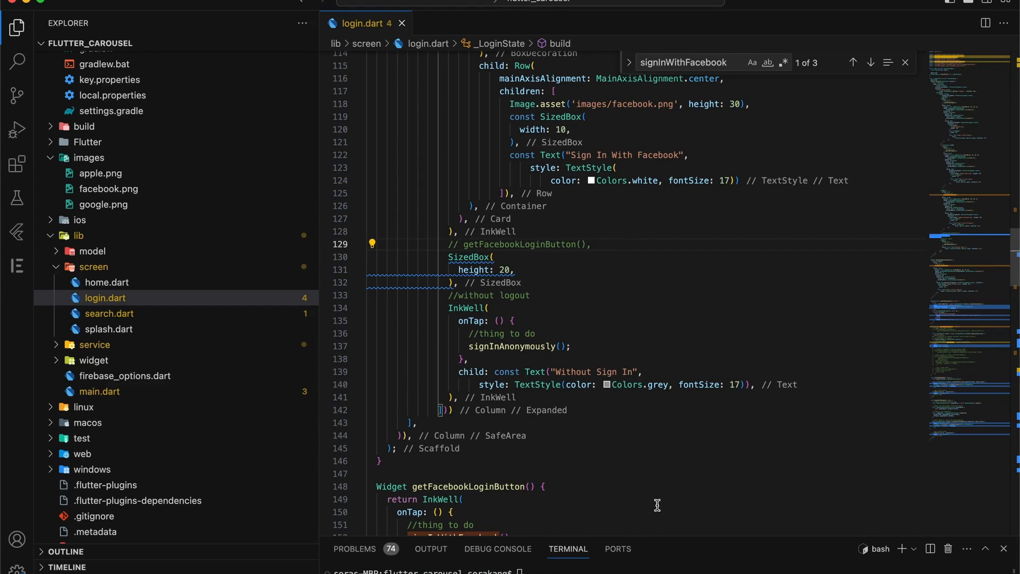
scroll(144, 462, "down", 5)
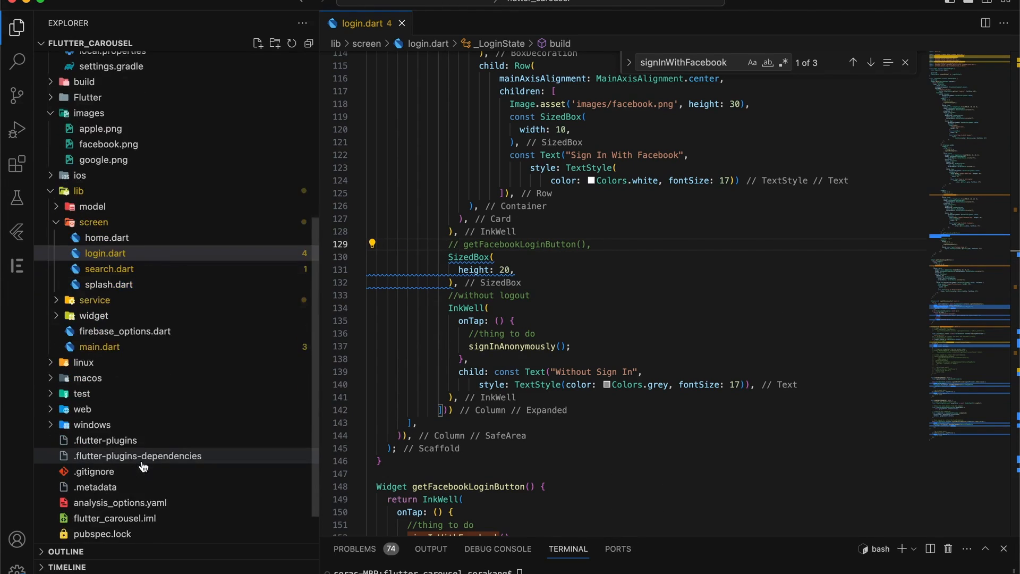